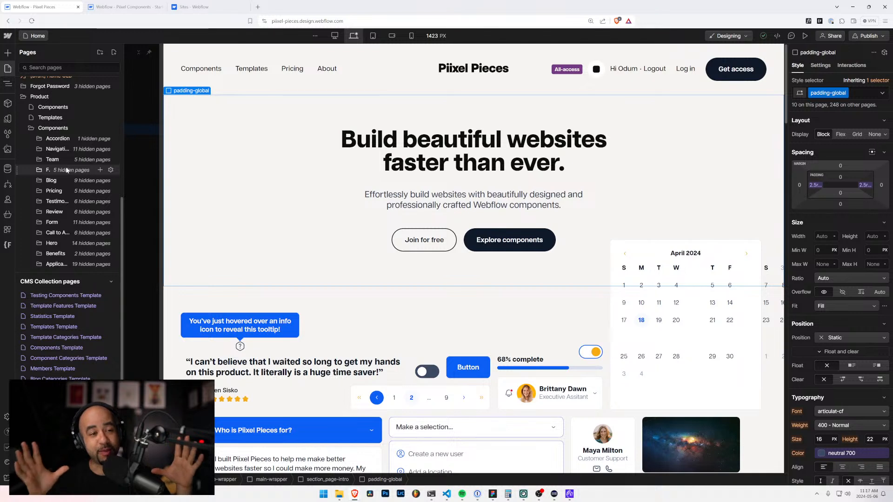
# Step: Examine the Piixel Components starter project alongside the Piixel Pieces site and the sites in the dashboard folder
pyautogui.click(123, 6)
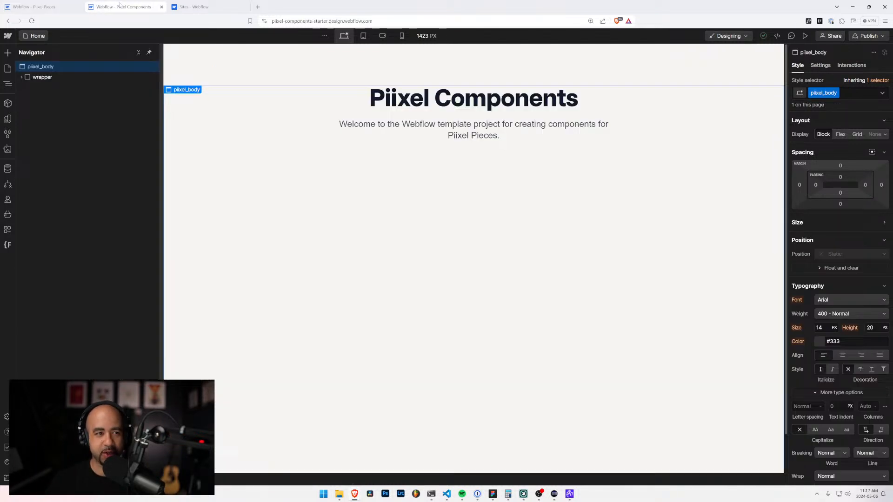
pyautogui.click(405, 130)
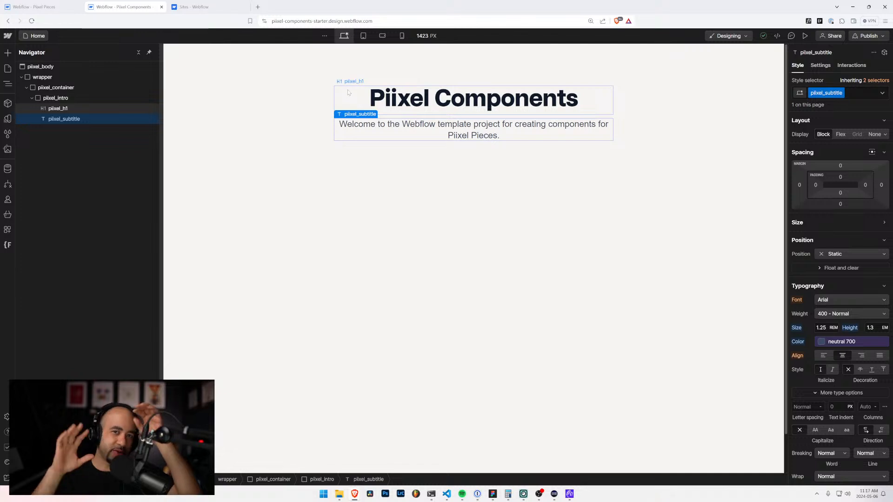
pyautogui.click(20, 9)
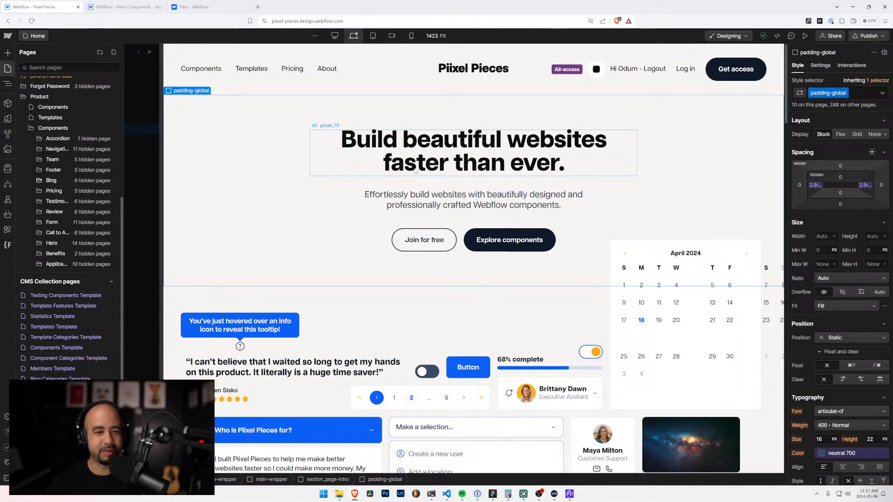
pyautogui.scroll(-3, 378, 191)
pyautogui.scroll(3, 378, 192)
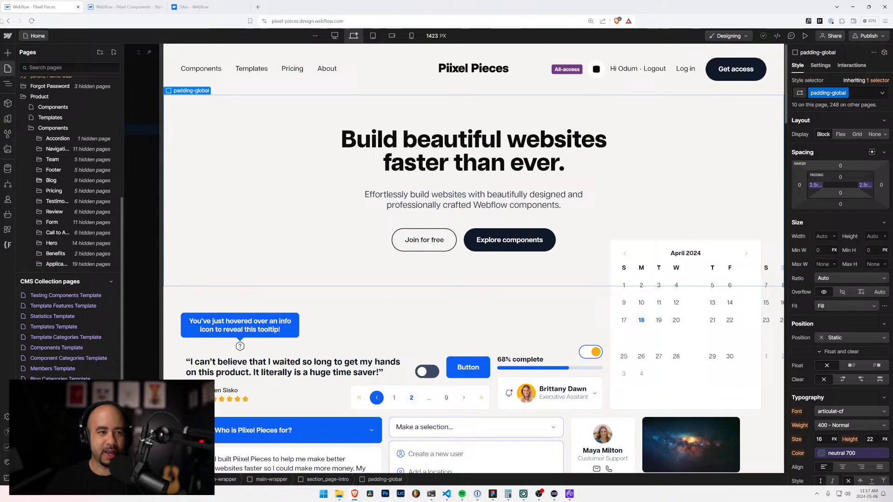
pyautogui.click(134, 8)
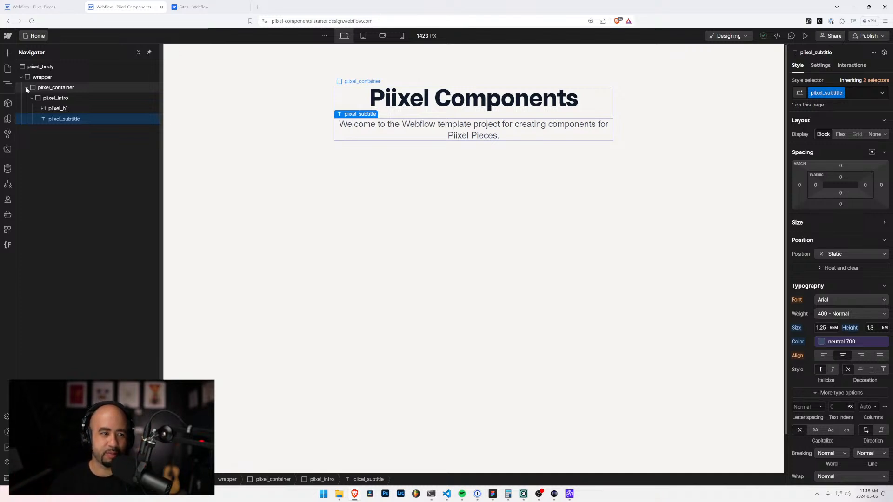
pyautogui.click(34, 7)
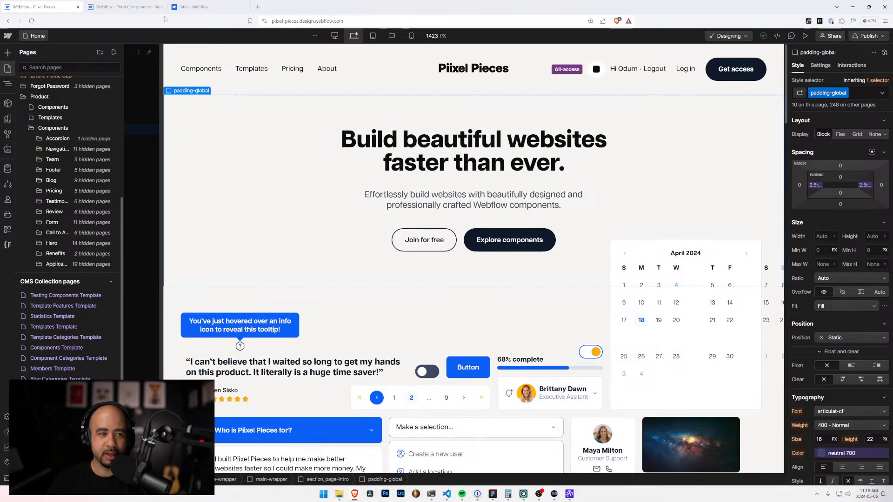
pyautogui.click(125, 6)
pyautogui.click(196, 6)
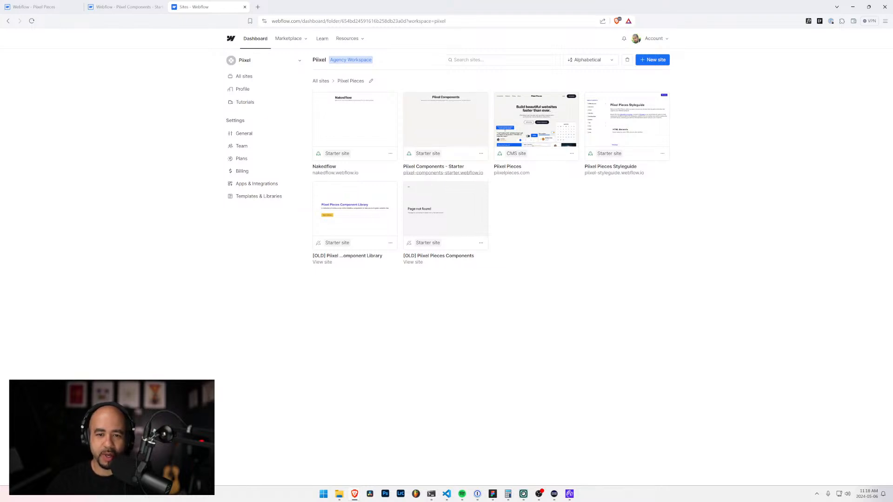
pyautogui.click(126, 6)
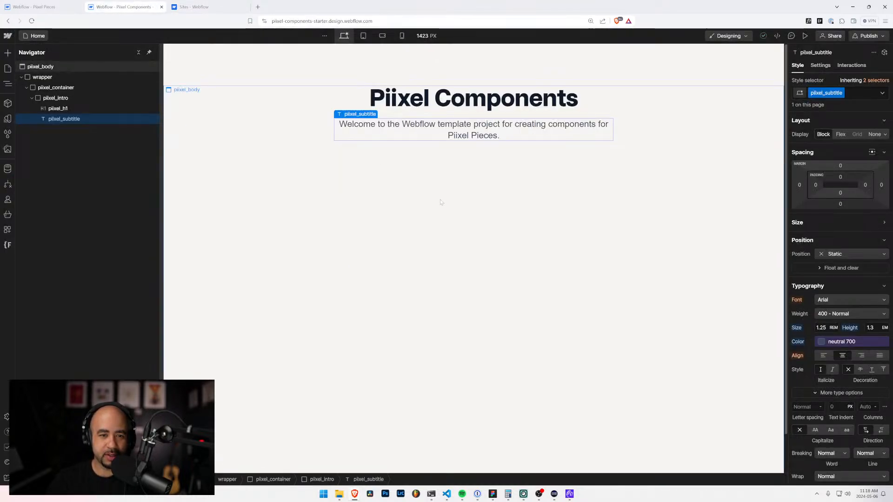
pyautogui.click(361, 100)
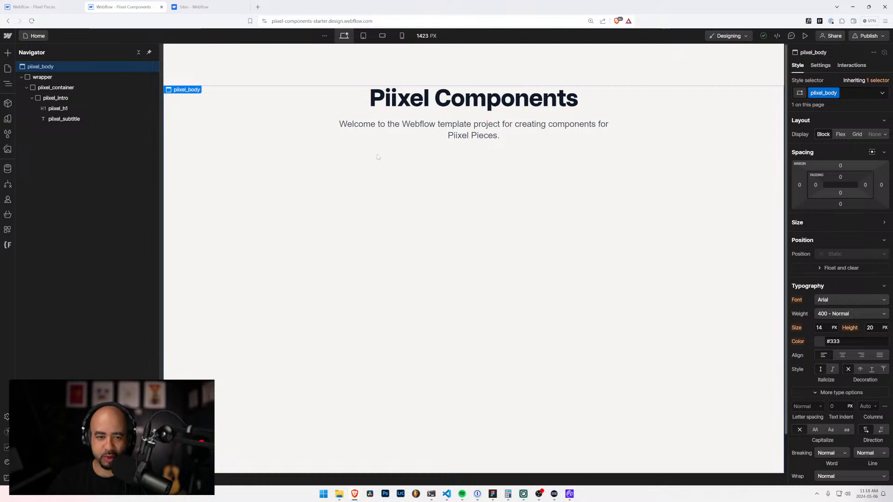
# Step: Delete the Navigation Basic 1 page from the Components folder of the starter project
pyautogui.click(34, 36)
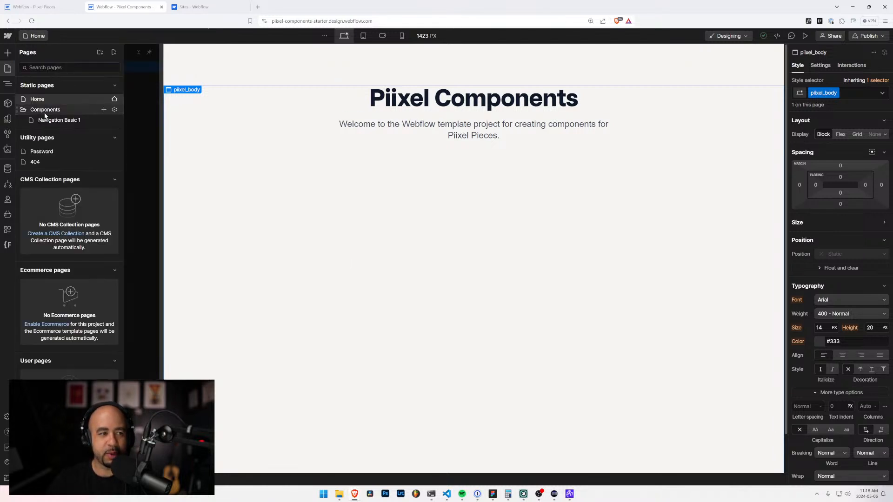
pyautogui.click(51, 111)
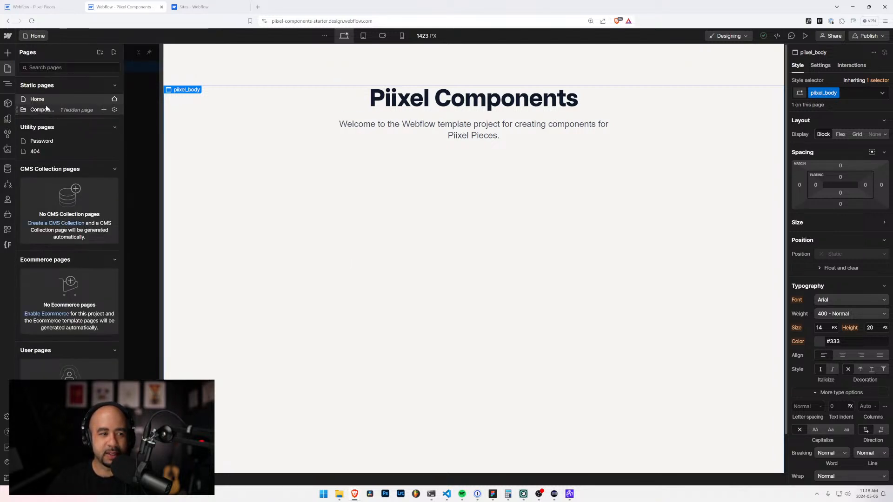
pyautogui.click(51, 111)
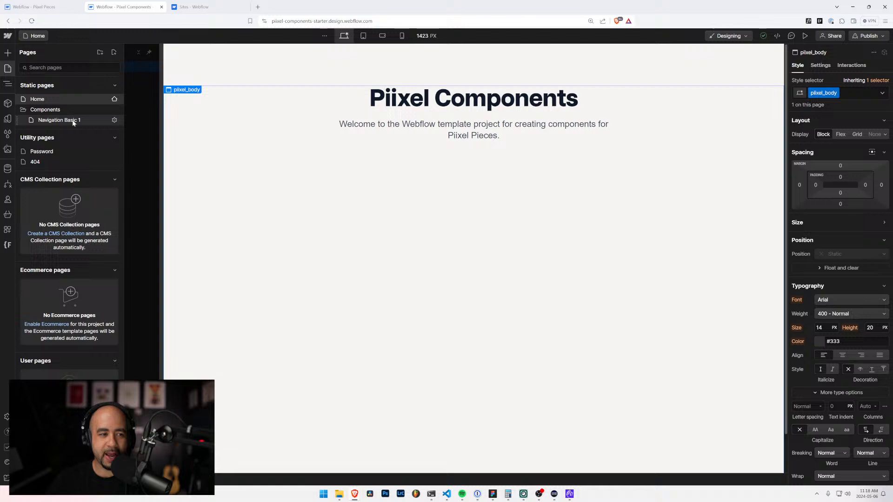
pyautogui.click(114, 120)
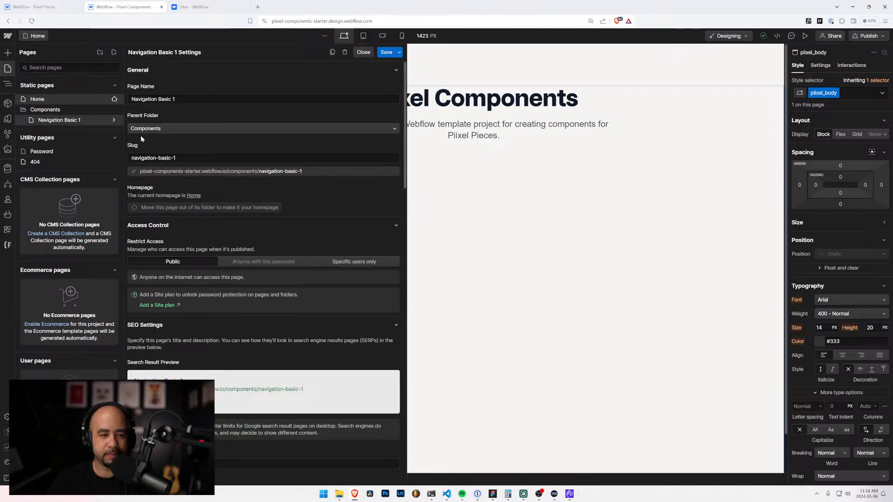
pyautogui.press('z')
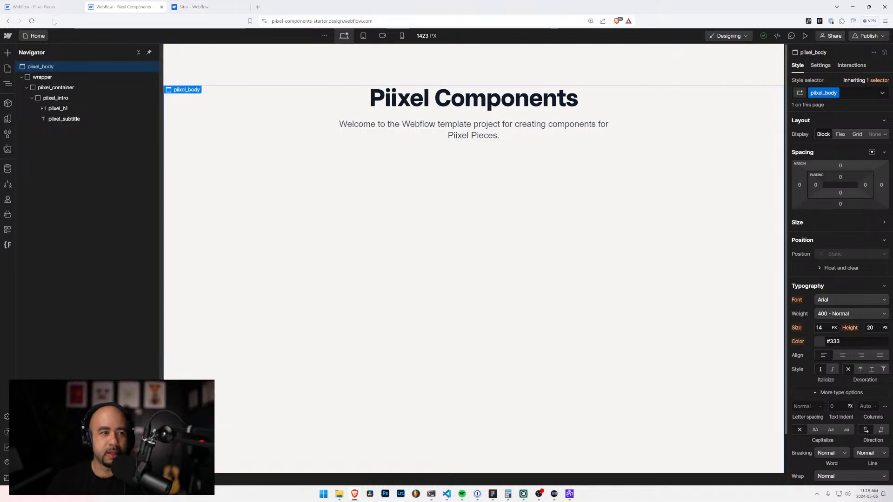
pyautogui.click(35, 36)
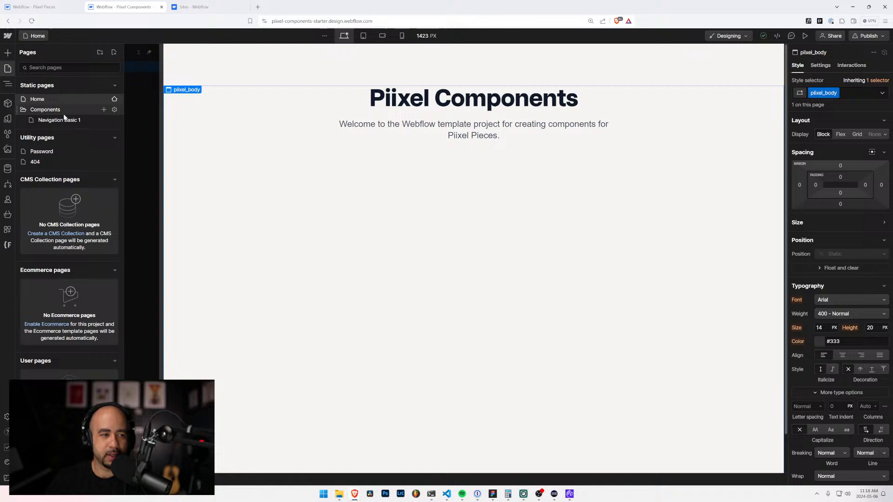
pyautogui.click(114, 120)
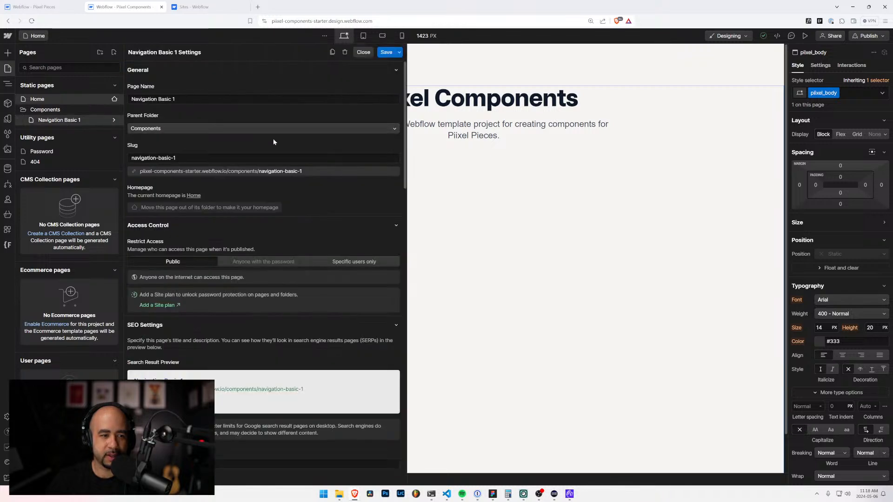
pyautogui.click(341, 54)
pyautogui.click(526, 278)
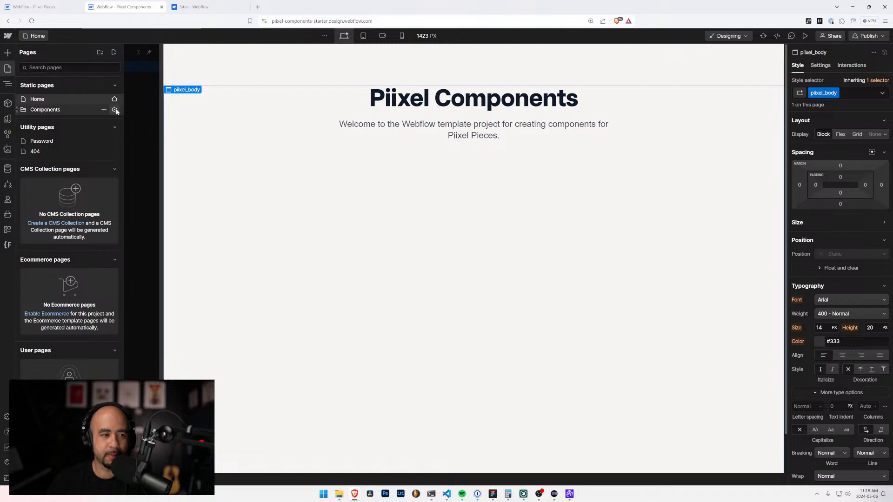
# Step: Delete the Components folder from the static pages
pyautogui.click(114, 110)
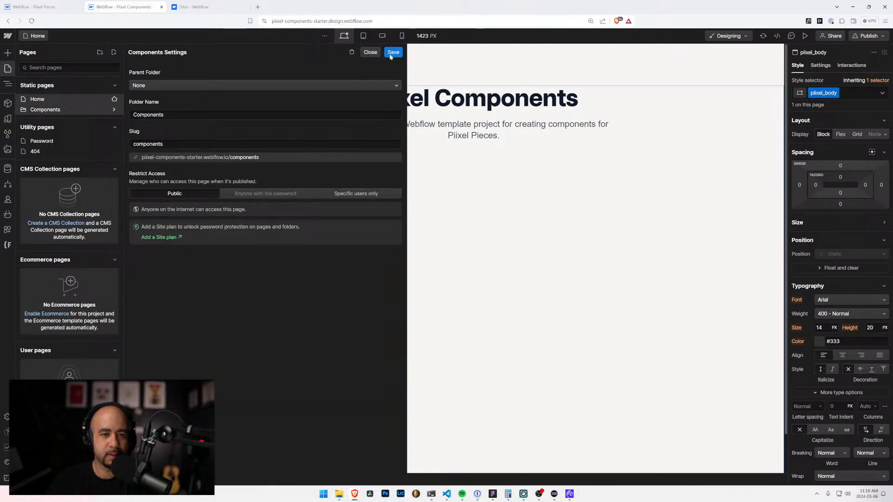
pyautogui.click(352, 53)
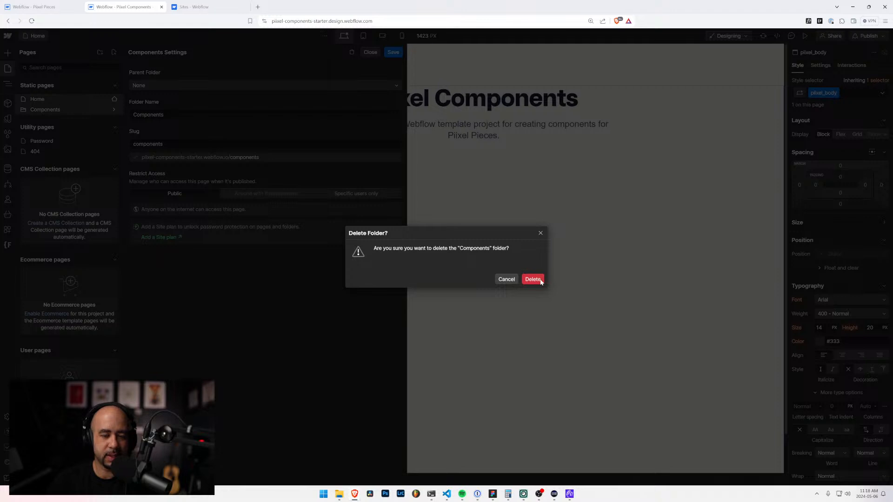
pyautogui.click(533, 279)
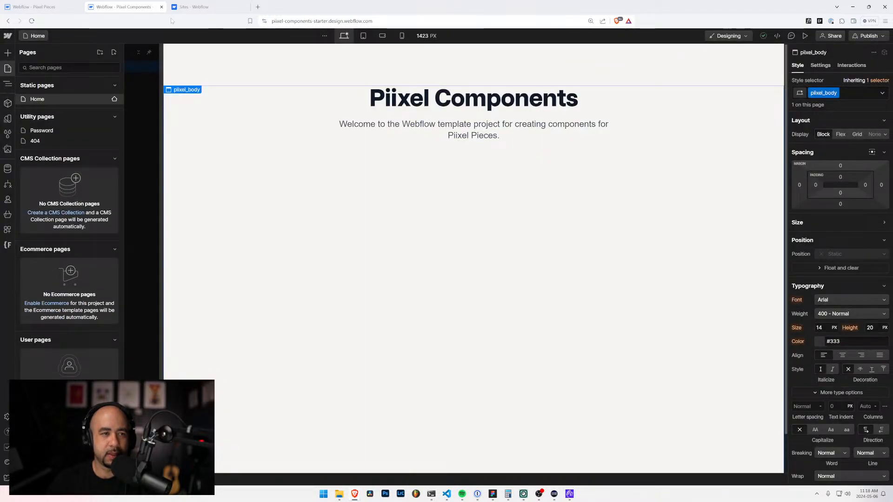
pyautogui.click(200, 7)
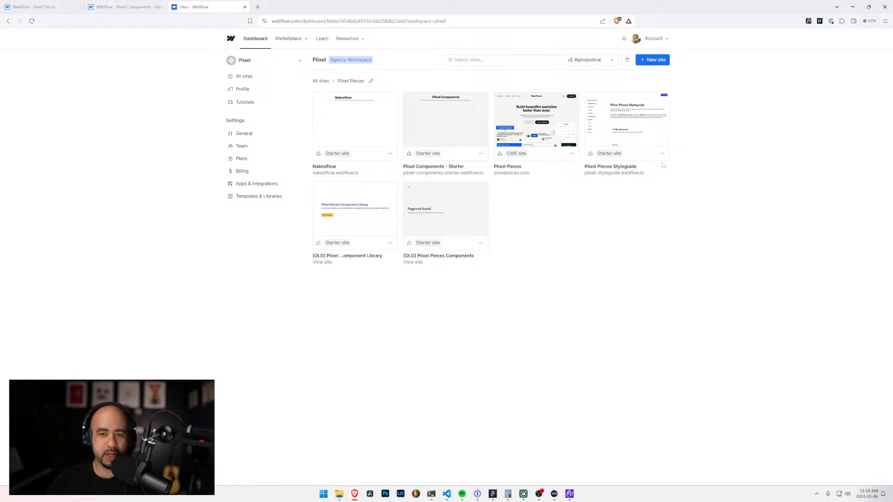
pyautogui.click(35, 7)
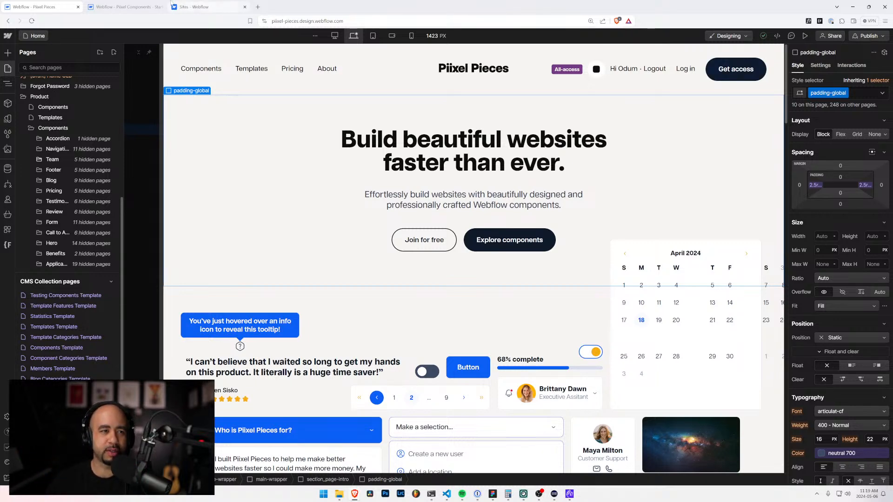
pyautogui.click(123, 7)
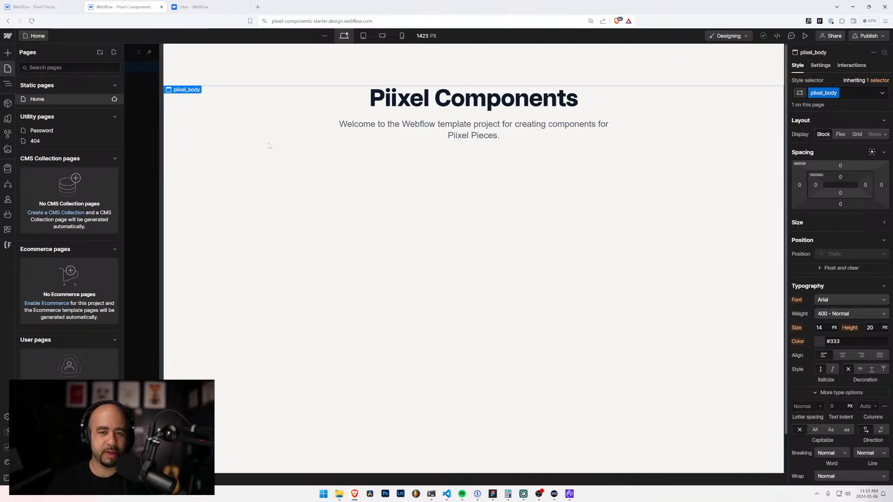
# Step: Clean up the starter project's style selectors by removing all styles not associated with any page element
pyautogui.click(280, 124)
pyautogui.click(32, 98)
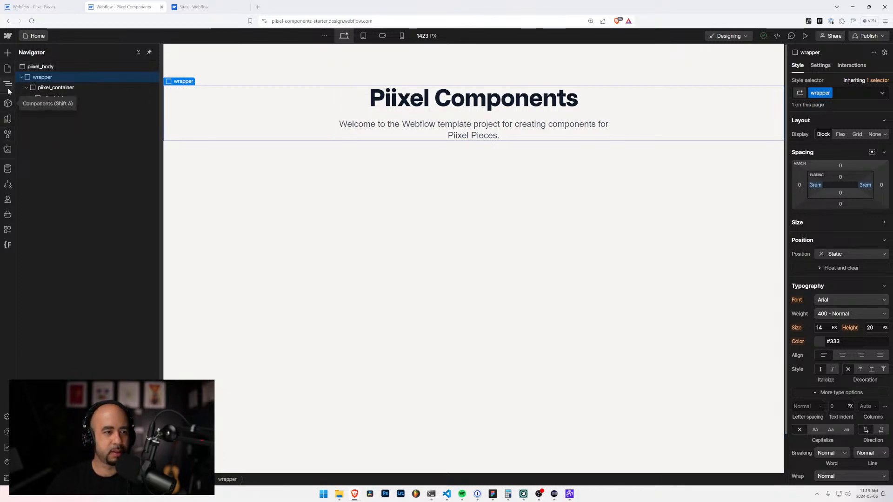
pyautogui.click(7, 135)
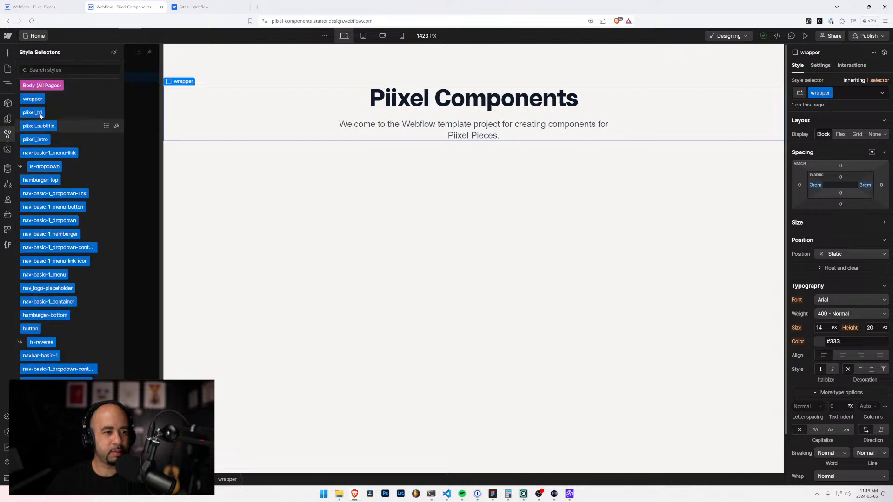
pyautogui.click(114, 52)
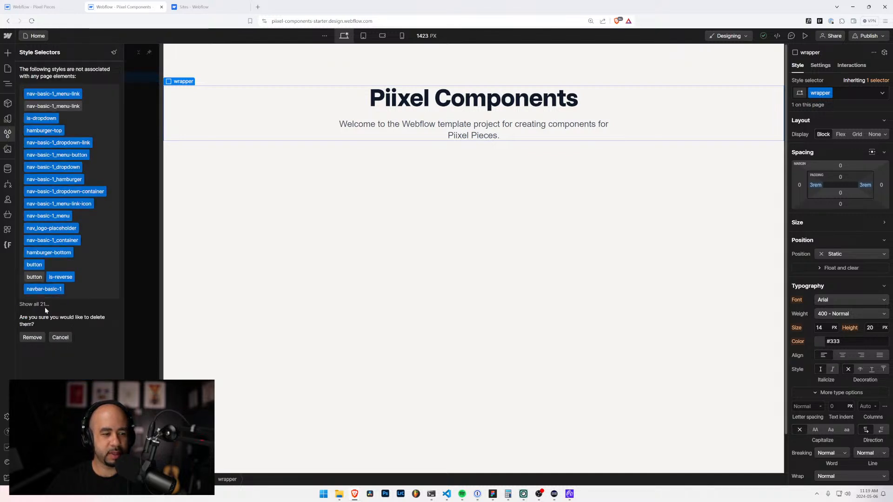
pyautogui.click(32, 338)
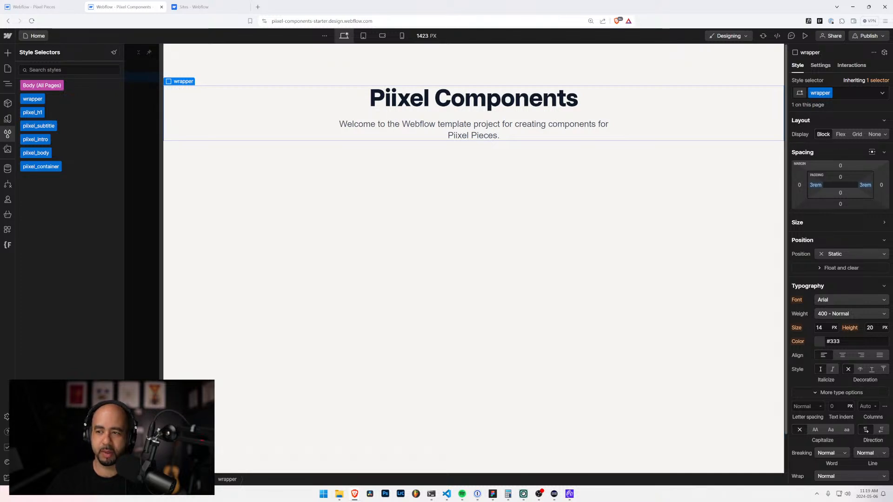
# Step: Check the wrapper's element and page interactions and the available element trigger types
pyautogui.click(852, 65)
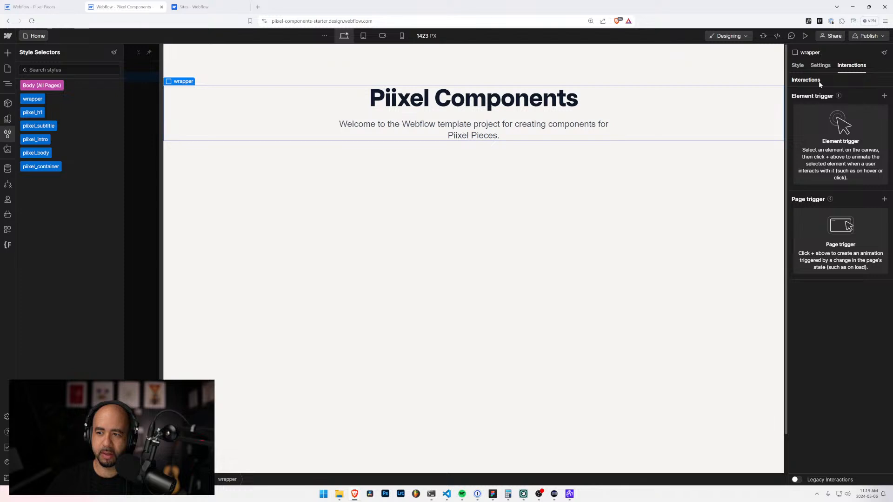
pyautogui.click(884, 97)
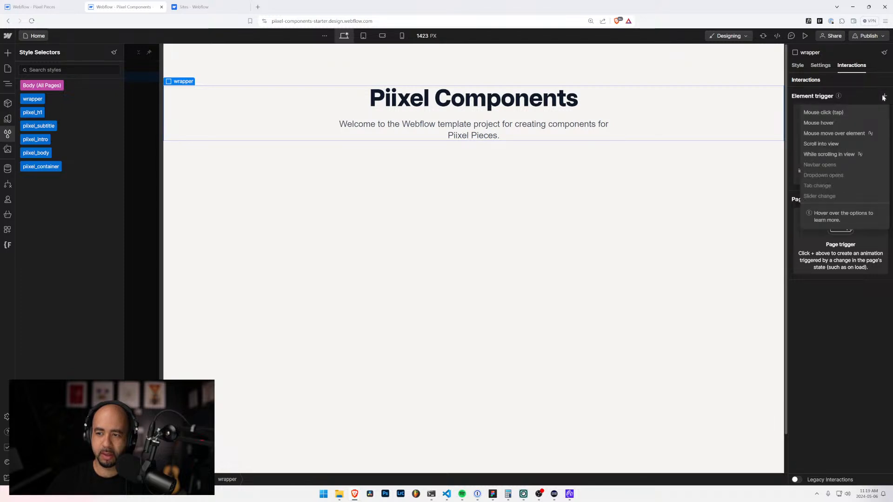
pyautogui.click(857, 86)
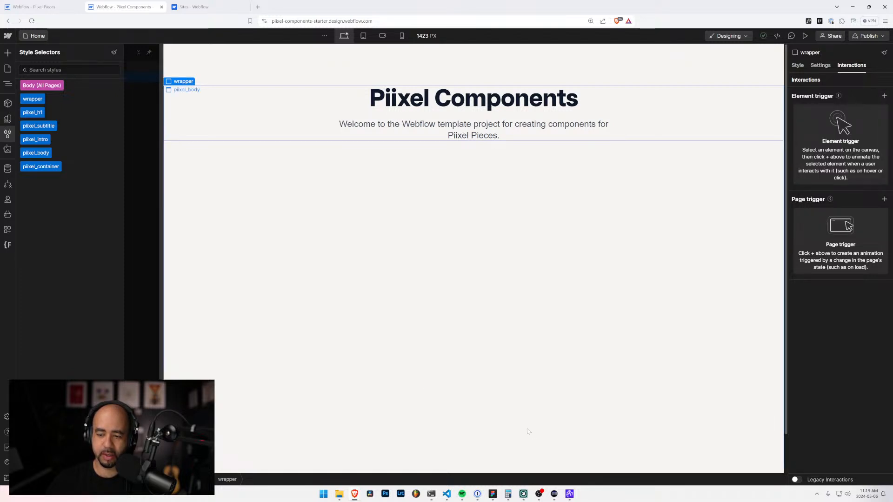
pyautogui.click(147, 62)
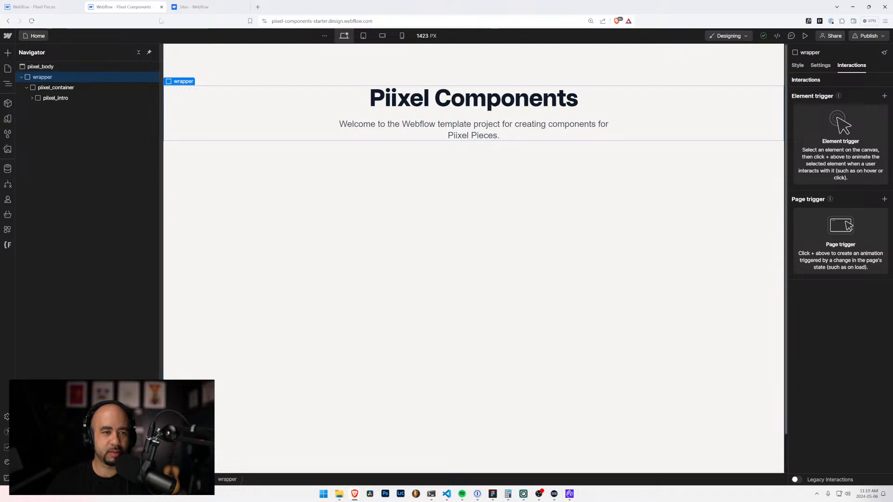
# Step: Rename the Piixel Components - Starter site as "Piixel Components - Template" in its general settings and save the change
pyautogui.click(49, 7)
pyautogui.click(122, 7)
pyautogui.click(195, 7)
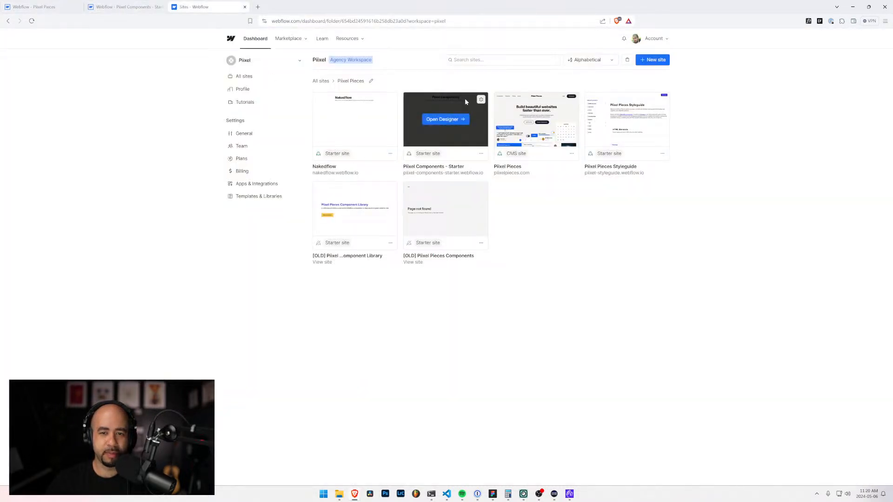
pyautogui.click(481, 100)
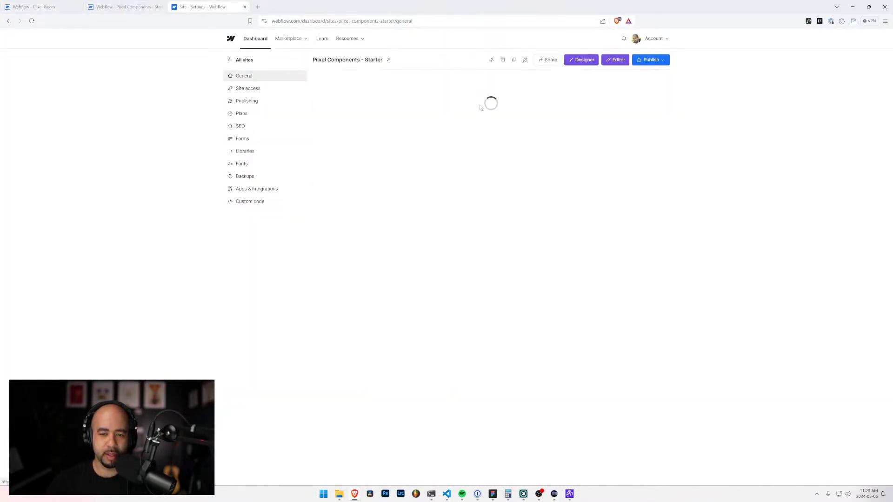
pyautogui.click(244, 60)
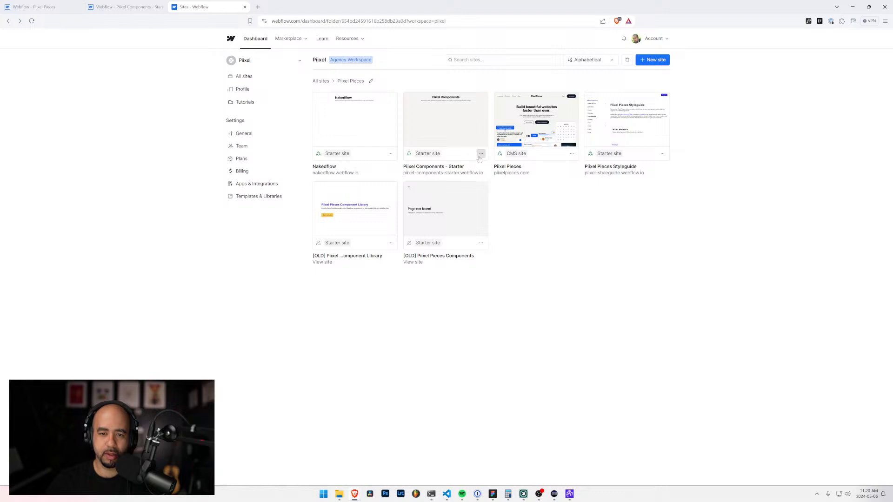
pyautogui.click(480, 155)
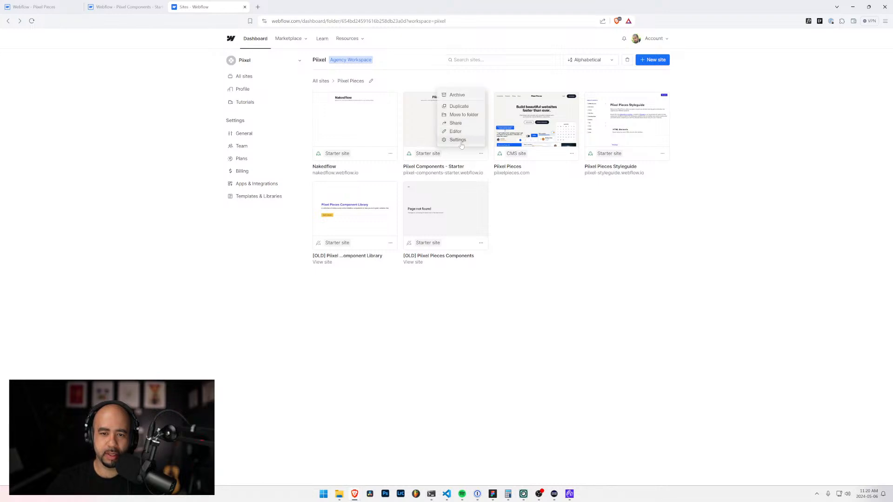
pyautogui.click(459, 141)
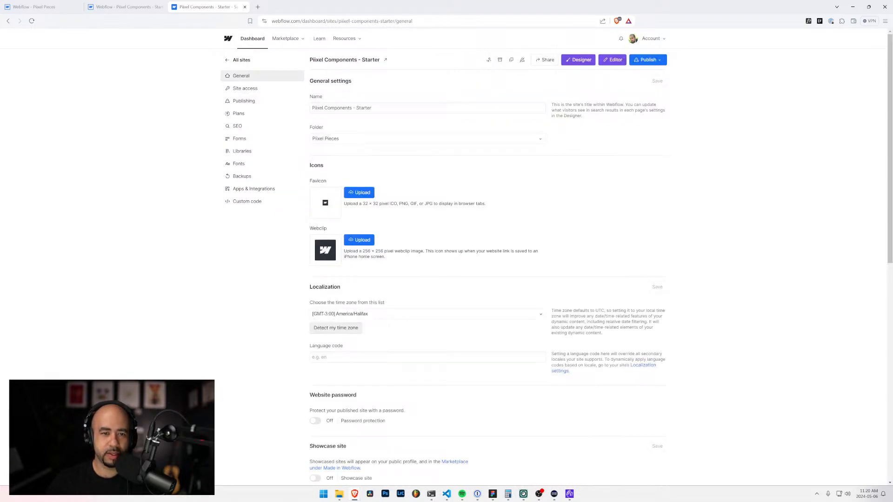
pyautogui.doubleClick(364, 108)
pyautogui.write('Tem')
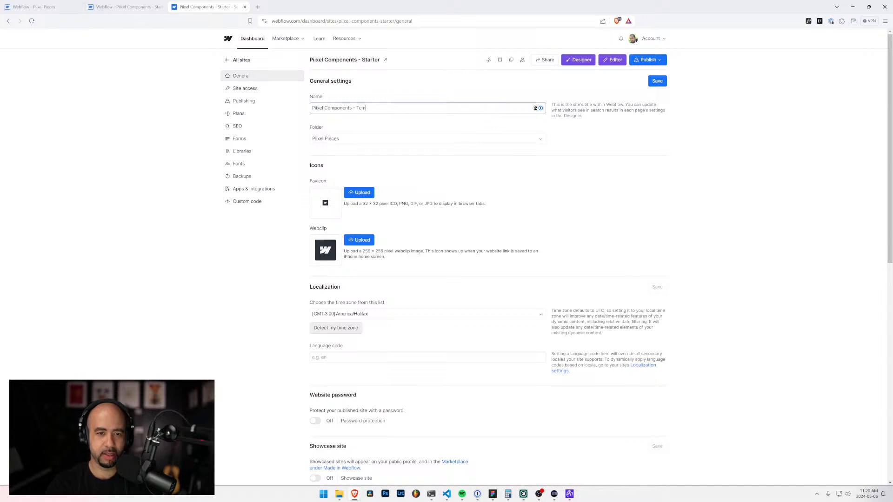
pyautogui.write('plate')
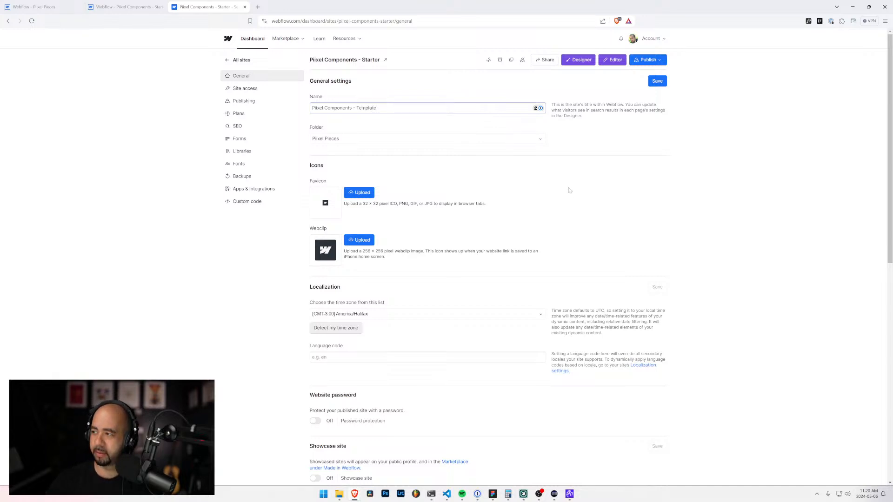
pyautogui.click(657, 83)
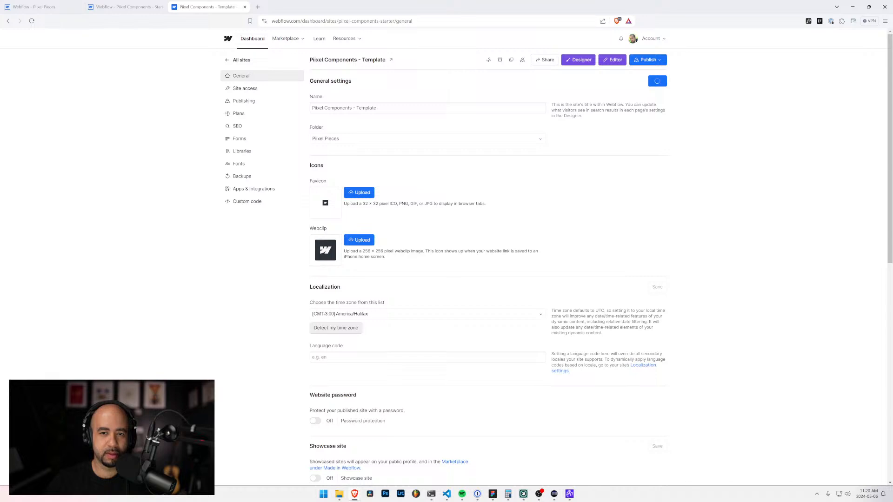
# Step: Duplicate the template site with its hosting, SEO and integration settings, and open the site settings of the copy
pyautogui.click(512, 60)
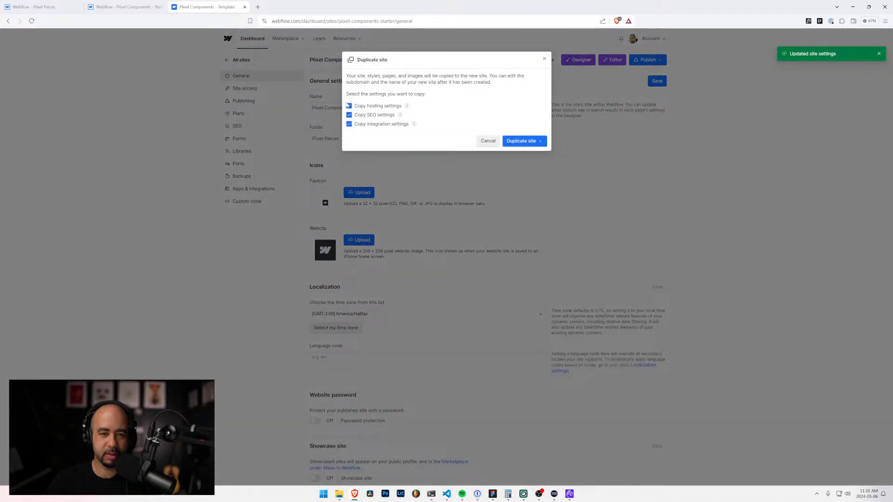
pyautogui.click(534, 144)
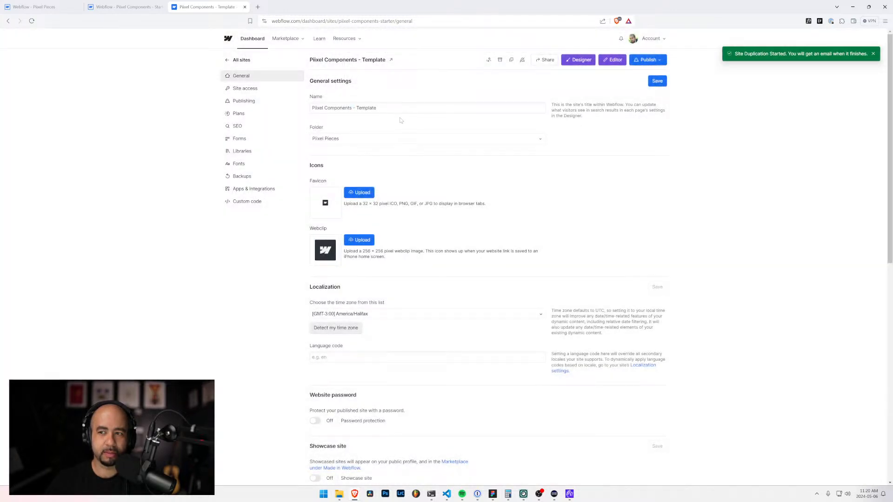
pyautogui.click(238, 60)
pyautogui.click(625, 112)
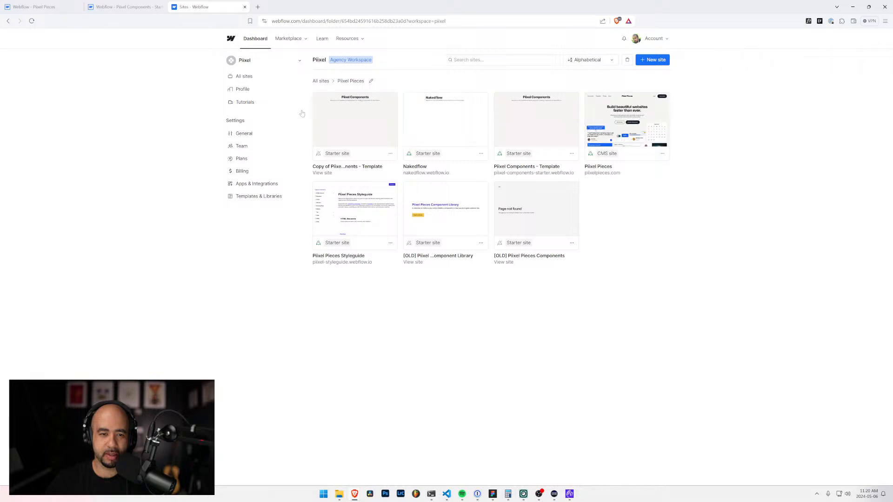
pyautogui.click(390, 154)
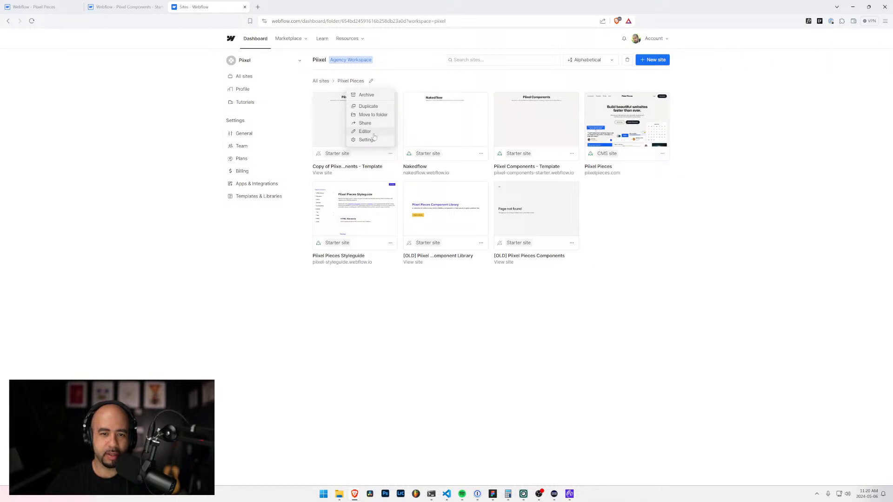
pyautogui.click(366, 139)
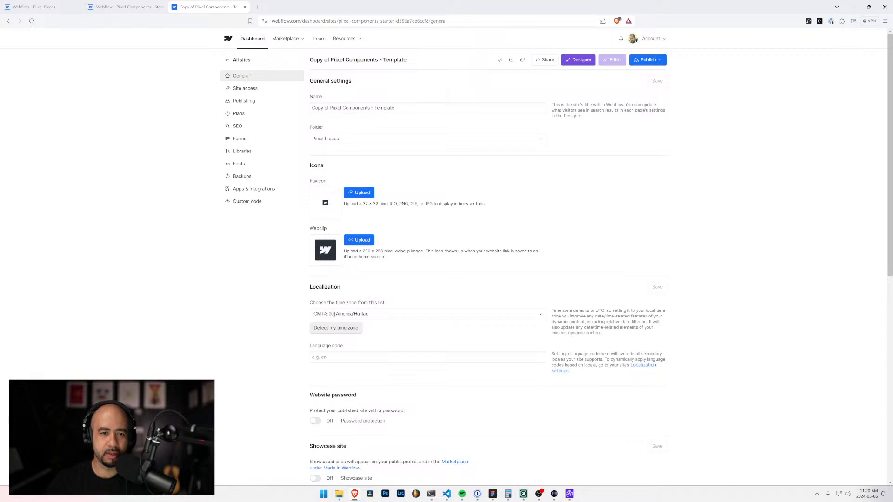
pyautogui.moveTo(330, 108); pyautogui.dragTo(435, 115)
pyautogui.press('BackSpace')
pyautogui.write('Navigation')
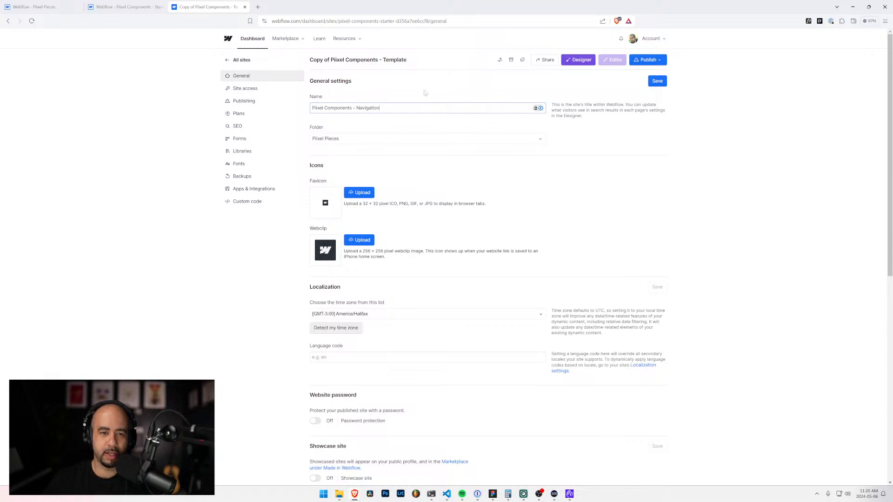
pyautogui.click(249, 101)
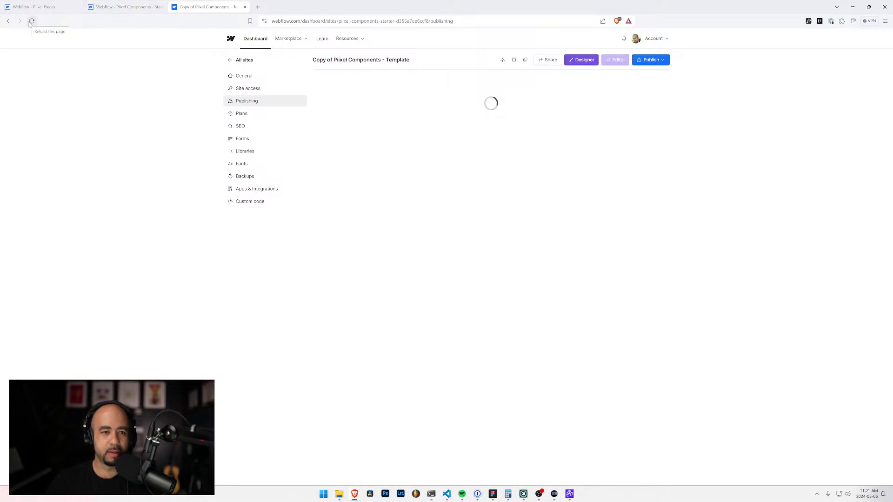
pyautogui.click(241, 90)
pyautogui.click(249, 101)
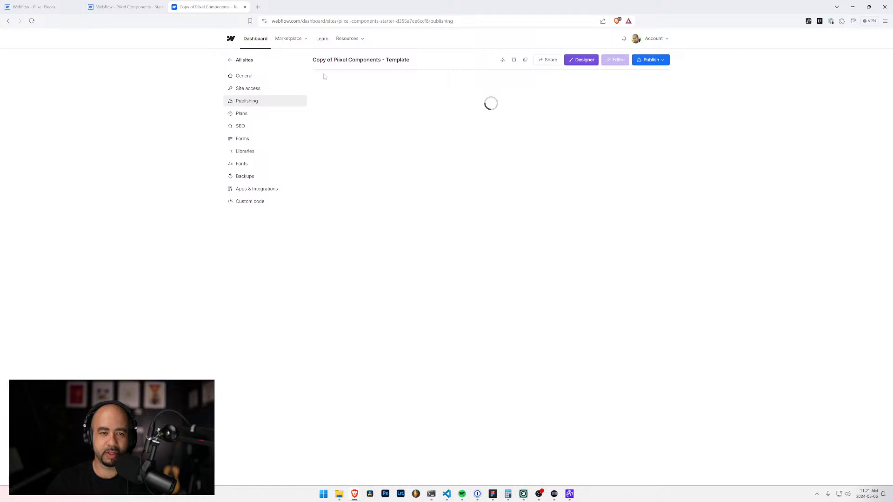
pyautogui.click(411, 123)
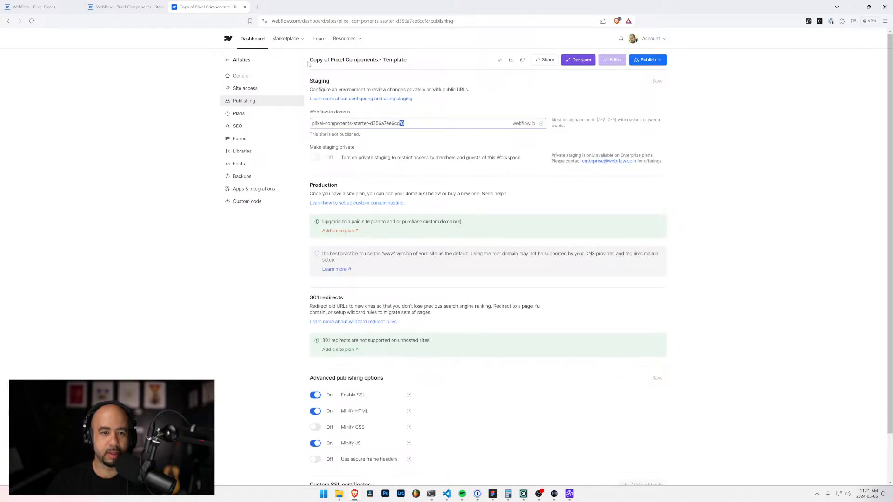
pyautogui.click(249, 79)
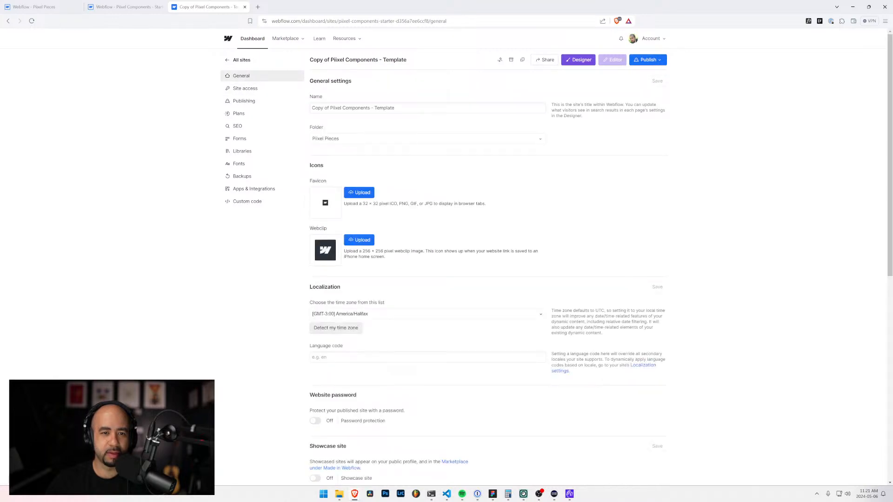
# Step: Rename the copied site as "Piixel Components - Navigation" in its general settings and save the change
pyautogui.moveTo(330, 108); pyautogui.dragTo(299, 110)
pyautogui.hotkey('ctrl', 'a')
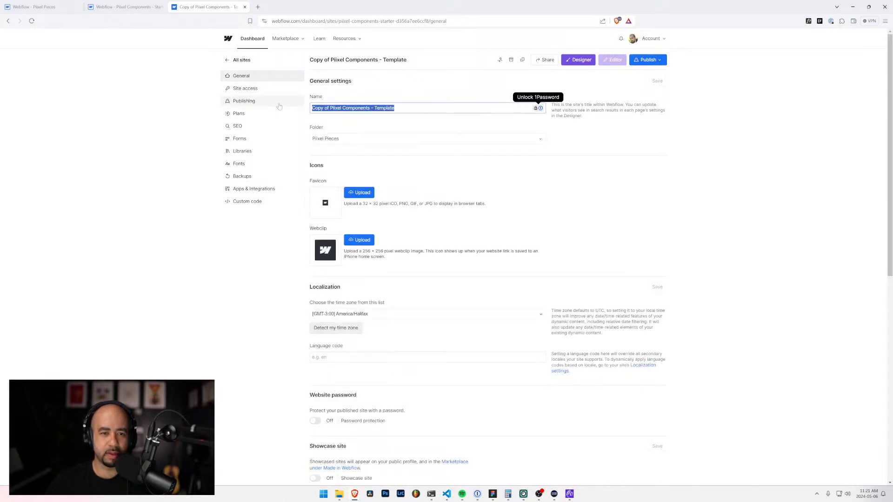
pyautogui.write('Piixel Pi')
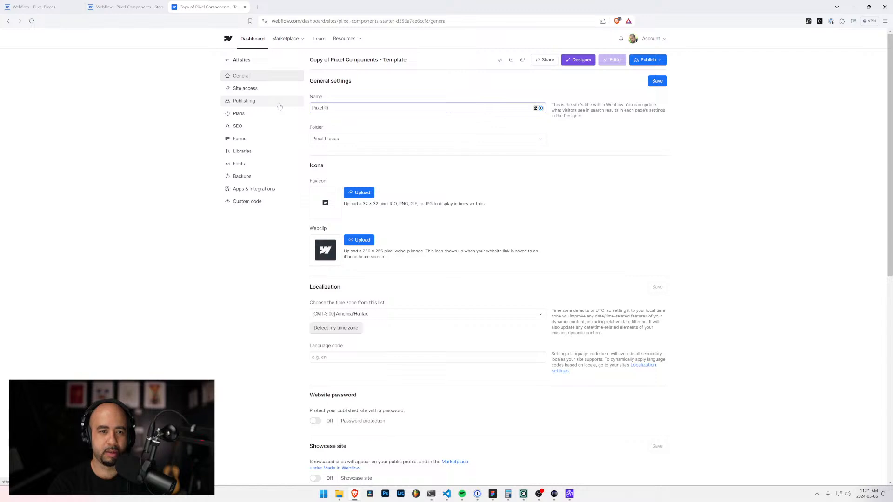
pyautogui.write('eces')
pyautogui.press('BackSpace')
pyautogui.write('Components - Navigation')
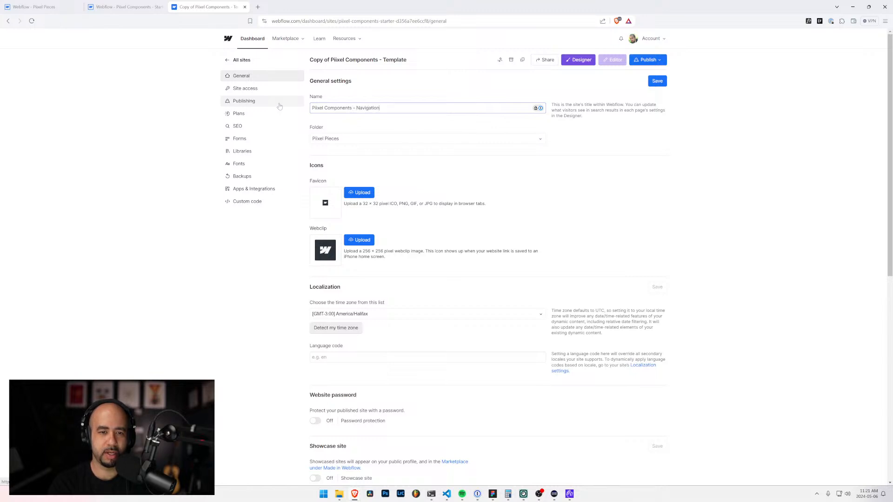
pyautogui.click(658, 80)
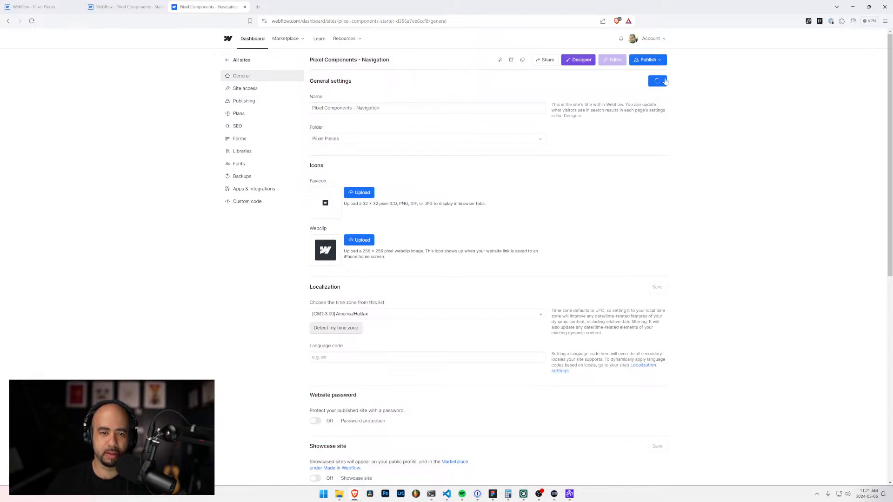
# Step: Set the navigation site's Webflow.io staging domain to "piixel-components-navigation" and save it
pyautogui.click(244, 101)
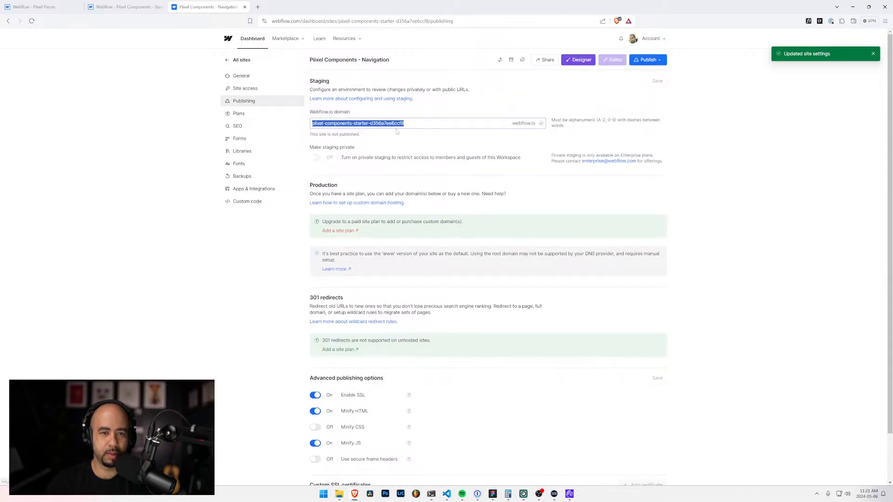
pyautogui.press('End')
pyautogui.hotkey('ctrl', 'shift', 'Left')
pyautogui.hotkey('ctrl', 'shift', 'Left')
pyautogui.hotkey('ctrl', 'shift', 'Left')
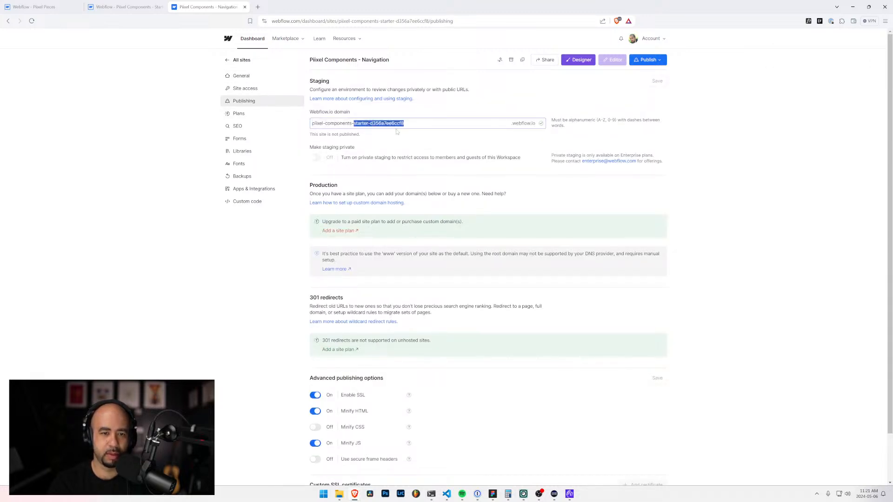
pyautogui.write('navigation')
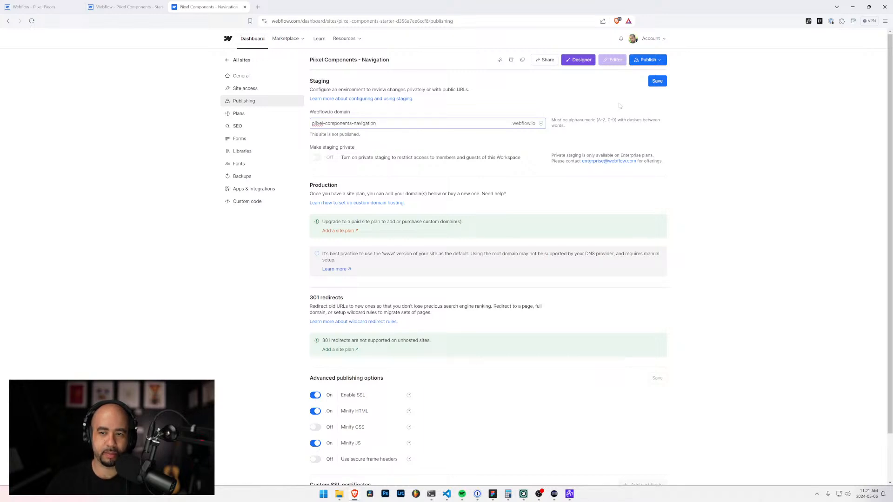
pyautogui.click(703, 118)
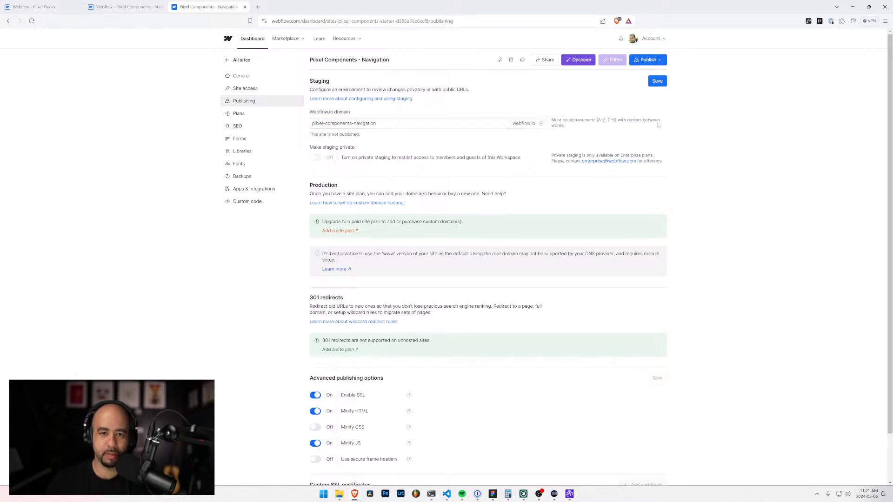
pyautogui.click(657, 82)
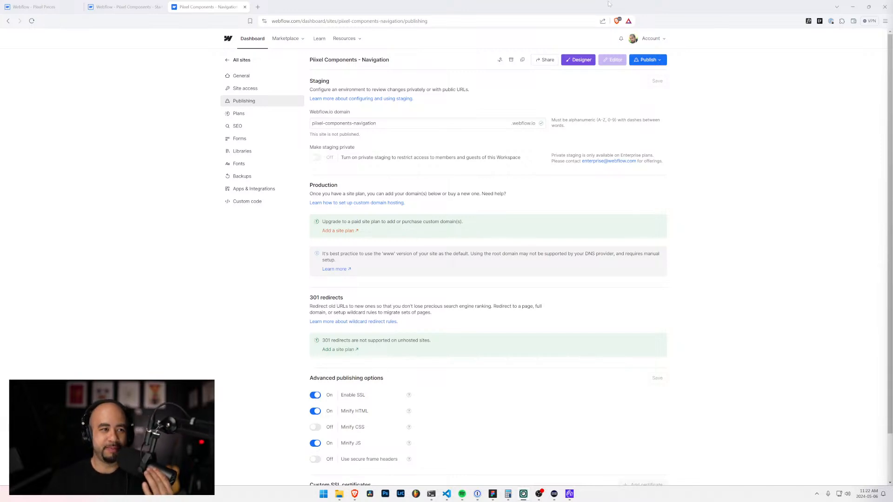
pyautogui.click(113, 7)
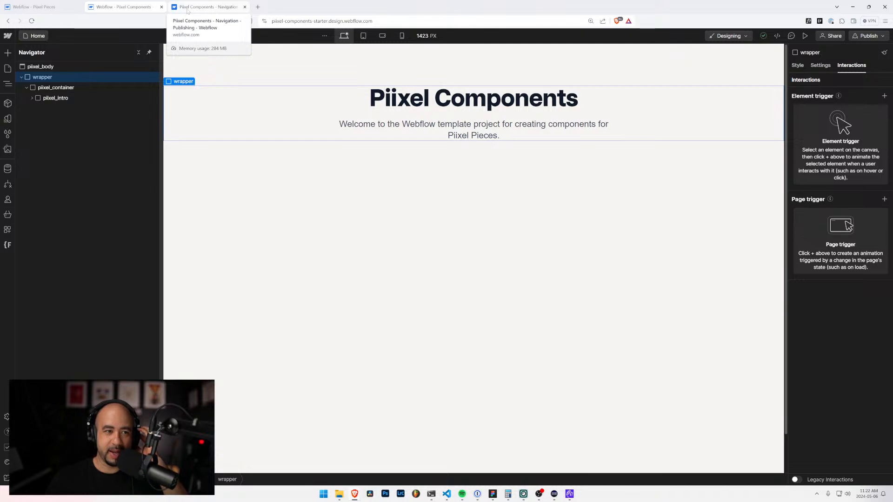
pyautogui.click(28, 6)
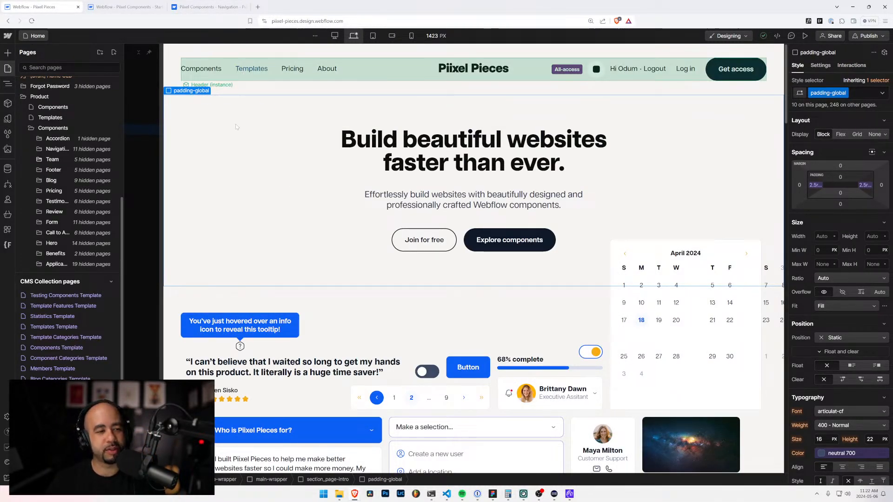
pyautogui.click(150, 6)
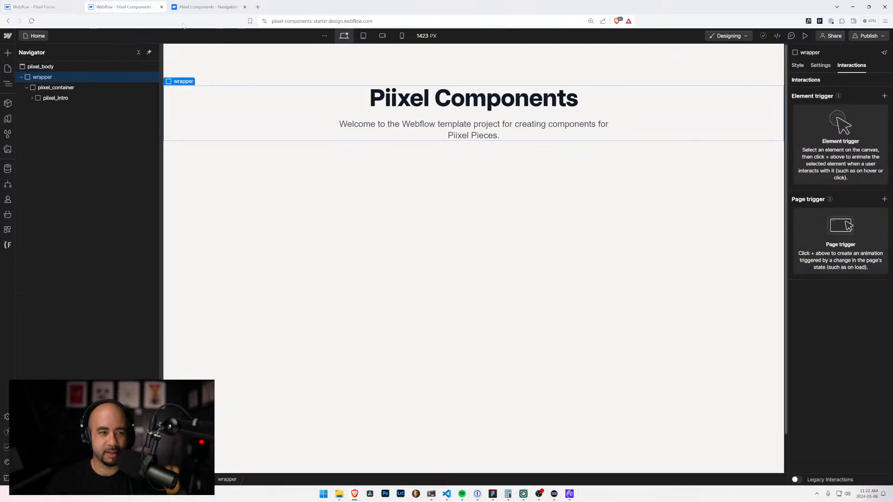
pyautogui.click(217, 7)
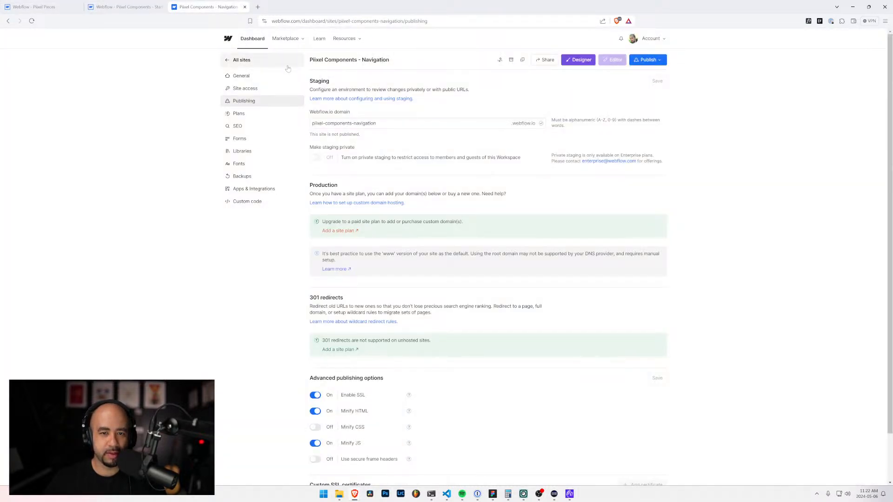
# Step: Close the template project's browser tab and open the Piixel Components - Navigation site from the Piixel Pieces folder in the Designer
pyautogui.click(139, 6)
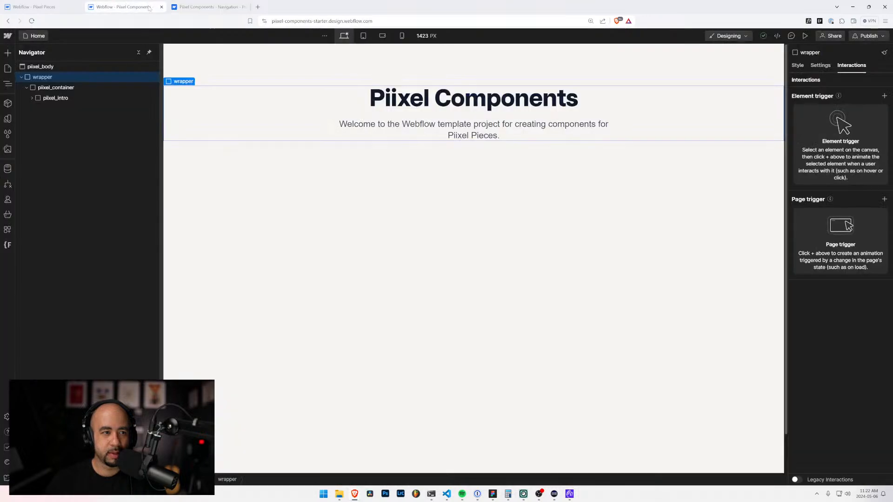
pyautogui.click(161, 7)
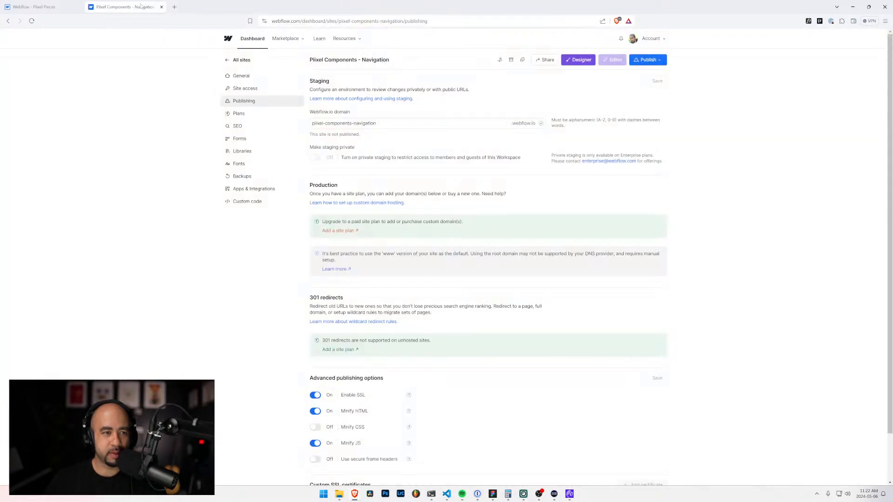
pyautogui.click(242, 60)
pyautogui.click(618, 111)
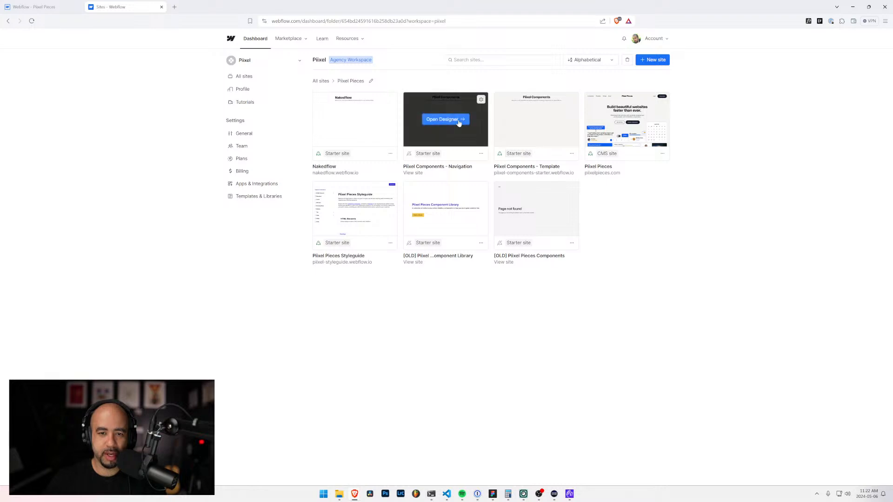
pyautogui.click(440, 120)
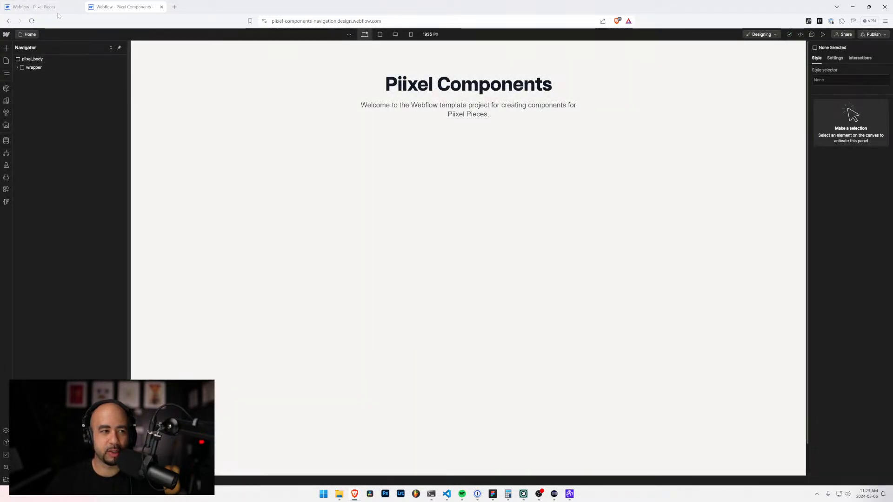
# Step: Create a new page folder named "Navigation" in the navigation site's static pages
pyautogui.click(6, 61)
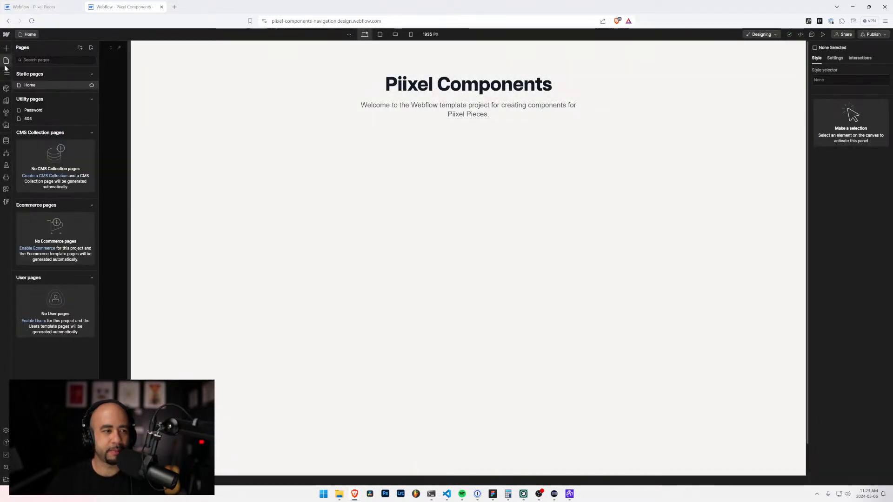
pyautogui.click(92, 48)
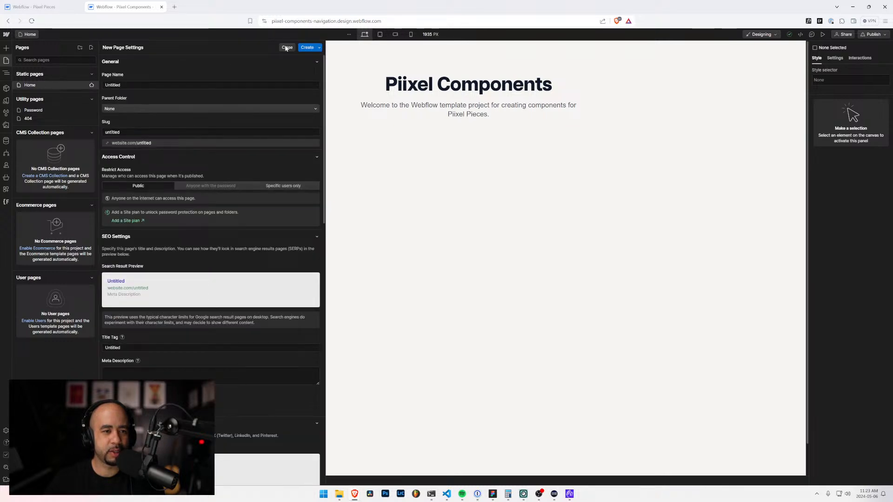
pyautogui.click(286, 47)
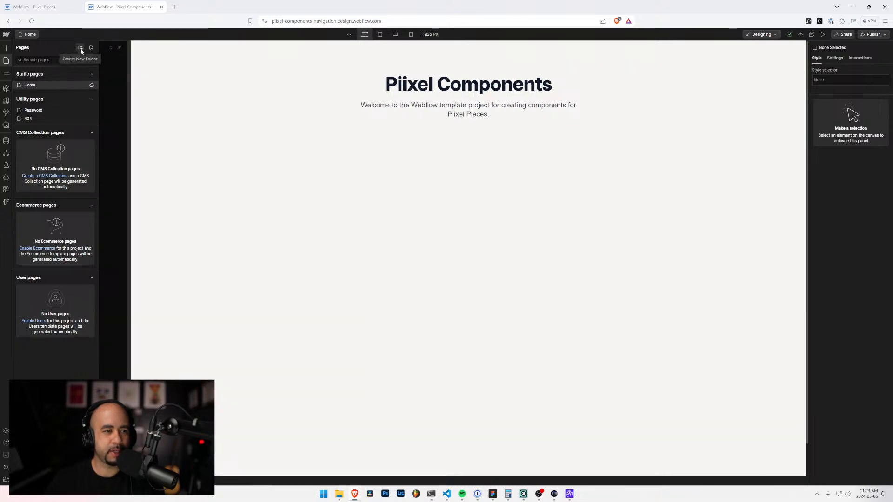
pyautogui.click(81, 50)
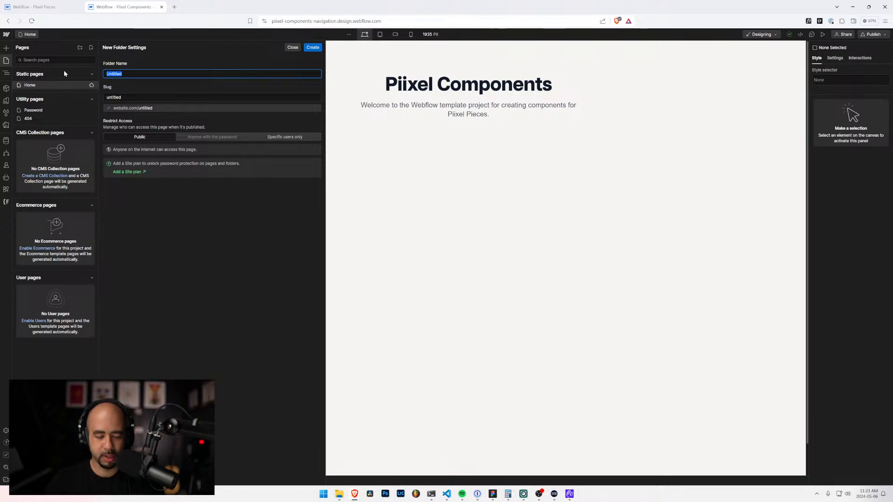
pyautogui.write('Navigation')
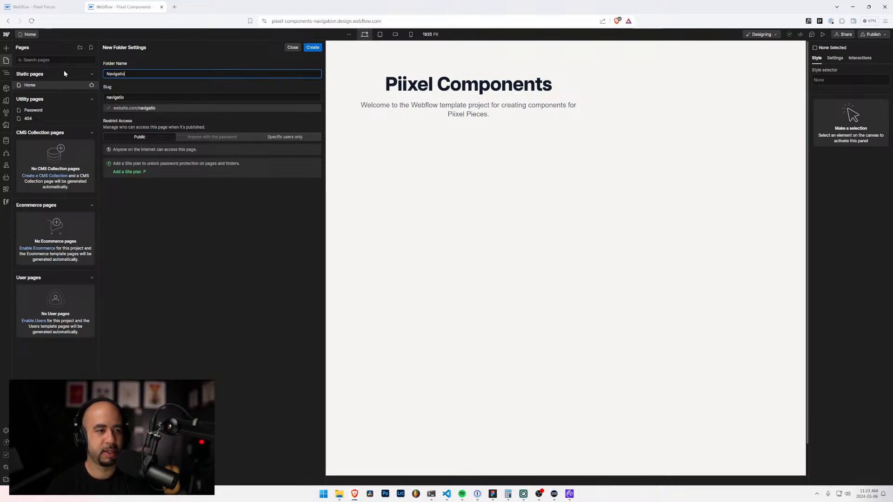
pyautogui.click(313, 48)
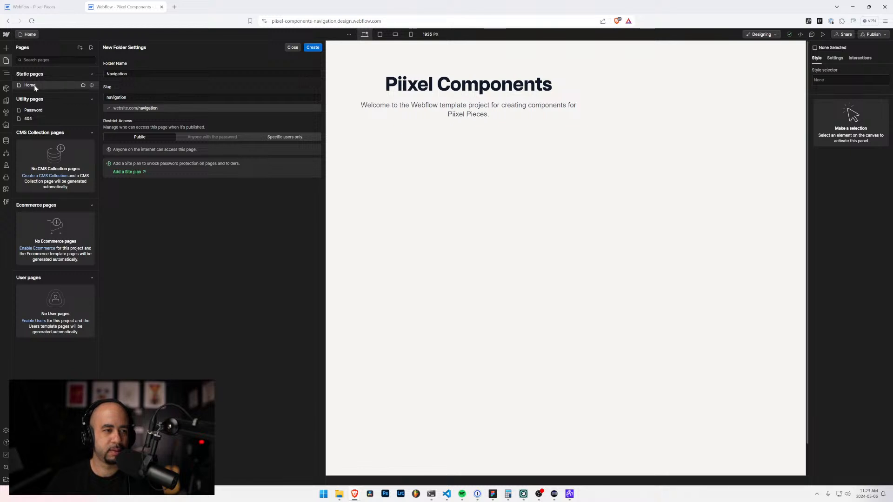
pyautogui.click(313, 49)
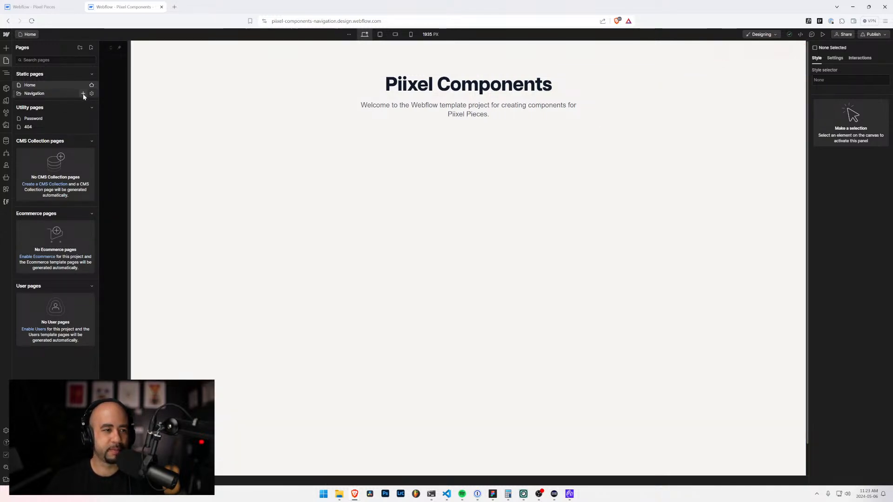
# Step: Create a page in the Navigation folder, reusing the name "Navigation Basic 1" from the matching page's settings in the Piixel Pieces project
pyautogui.click(91, 49)
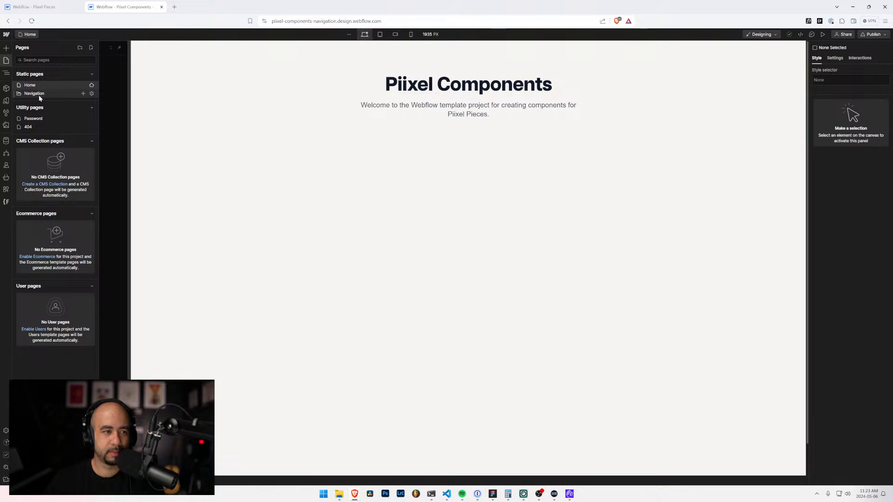
pyautogui.click(85, 93)
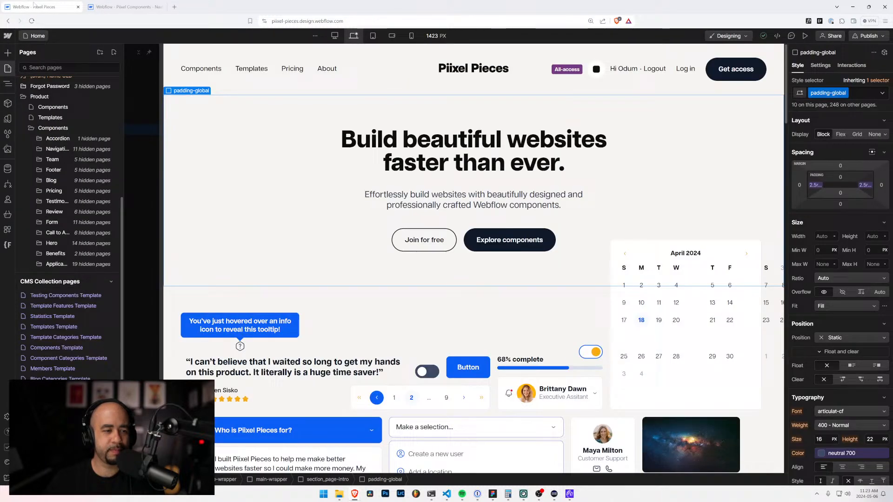
pyautogui.click(33, 7)
pyautogui.click(39, 149)
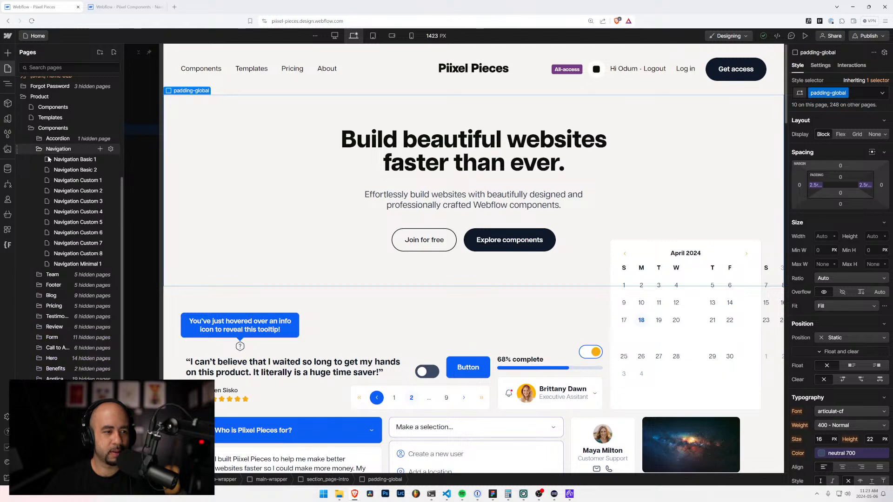
pyautogui.click(110, 159)
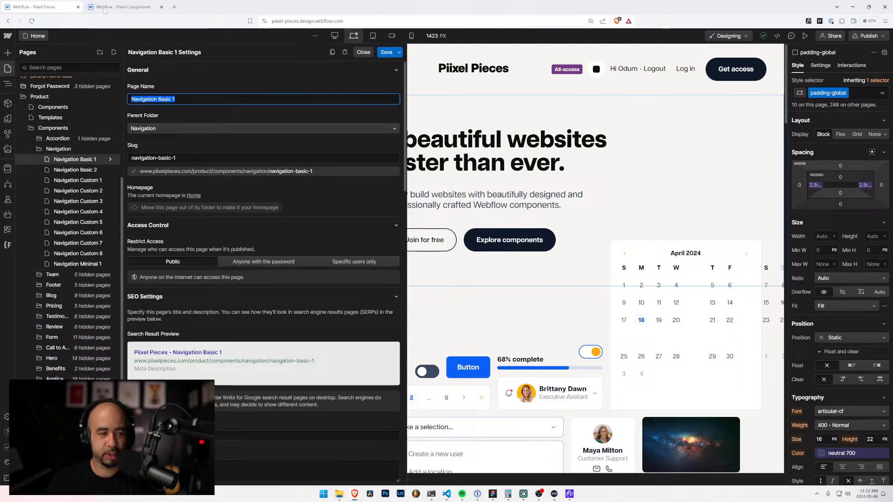
pyautogui.click(120, 7)
pyautogui.write('Navigation Basic 1')
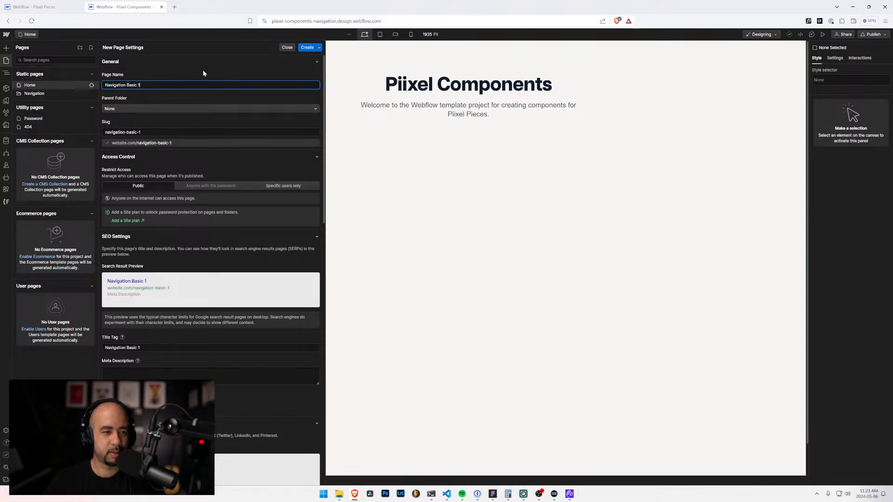
pyautogui.click(137, 109)
pyautogui.click(136, 127)
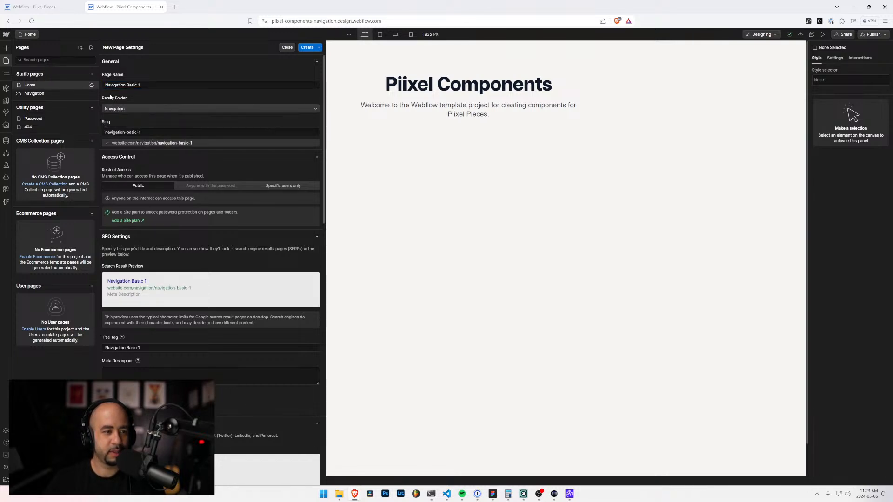
pyautogui.click(308, 47)
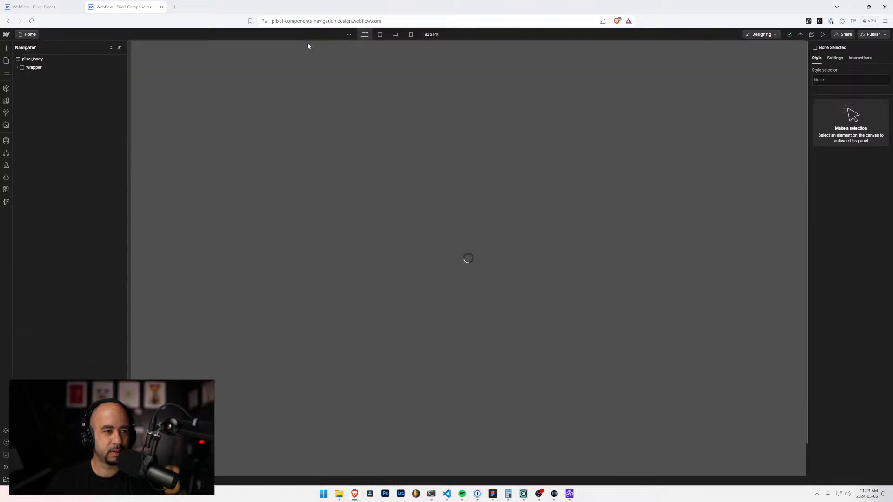
# Step: Open the Navigation Basic 1 page in the Piixel Pieces project and copy its navbar-basic-1 element from inside padding-global
pyautogui.hotkey('ctrl', 'pageup')
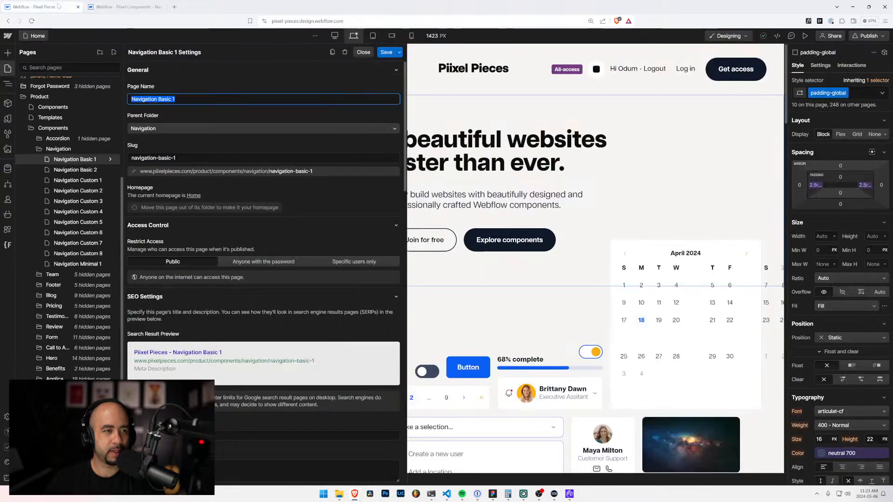
pyautogui.click(87, 160)
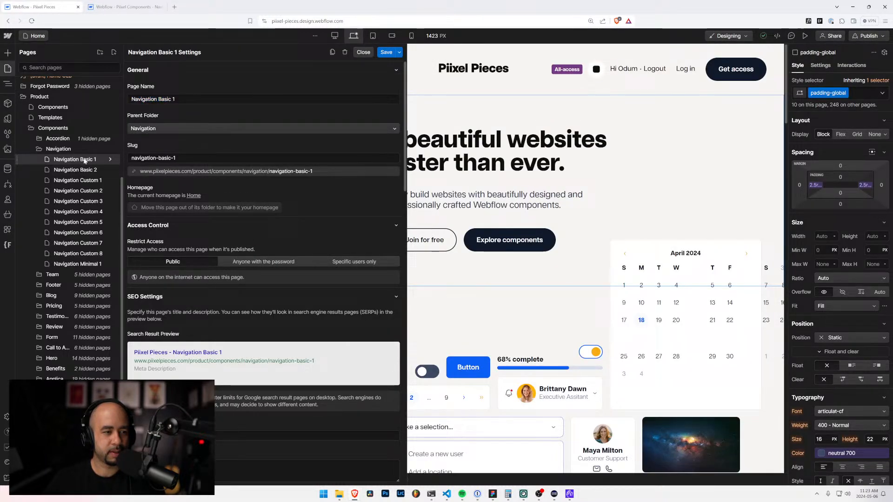
pyautogui.click(110, 160)
pyautogui.click(88, 159)
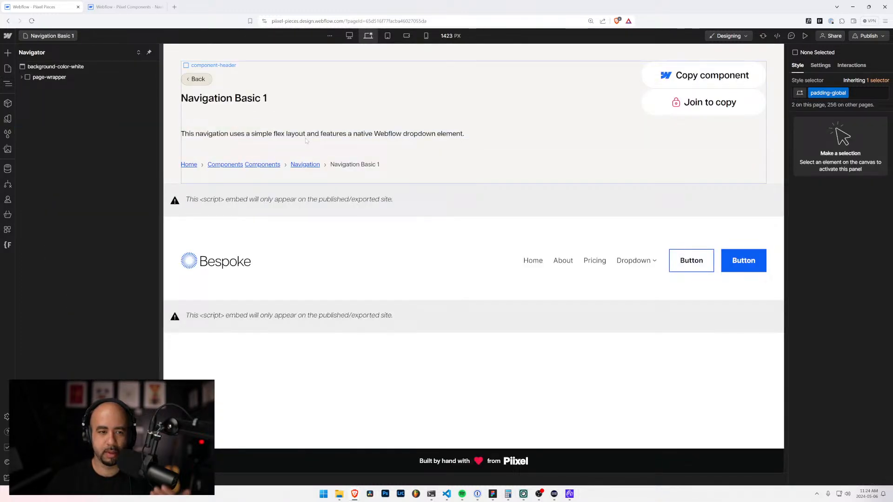
pyautogui.click(295, 247)
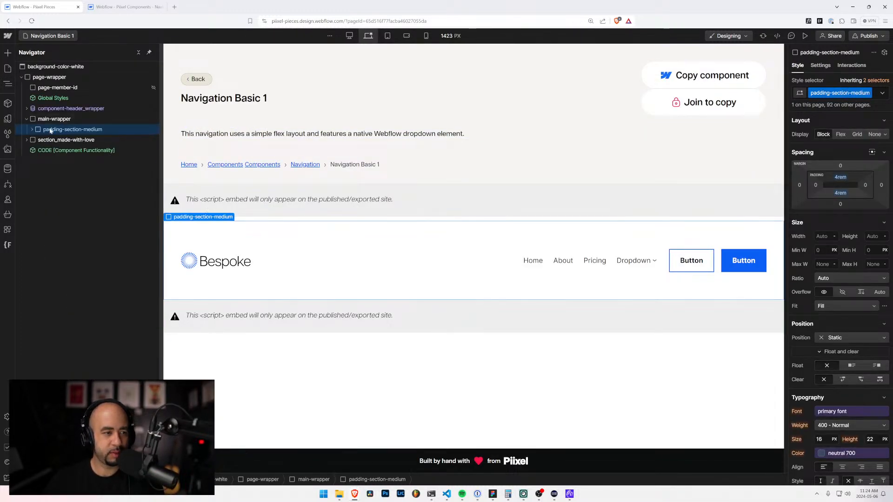
pyautogui.click(31, 130)
pyautogui.click(37, 140)
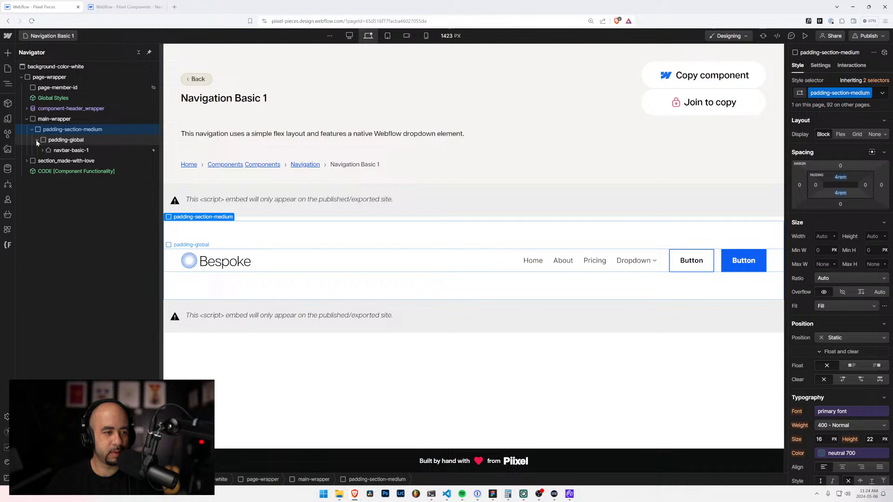
pyautogui.click(67, 151)
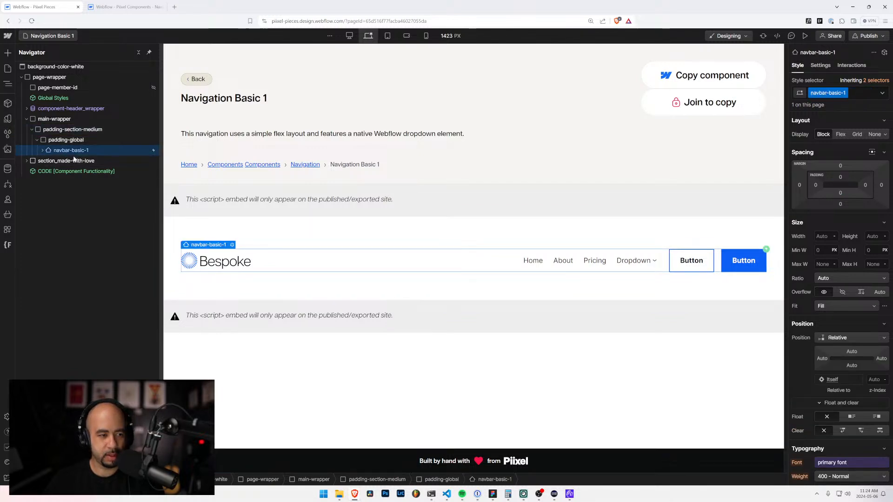
# Step: Paste the copied navbar into the Body of the navigation site's Navigation Basic 1 page and look at the Body's element trigger options
pyautogui.click(89, 6)
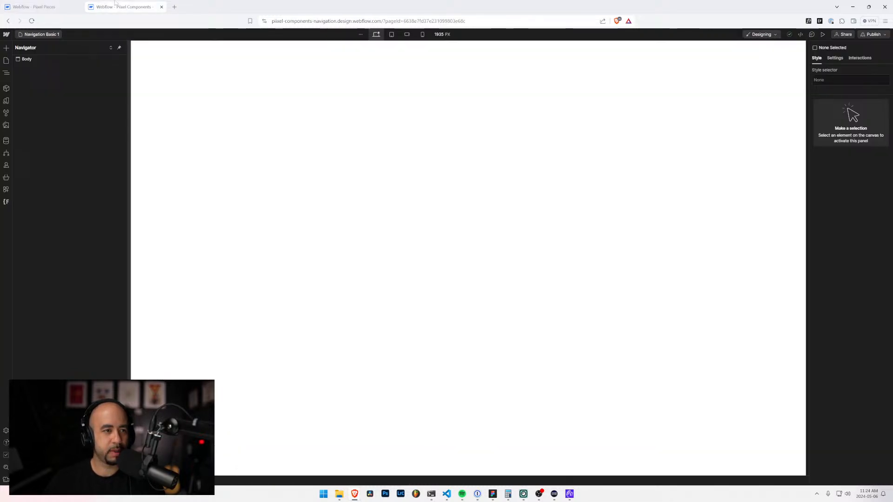
pyautogui.click(27, 61)
pyautogui.hotkey('ctrl', 'v')
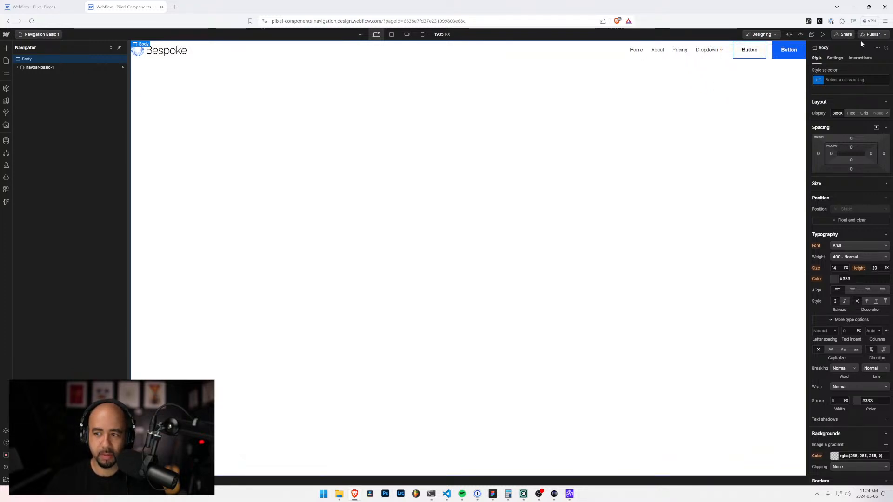
pyautogui.click(860, 58)
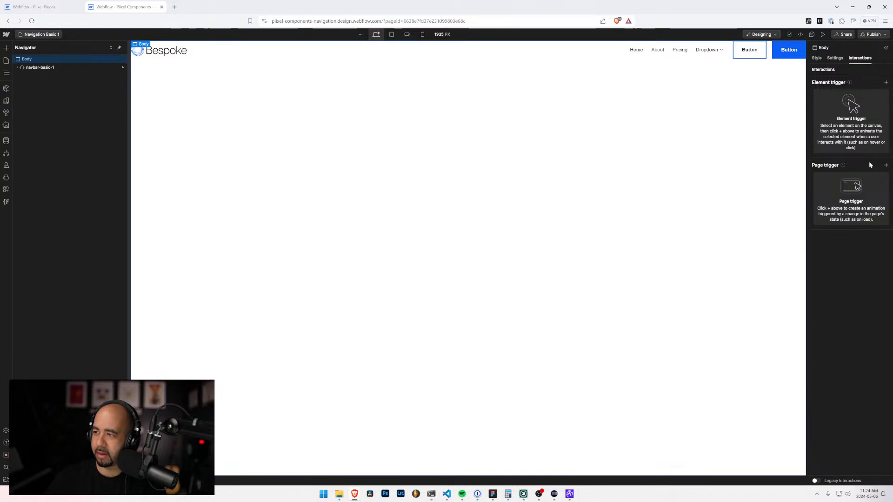
pyautogui.click(886, 83)
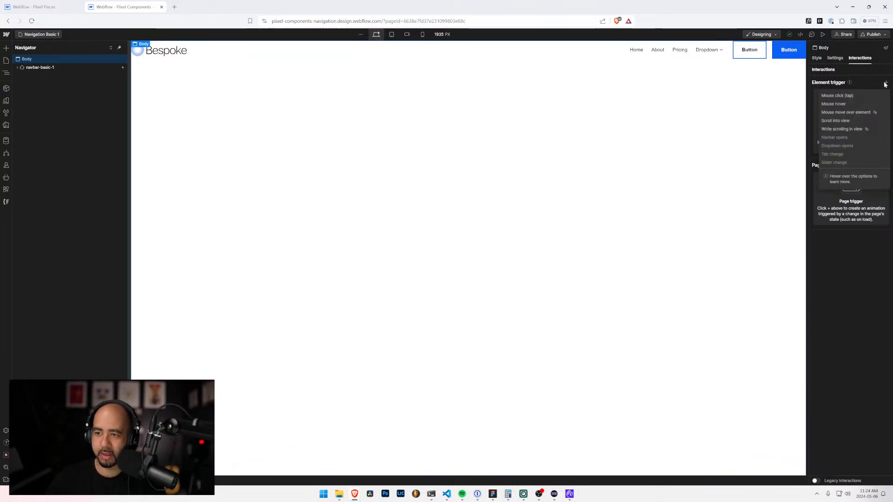
pyautogui.click(857, 75)
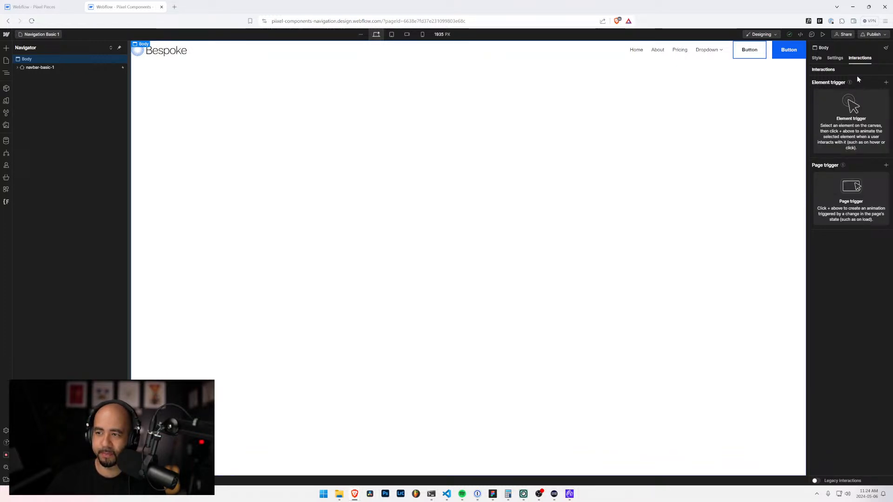
# Step: Undo the navbar paste and clean up the unused Hamburger and Nav Basic 1 open and close animations
pyautogui.hotkey('ctrl', 'z')
pyautogui.click(887, 49)
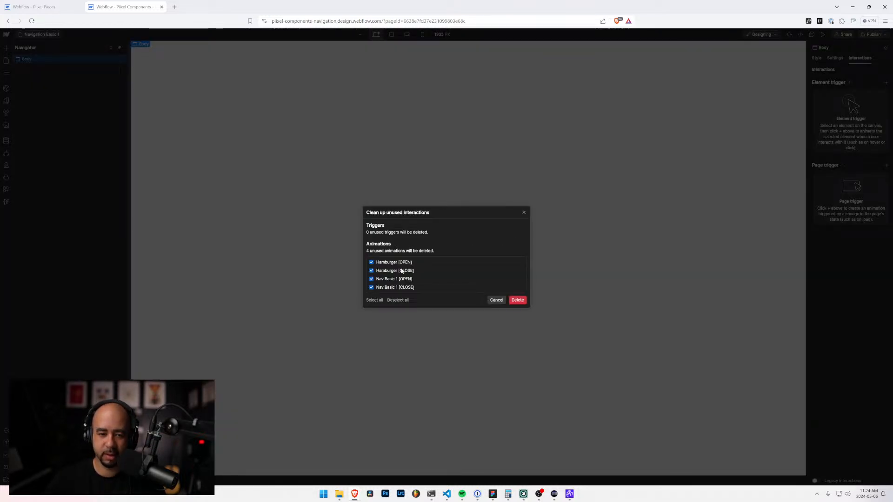
pyautogui.click(517, 299)
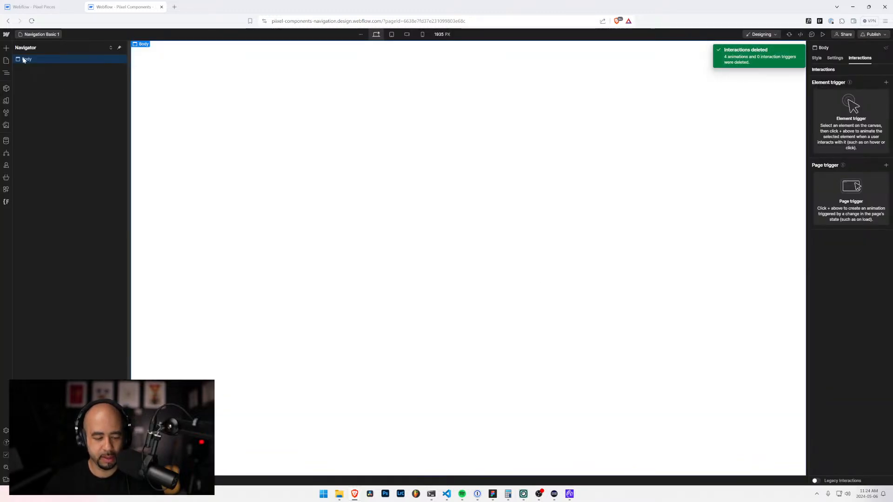
# Step: Paste navbar-basic-1 into the Body of the navigation site's Navigation Basic 1 page and inspect its "Navbar opens" interaction
pyautogui.hotkey('ctrl', 'v')
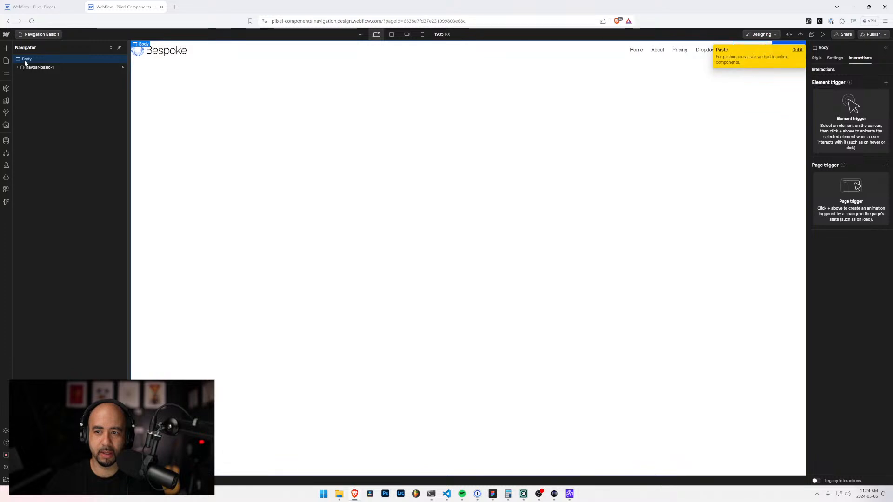
pyautogui.click(672, 49)
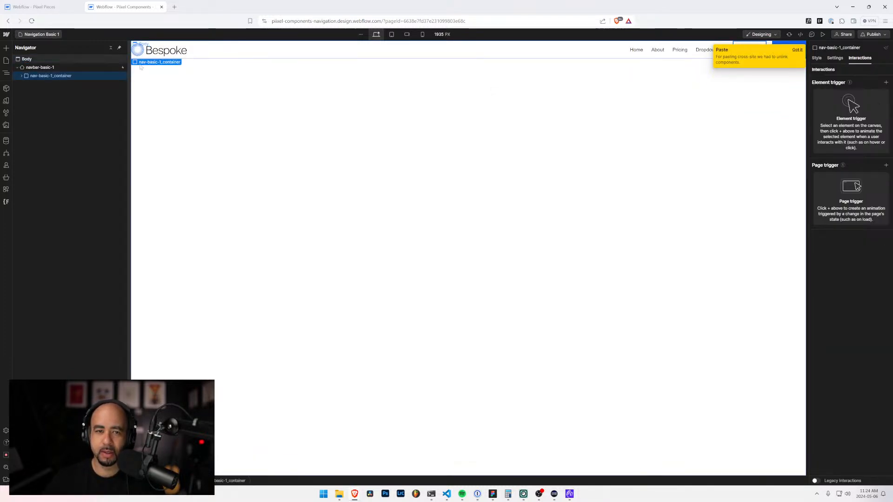
pyautogui.click(50, 69)
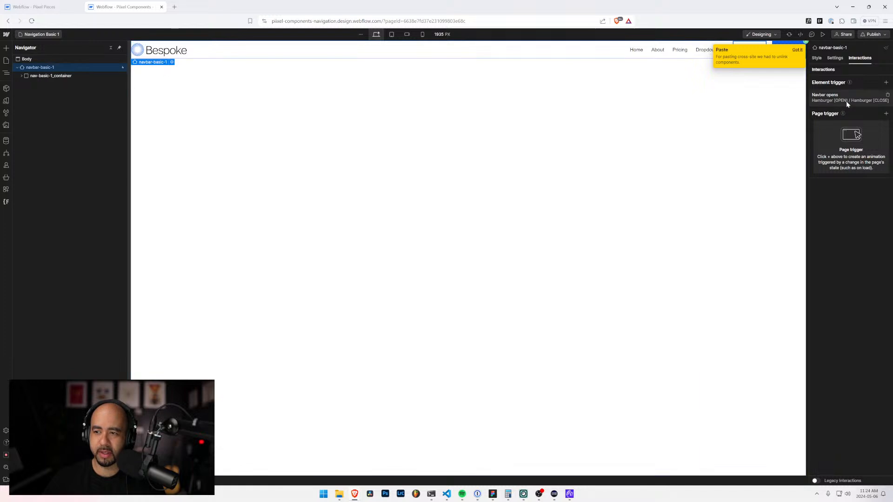
pyautogui.click(832, 98)
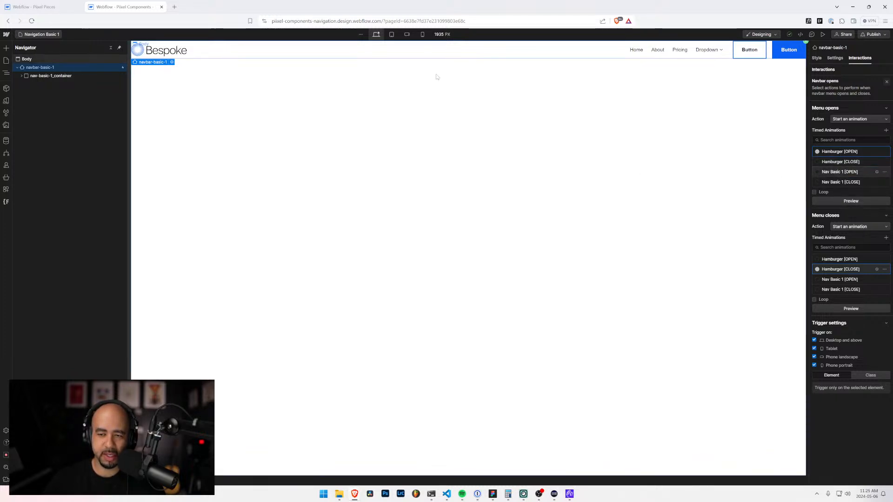
pyautogui.click(17, 67)
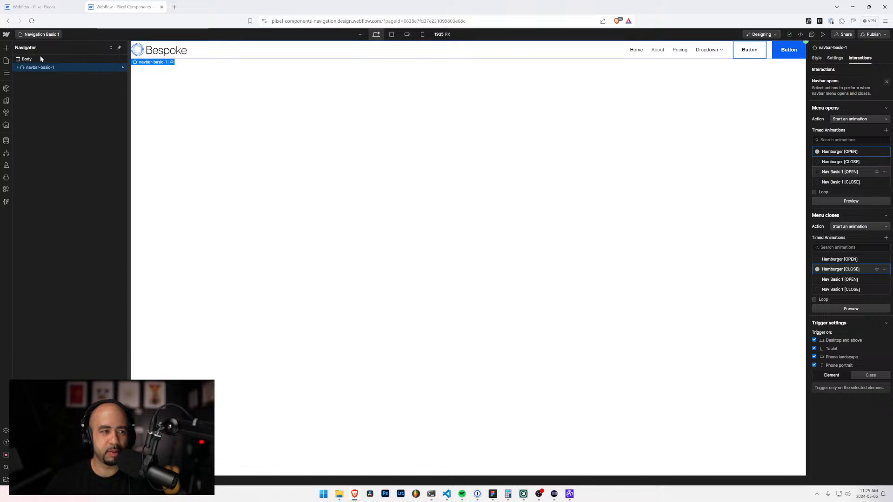
# Step: Start a new page in the navigation site, then copy the page name from the Navigation Basic 2 settings in the Piixel Pieces project
pyautogui.click(6, 61)
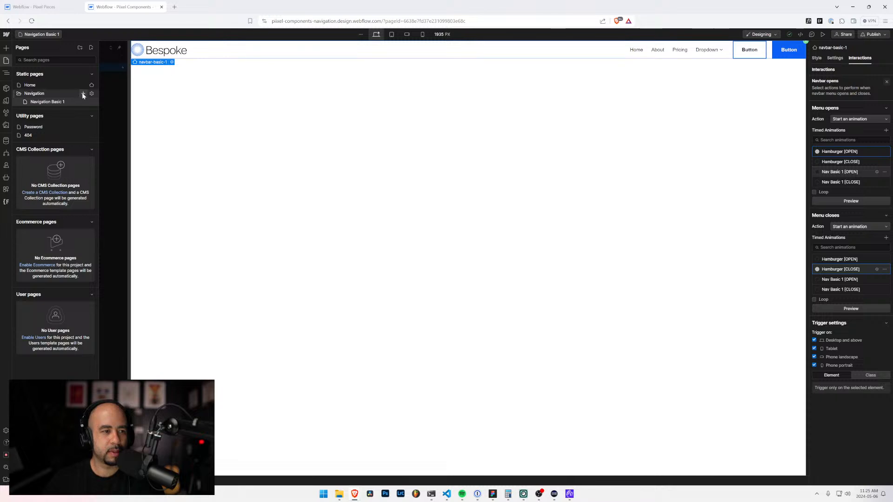
pyautogui.click(90, 48)
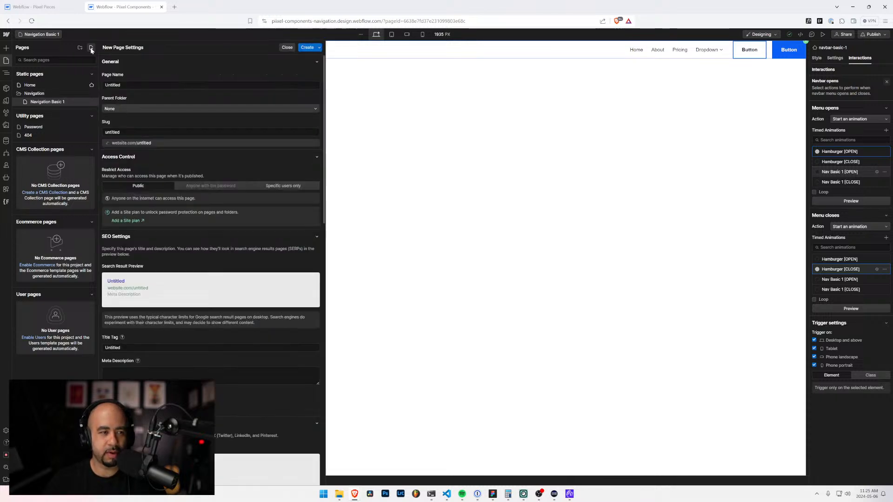
pyautogui.click(60, 7)
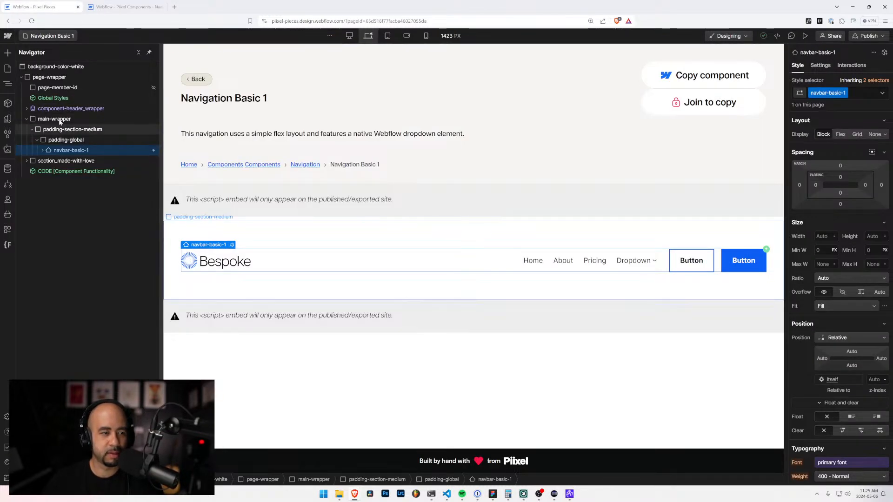
pyautogui.click(32, 38)
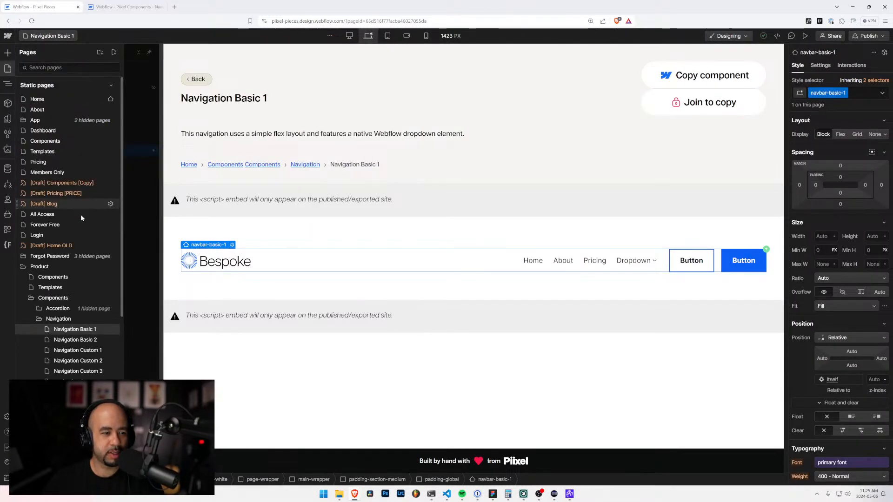
pyautogui.click(89, 340)
pyautogui.click(73, 36)
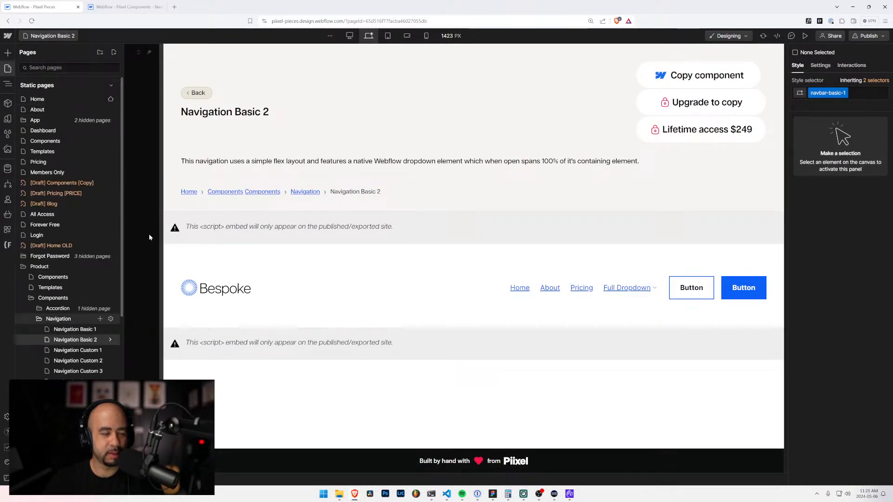
pyautogui.click(111, 340)
pyautogui.moveTo(149, 99); pyautogui.dragTo(131, 99)
pyautogui.hotkey('ctrl', 'c')
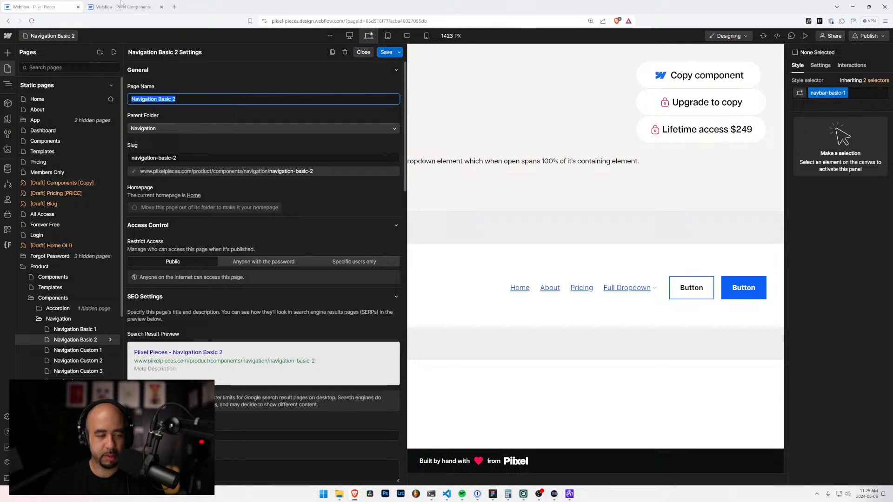
# Step: Create the navigation site's new page with the copied name Navigation Basic 2 and the Navigation parent folder
pyautogui.click(121, 7)
pyautogui.doubleClick(121, 86)
pyautogui.hotkey('ctrl', 'v')
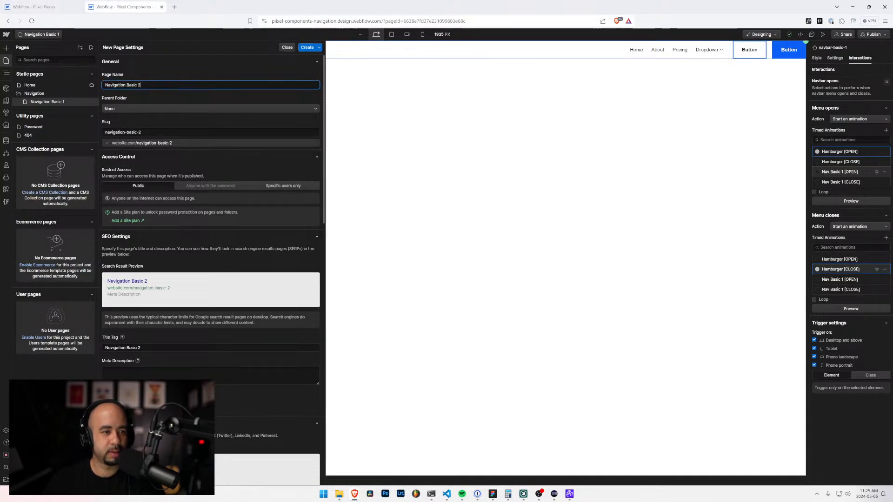
pyautogui.click(194, 109)
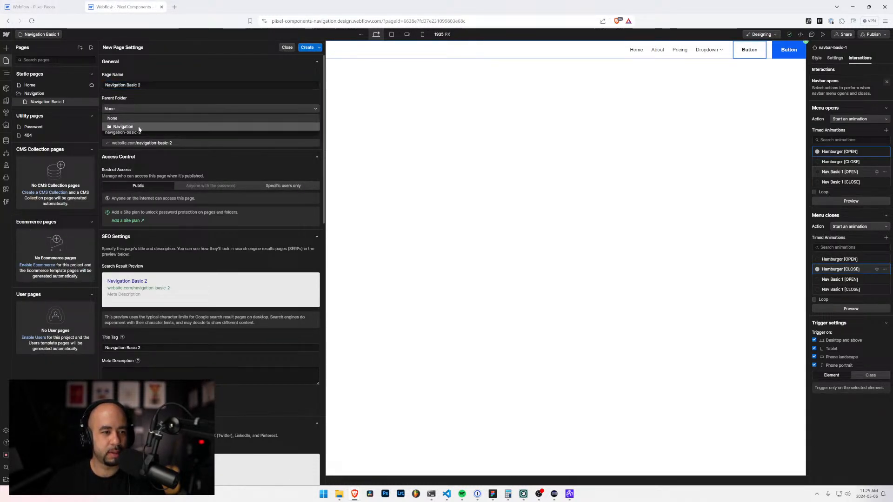
pyautogui.click(139, 127)
pyautogui.click(307, 48)
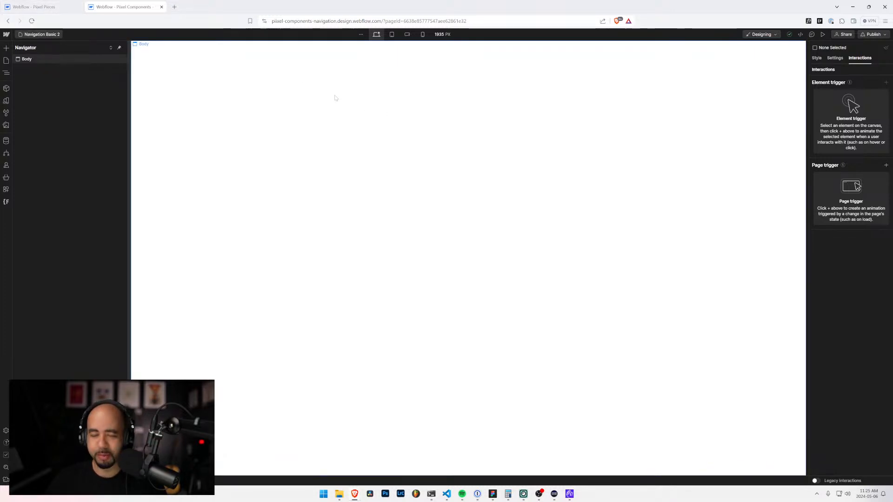
# Step: Copy the whole nav-basic-2 element from padding-global on the Navigation Basic 2 page of the Piixel Pieces project
pyautogui.click(60, 7)
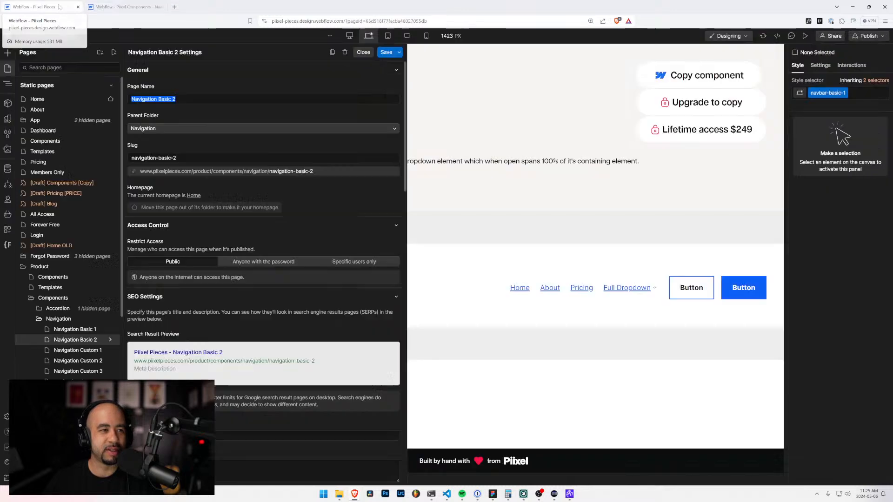
pyautogui.click(95, 7)
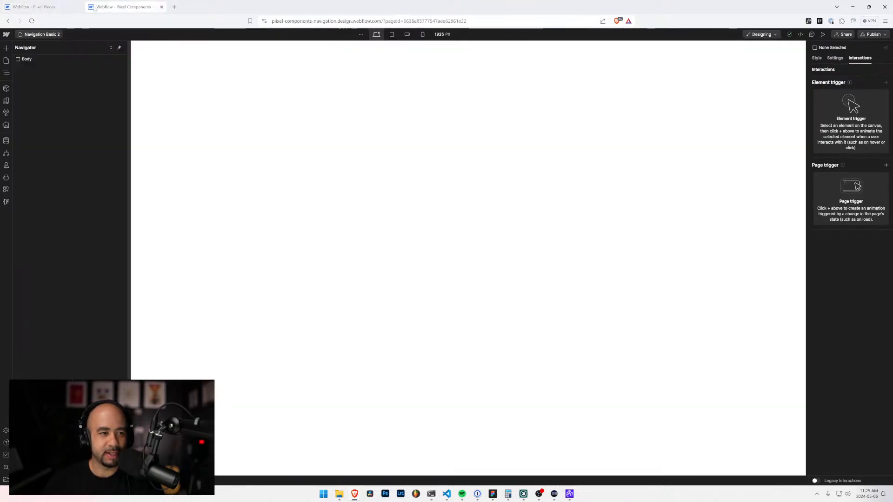
pyautogui.click(33, 7)
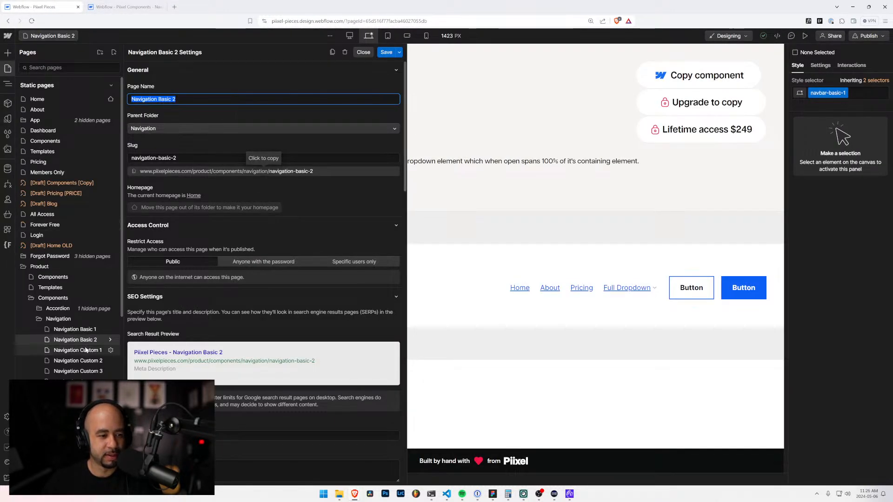
pyautogui.scroll(-4, 205, 197)
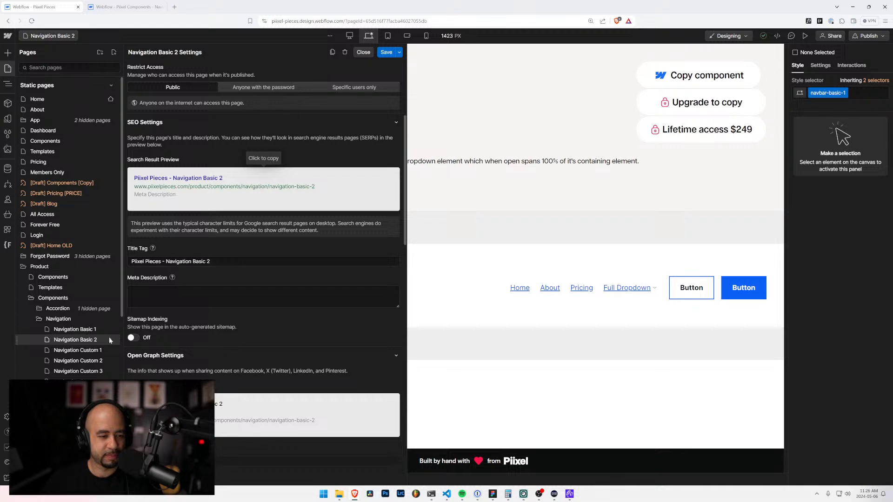
pyautogui.scroll(-5, 134, 334)
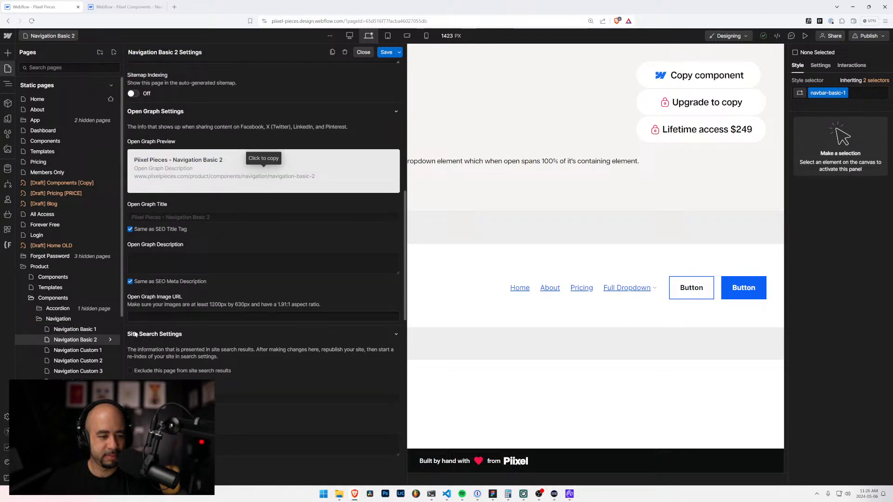
pyautogui.click(98, 338)
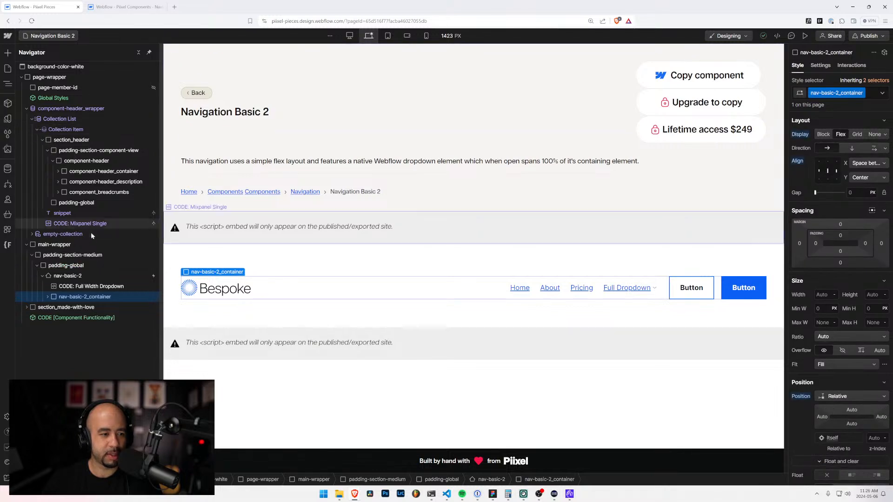
pyautogui.click(42, 276)
pyautogui.click(60, 276)
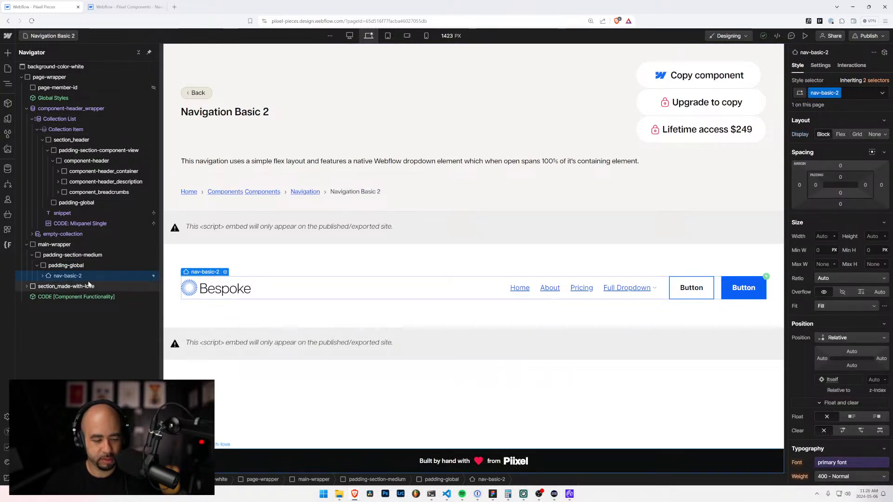
# Step: Paste nav-basic-2 into the Body of the navigation site's Navigation Basic 2 page and inspect its "Navbar opens" interaction
pyautogui.click(116, 6)
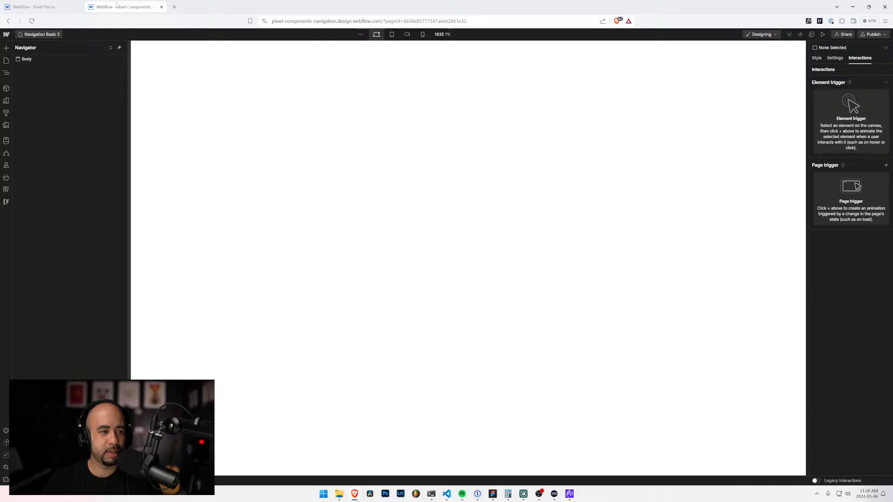
pyautogui.click(21, 60)
pyautogui.hotkey('ctrl', 'v')
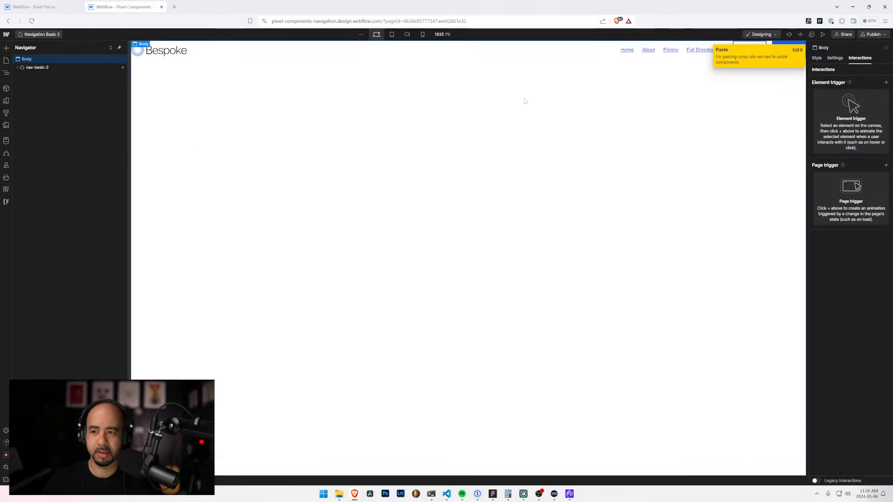
pyautogui.click(561, 55)
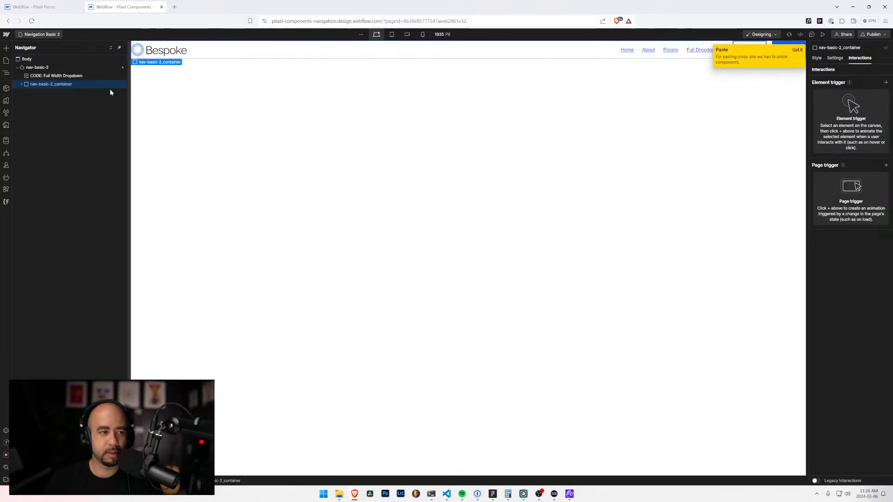
pyautogui.click(75, 67)
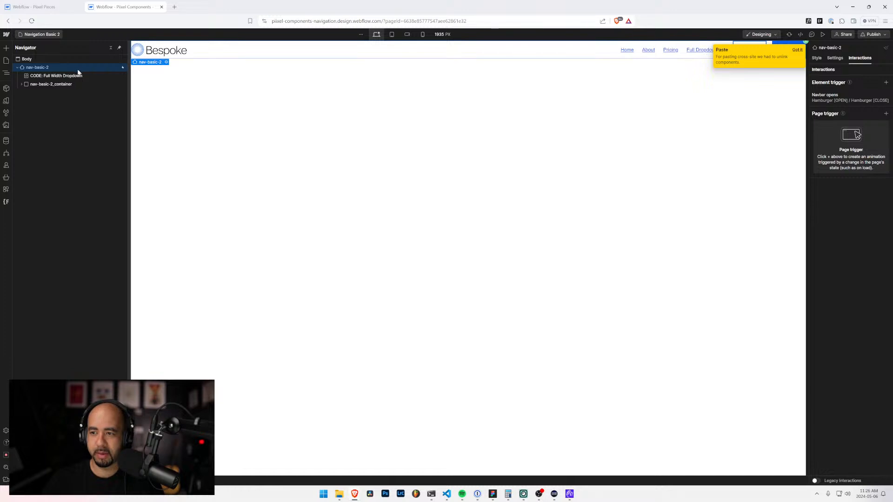
pyautogui.click(850, 95)
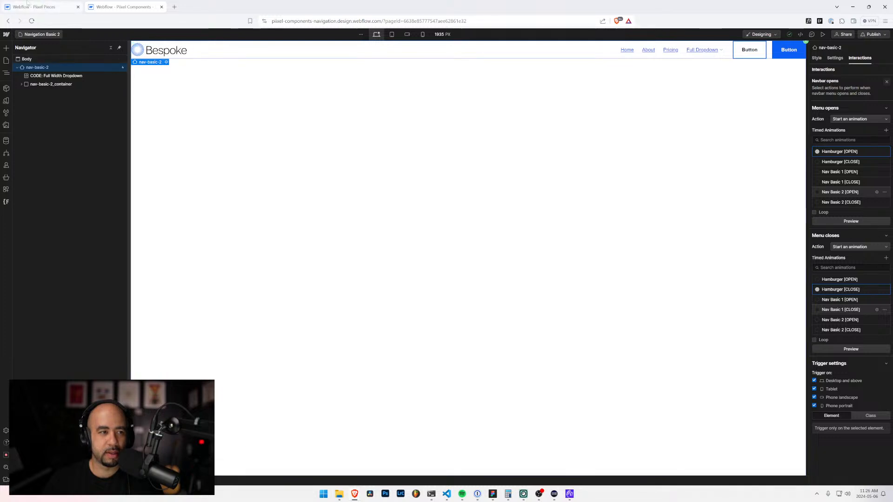
# Step: Start another new page in the navigation site and open the Navigation Custom 1 page in the Piixel Pieces project
pyautogui.click(26, 7)
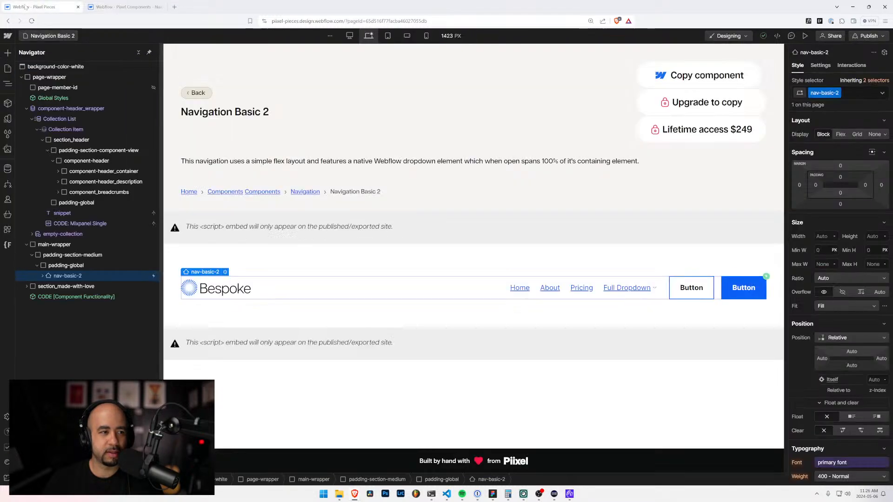
pyautogui.click(108, 7)
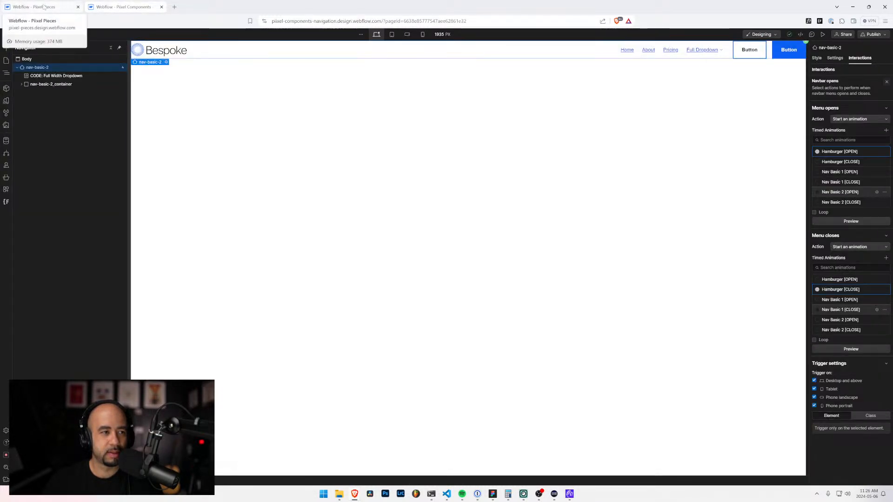
pyautogui.click(41, 34)
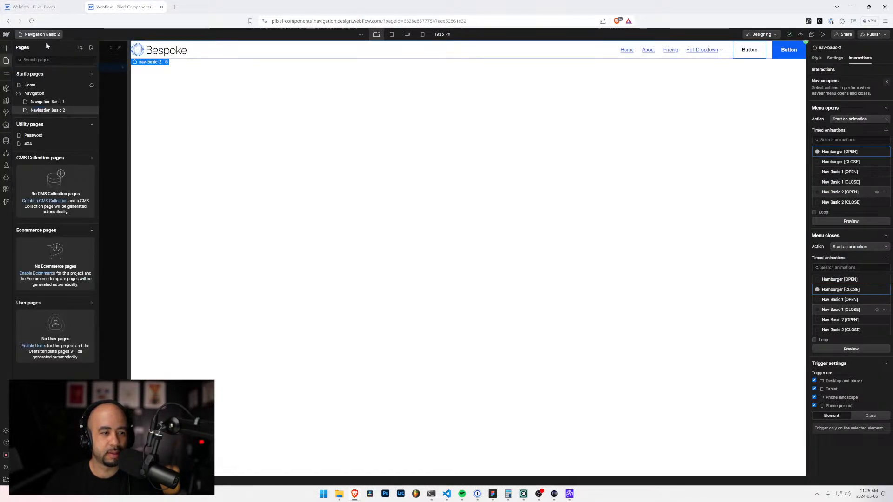
pyautogui.click(92, 48)
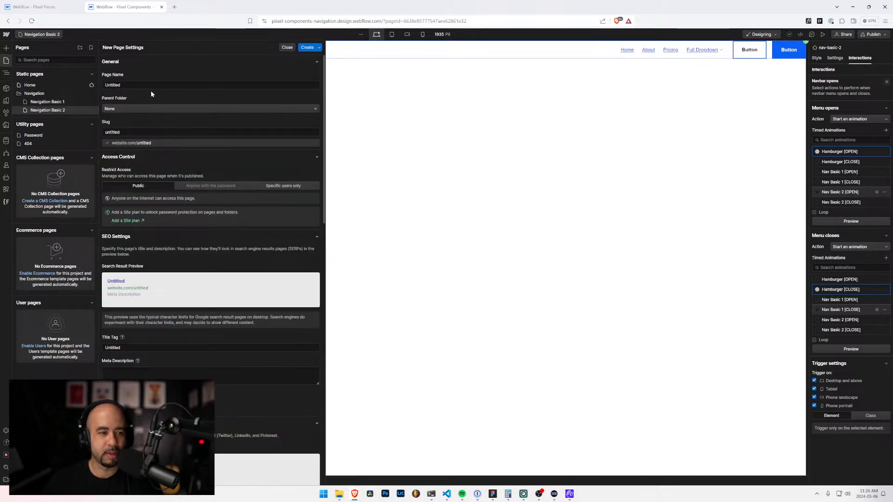
pyautogui.click(41, 7)
pyautogui.click(47, 36)
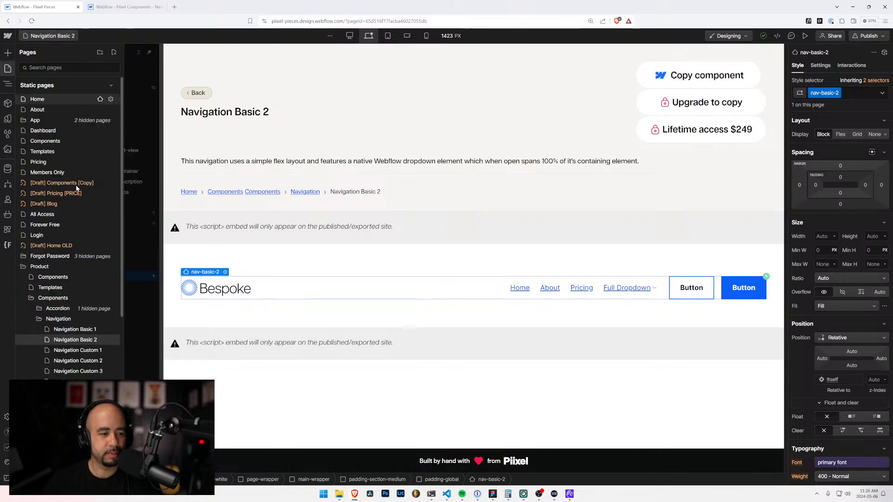
pyautogui.scroll(-3, 115, 344)
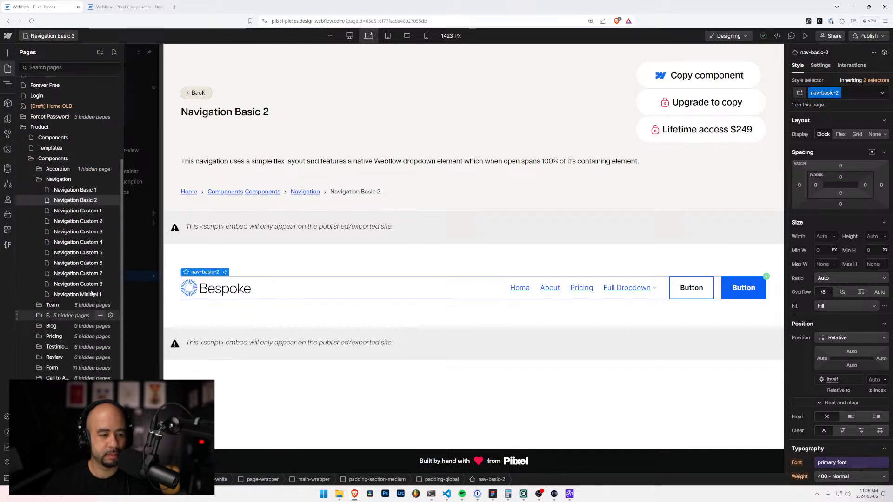
pyautogui.click(97, 212)
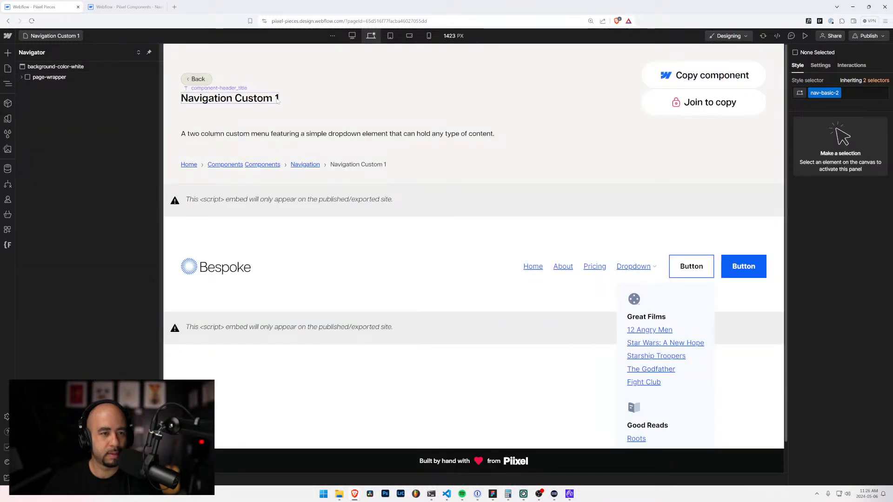
# Step: Copy the Navigation Custom 1 page name from its page settings in the Piixel Pieces project
pyautogui.doubleClick(276, 99)
pyautogui.click(265, 178)
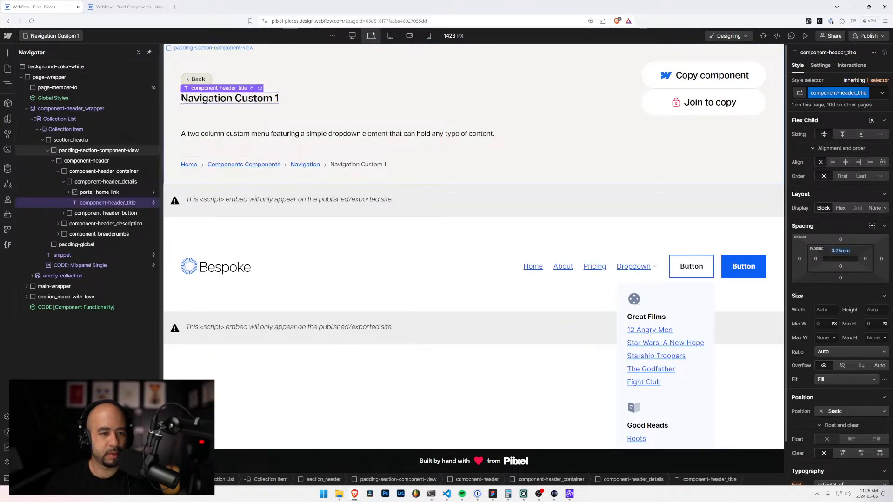
pyautogui.doubleClick(345, 165)
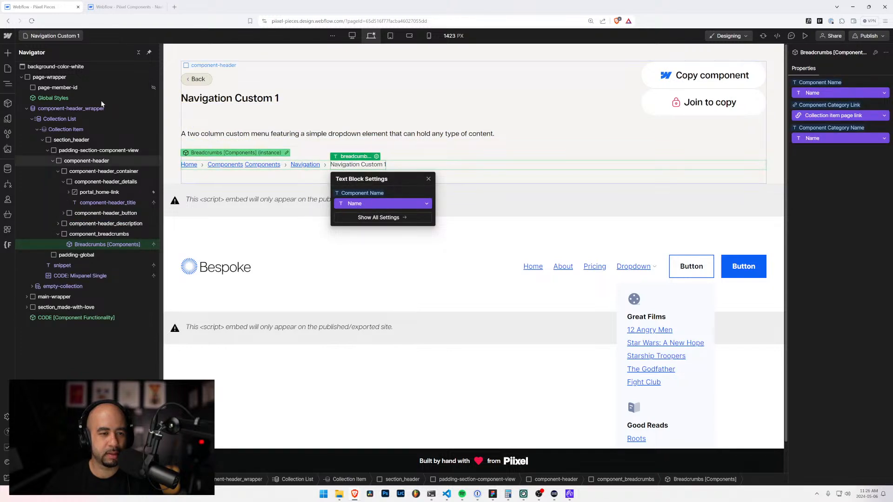
pyautogui.click(65, 37)
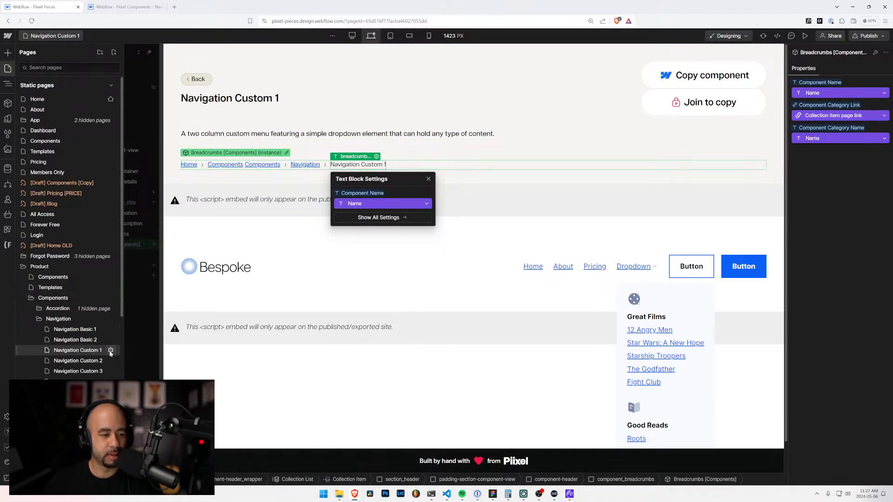
pyautogui.click(110, 350)
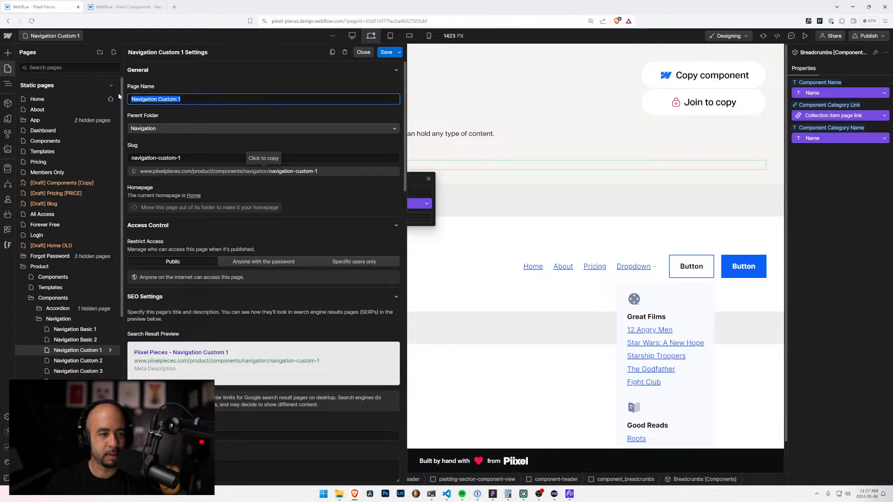
# Step: Name the navigation site's new page Navigation Custom 1 with the copied name and create it
pyautogui.click(125, 6)
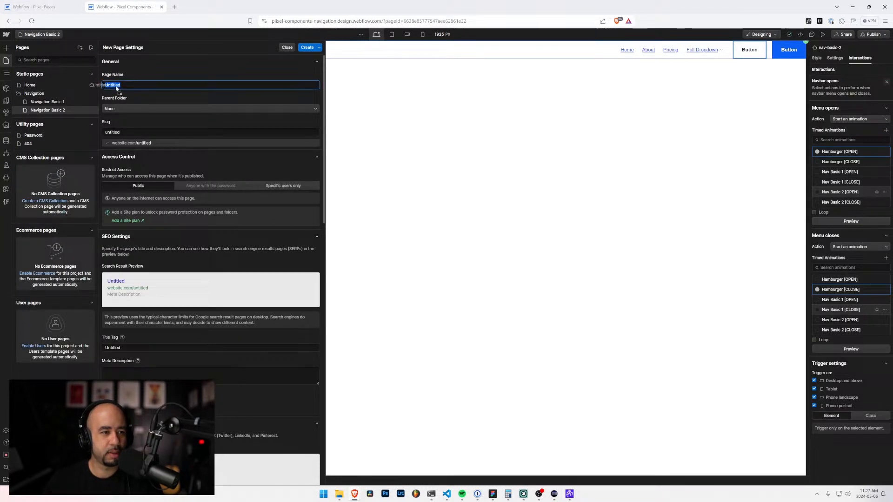
pyautogui.write('Navigation Custom 1')
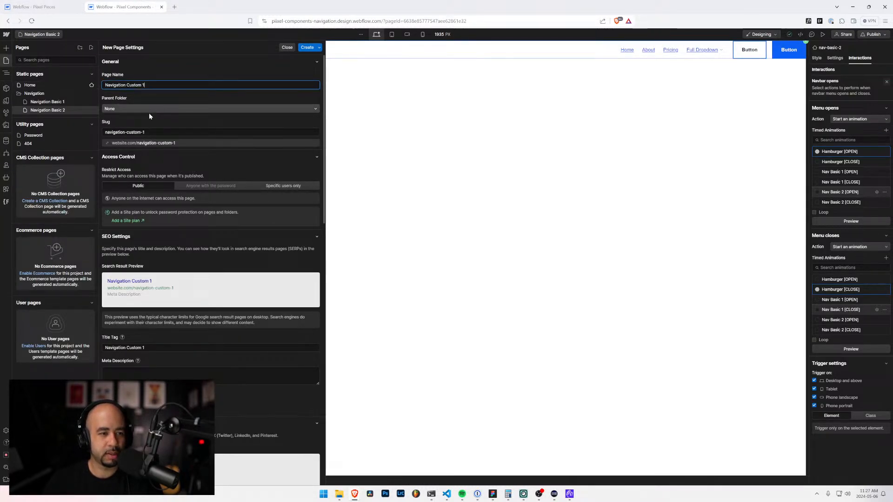
pyautogui.click(308, 48)
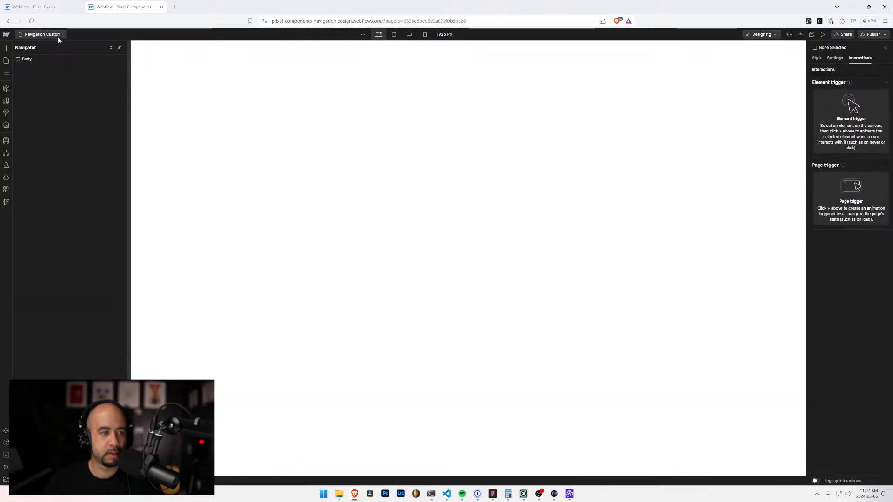
# Step: Move the Navigation Custom 1 page into the Navigation folder and save its page settings
pyautogui.click(58, 37)
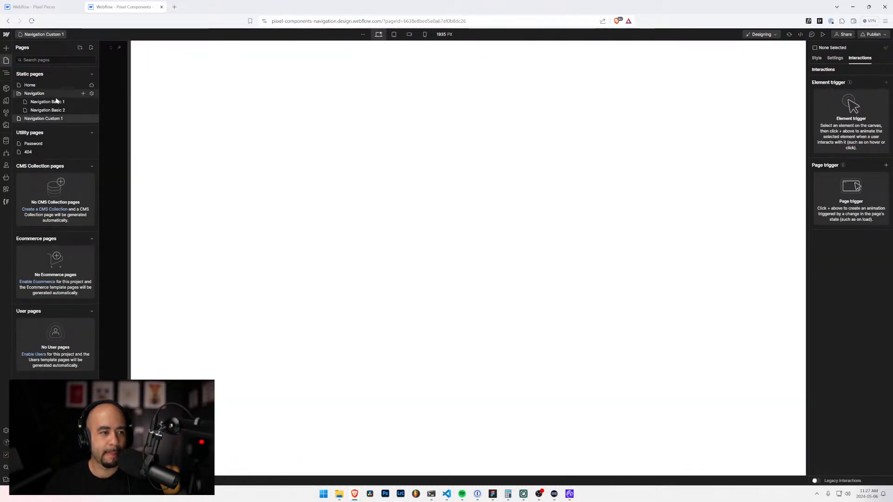
pyautogui.click(91, 119)
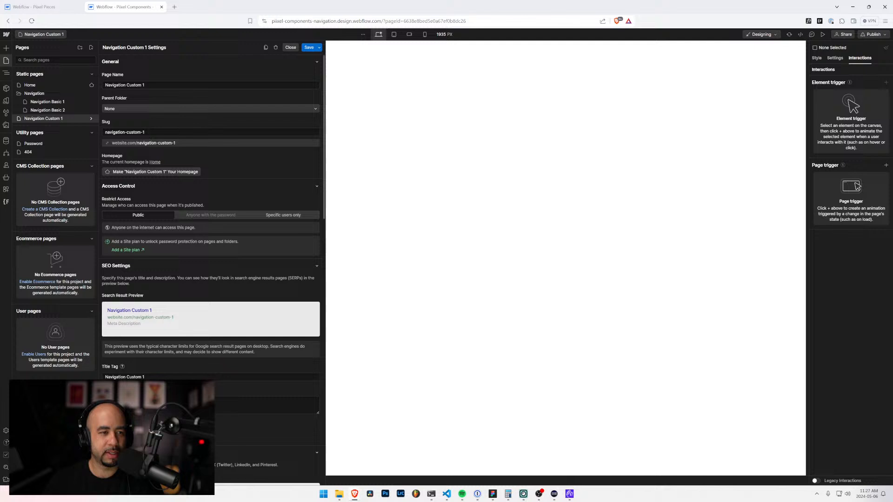
pyautogui.click(137, 111)
pyautogui.click(131, 127)
pyautogui.click(309, 47)
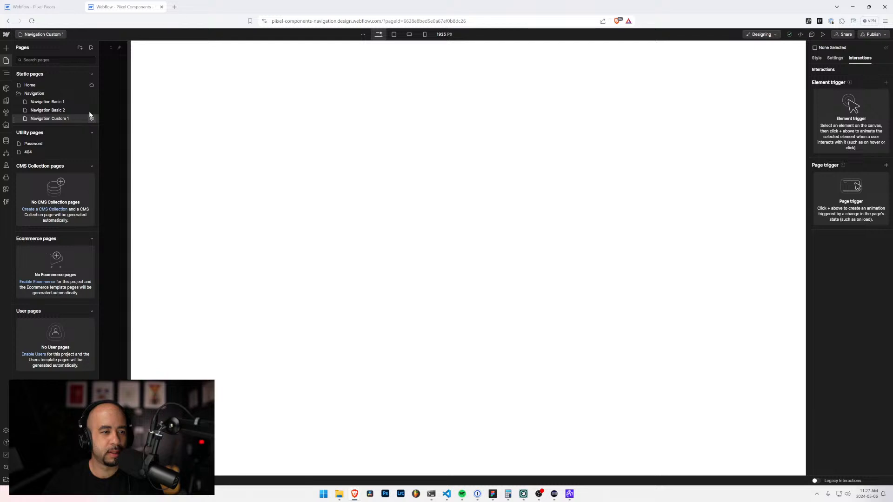
# Step: Create a new page named Navigation Custom 2 with Navigation as its parent folder
pyautogui.click(91, 48)
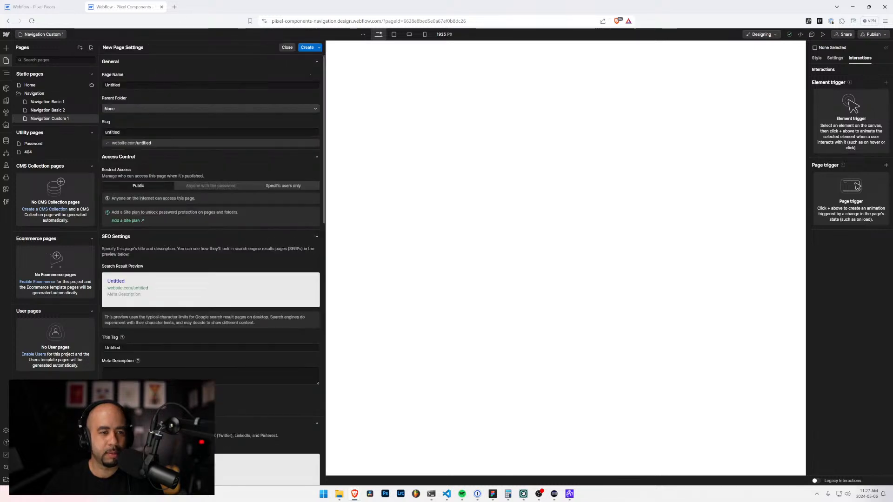
pyautogui.write('Navigation Custom 1')
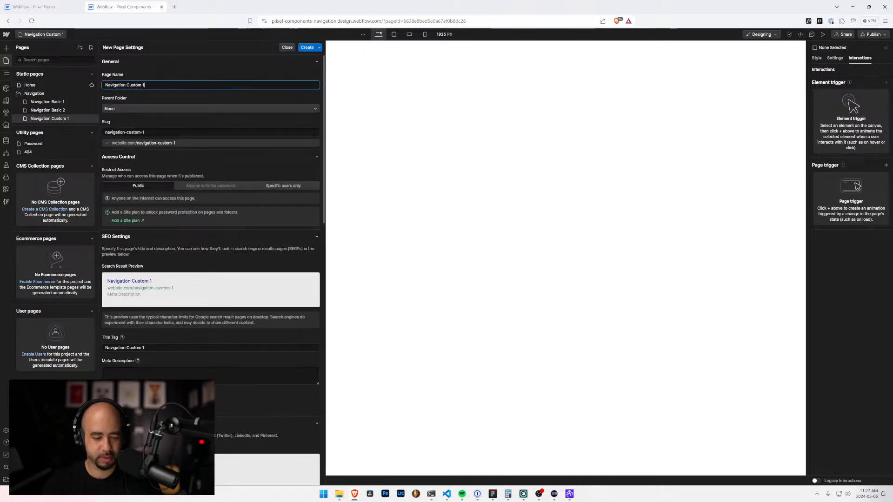
pyautogui.click(148, 110)
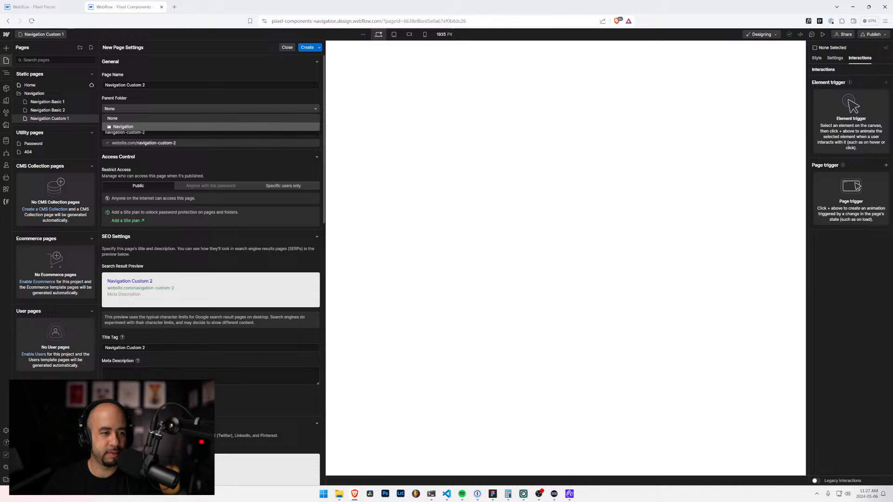
pyautogui.click(139, 125)
pyautogui.click(308, 48)
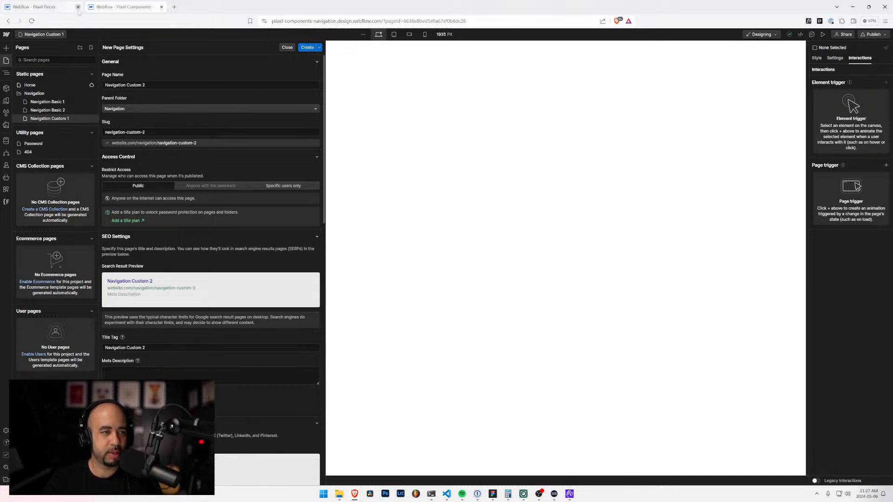
# Step: Check the page list in the Piixel Pieces project and create a Navigation Custom 3 page in the navigation site's Navigation folder
pyautogui.click(55, 8)
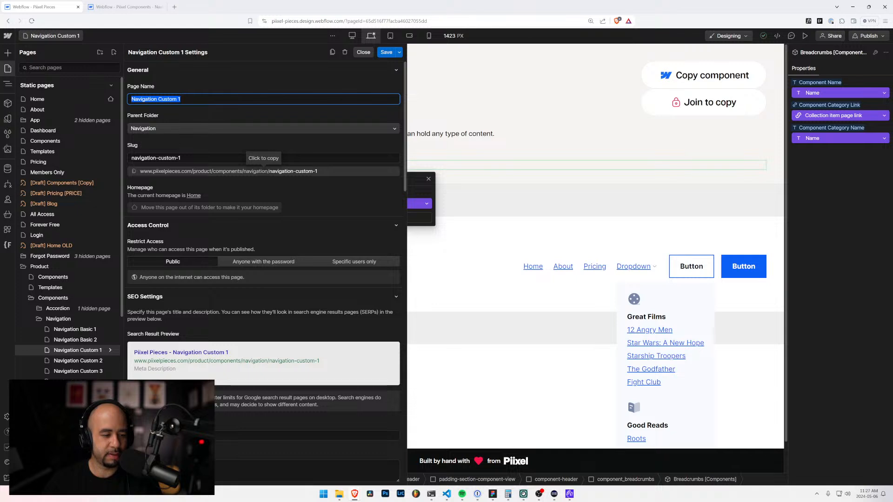
pyautogui.click(120, 7)
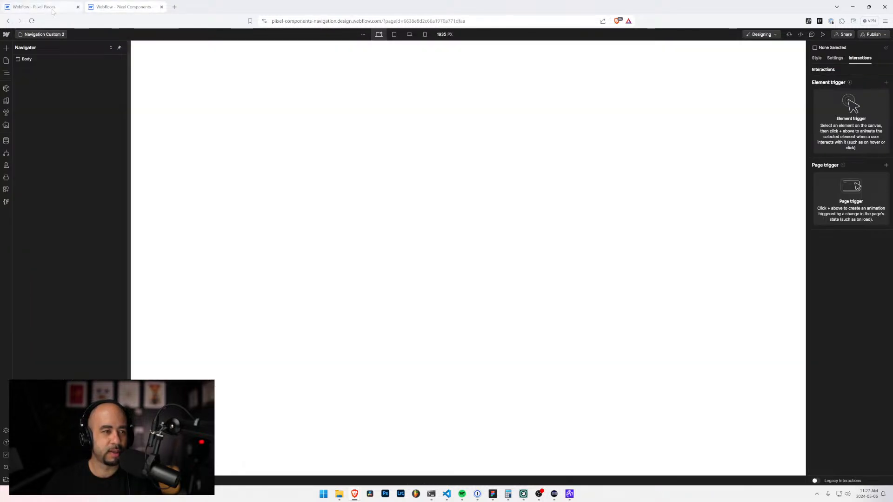
pyautogui.click(43, 34)
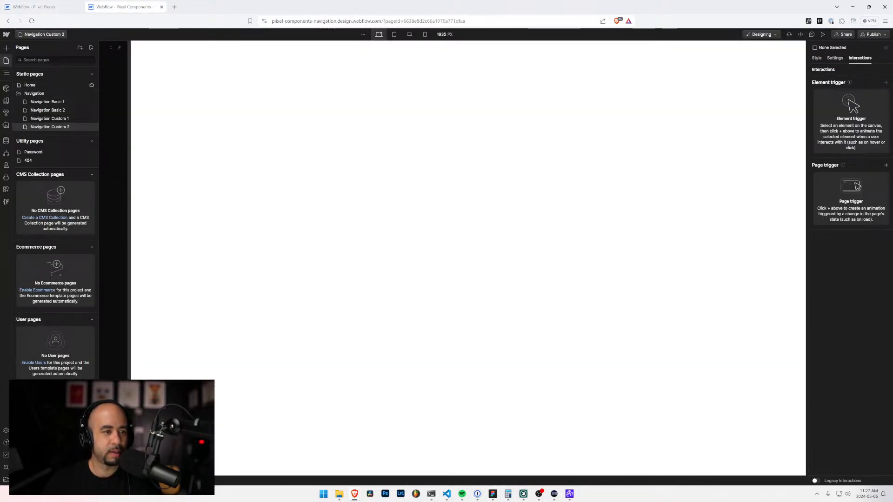
pyautogui.click(92, 48)
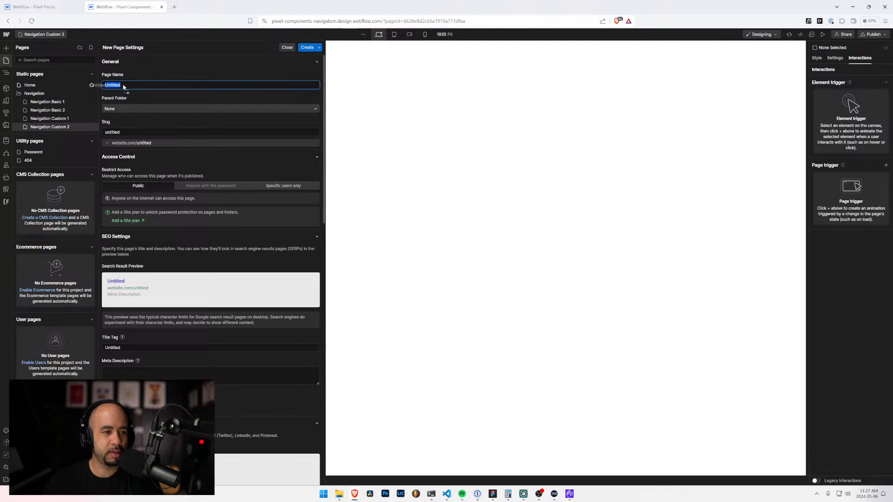
pyautogui.write('Navigation Custom 1')
pyautogui.press('BackSpace')
pyautogui.write('3')
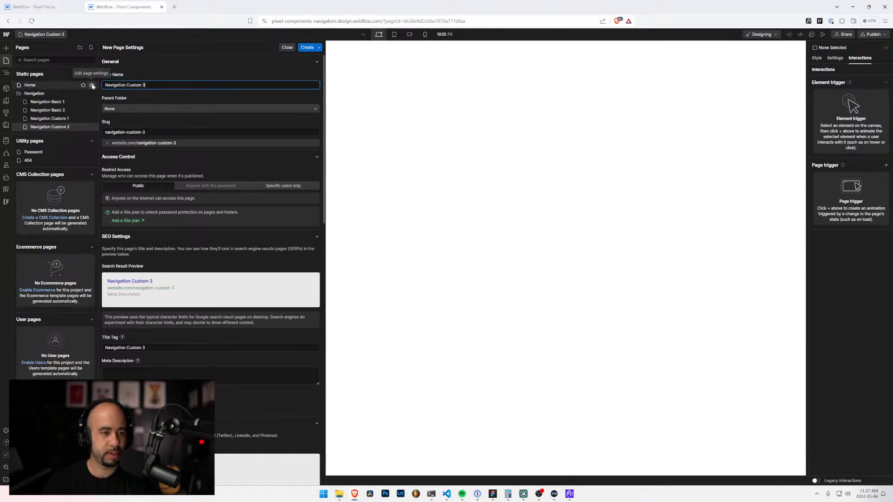
pyautogui.click(130, 109)
pyautogui.click(135, 124)
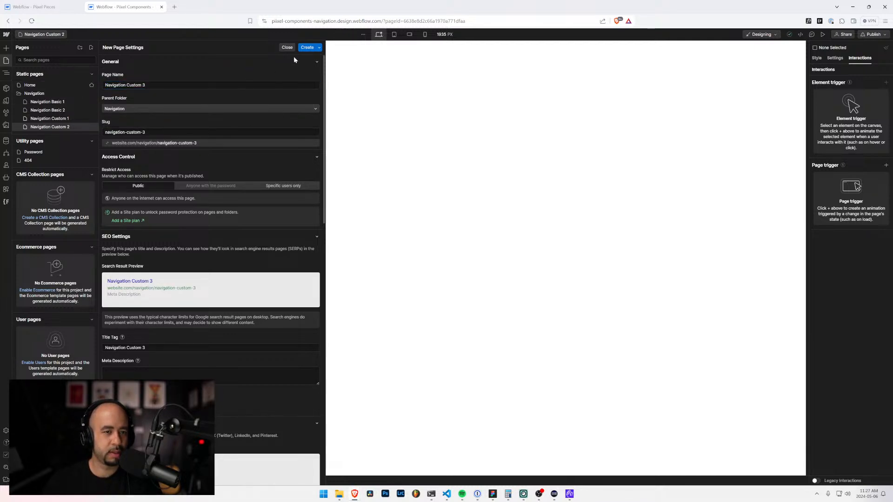
pyautogui.click(307, 47)
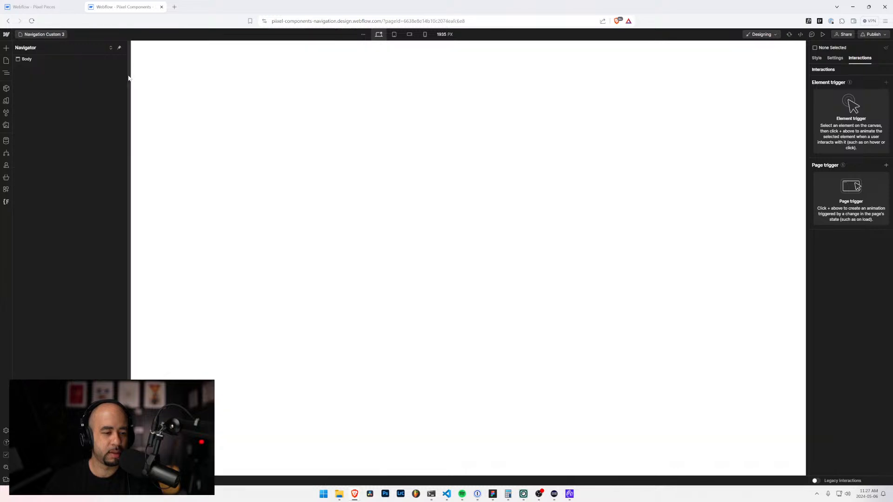
# Step: Create a new page named Navigation Custom 4 without a parent folder
pyautogui.click(44, 35)
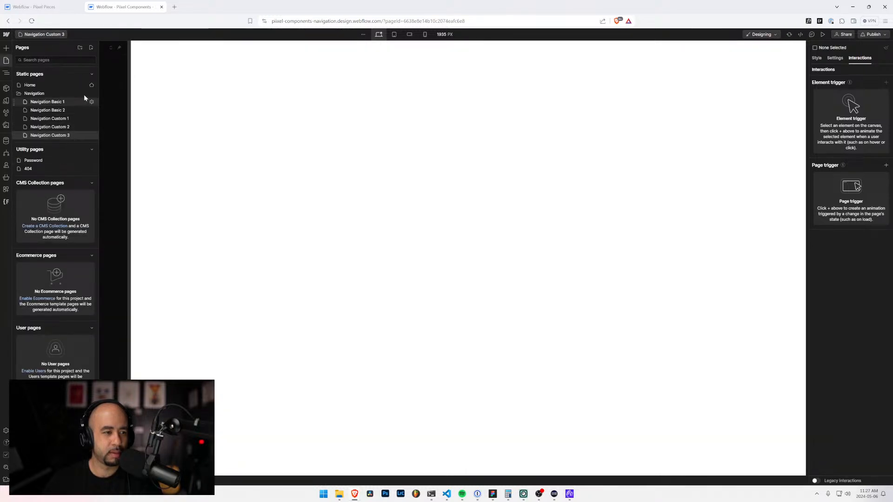
pyautogui.click(90, 48)
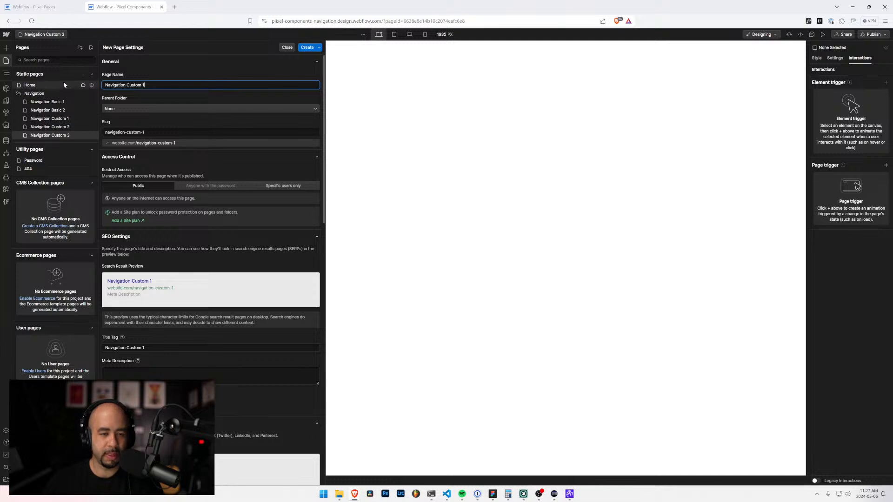
pyautogui.hotkey('ctrl', '+')
pyautogui.hotkey('ctrl', '+')
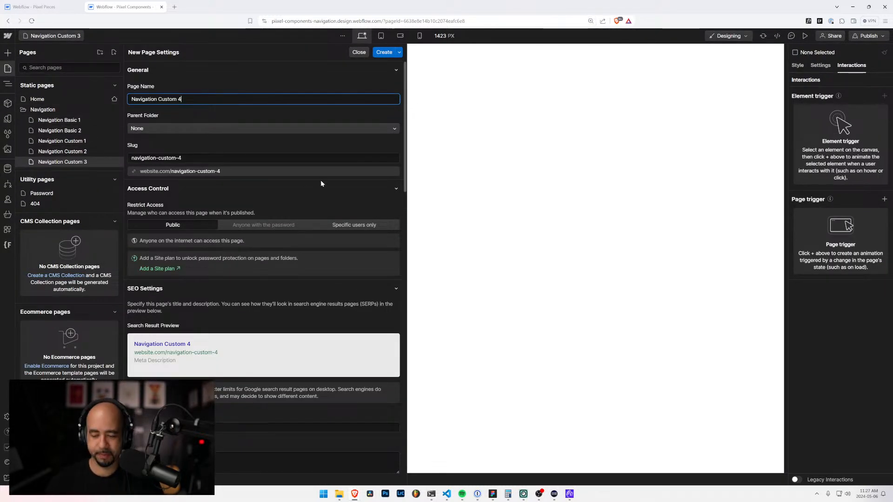
pyautogui.click(385, 52)
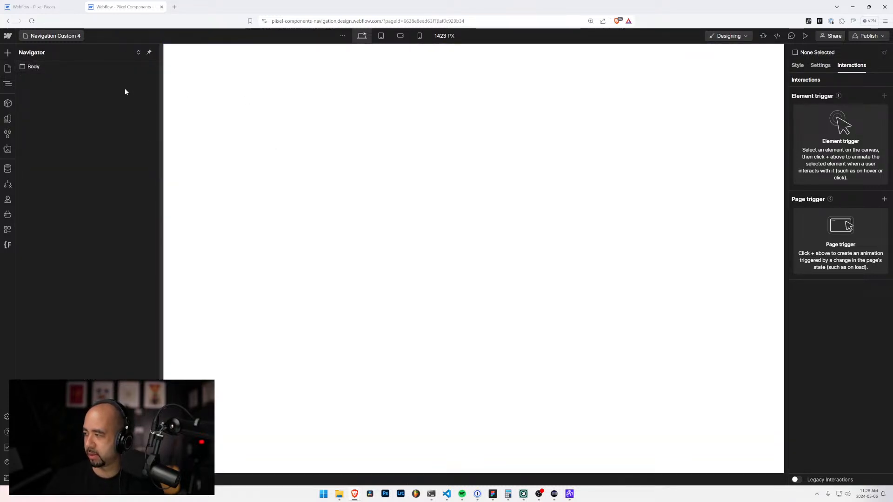
# Step: Set the Navigation Custom 4 page's parent folder to Navigation and save the change
pyautogui.click(60, 36)
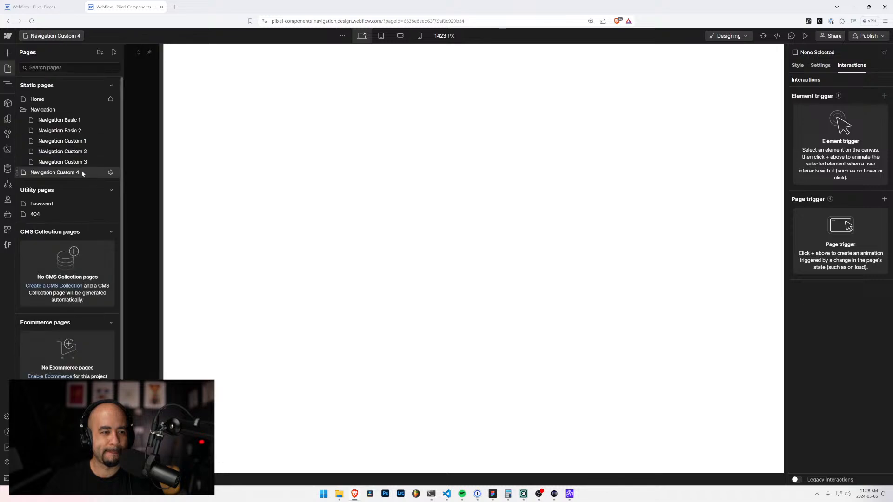
pyautogui.click(112, 173)
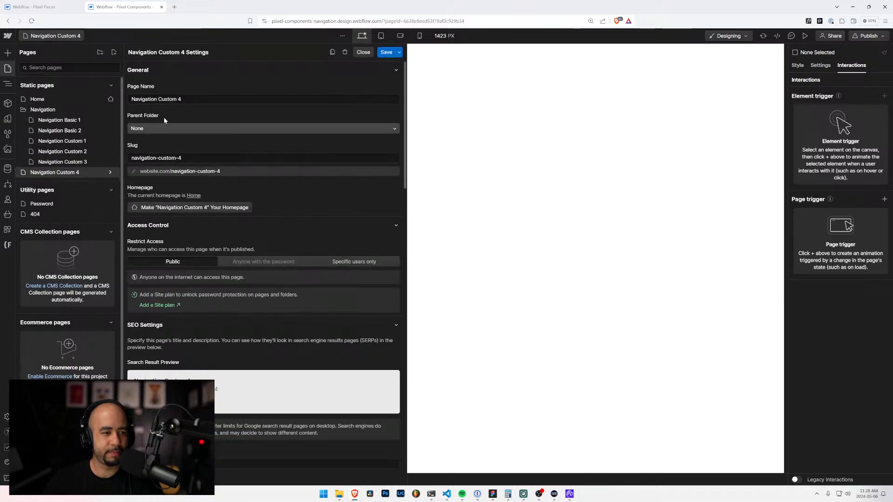
pyautogui.click(164, 128)
pyautogui.click(158, 145)
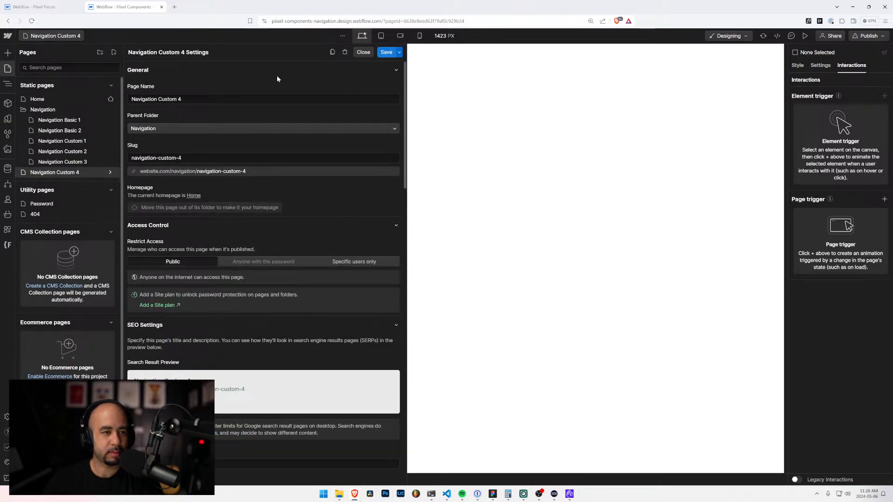
# Step: Create a new page named Navigation Custom 5 with Navigation as its parent folder
pyautogui.click(114, 53)
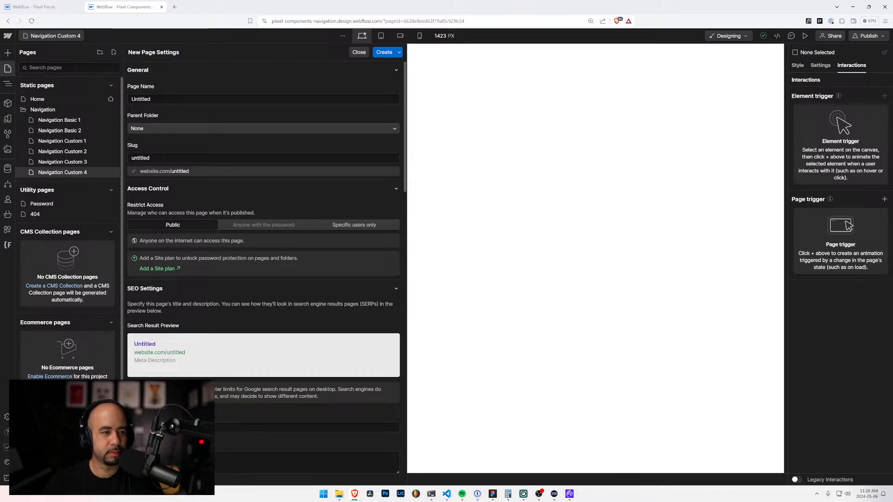
pyautogui.write('Navigation Custom 1')
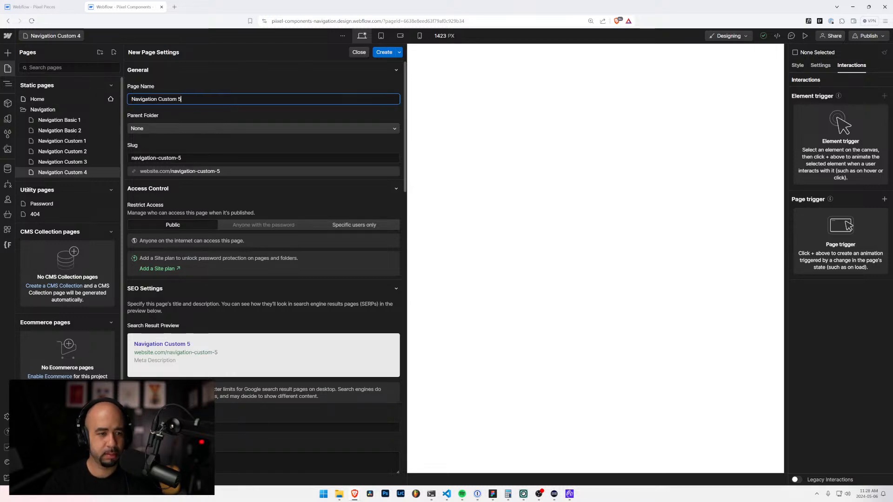
pyautogui.click(189, 127)
pyautogui.click(173, 151)
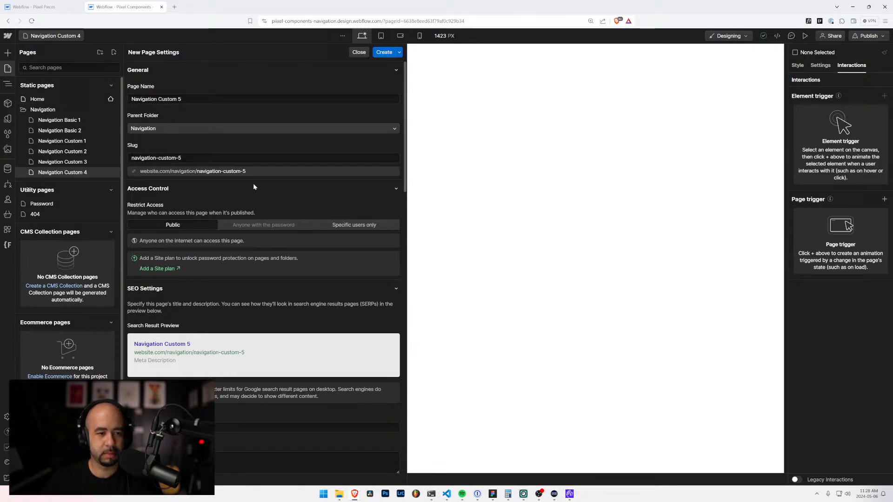
pyautogui.click(377, 53)
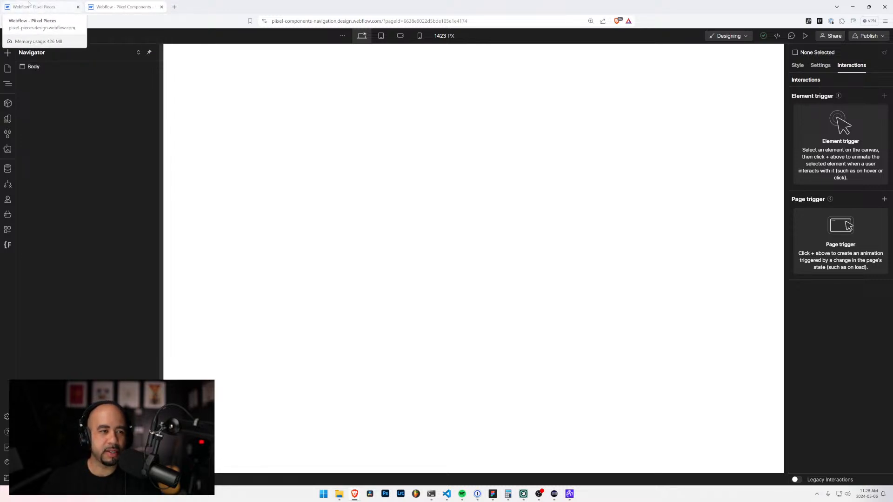
# Step: Glance at the Piixel Pieces project and look over the Finsweet extension's tools in the navigation site
pyautogui.click(38, 6)
pyautogui.click(120, 6)
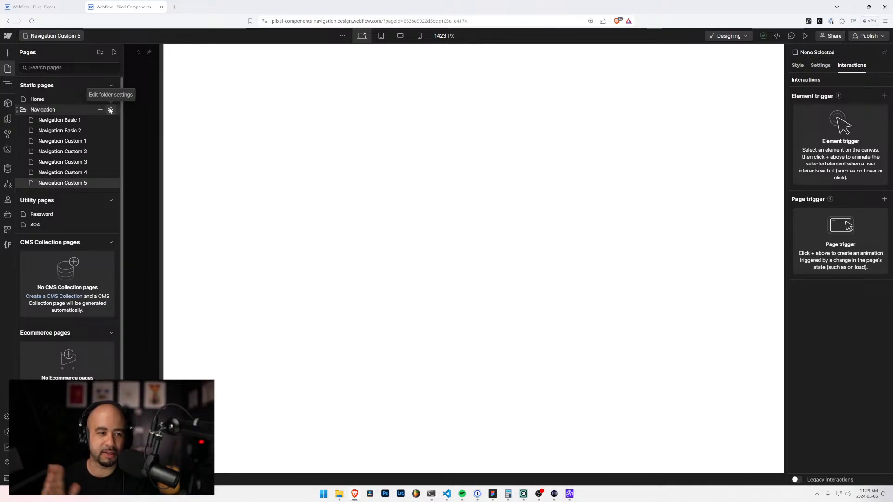
pyautogui.click(8, 245)
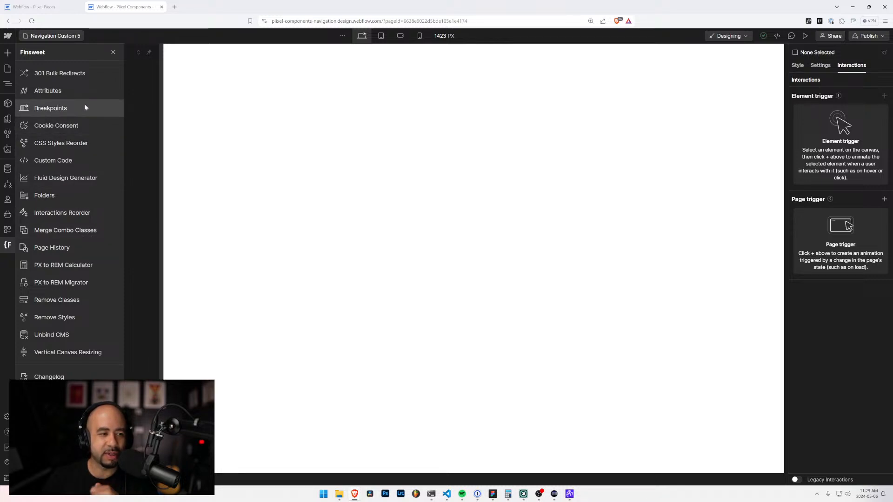
pyautogui.click(113, 52)
# Step: Create a new page named Navigation Custom 6 without a parent folder
pyautogui.click(74, 36)
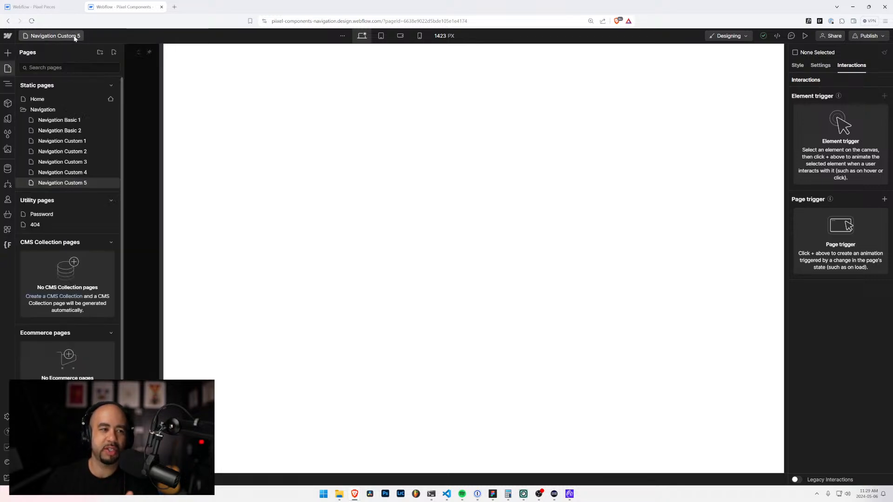
pyautogui.click(113, 52)
pyautogui.write('Navigation Custom 1')
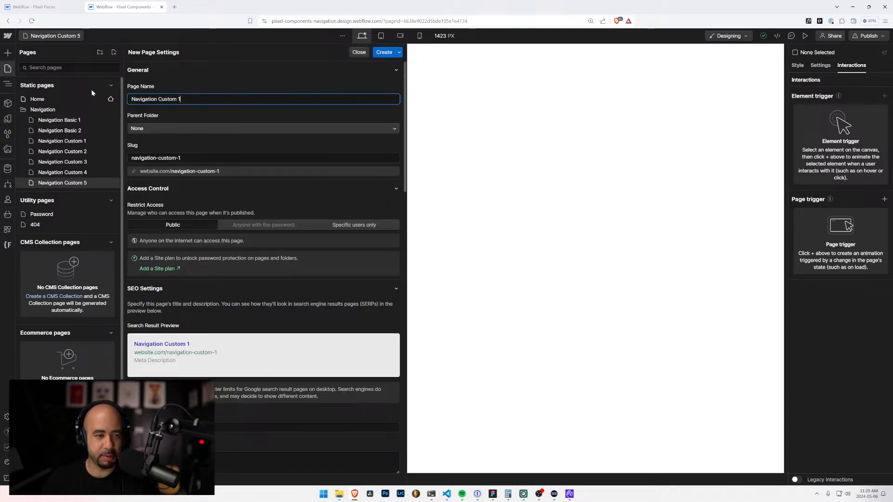
pyautogui.press('BackSpace')
pyautogui.write('6')
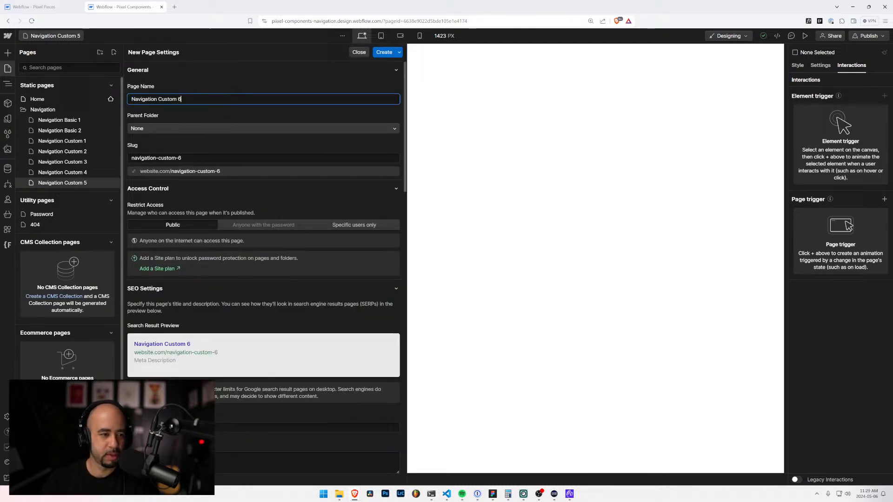
pyautogui.click(385, 52)
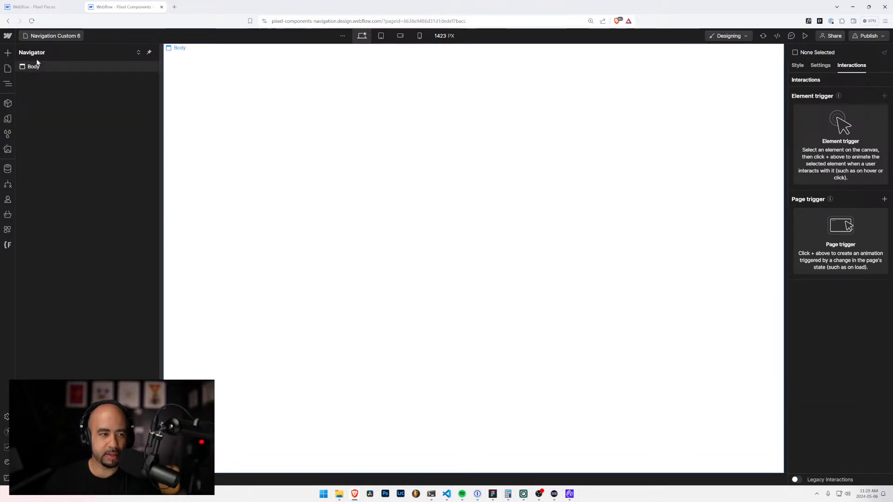
# Step: Create a new page named Navigation Custom 7 with Navigation as its parent folder
pyautogui.click(51, 36)
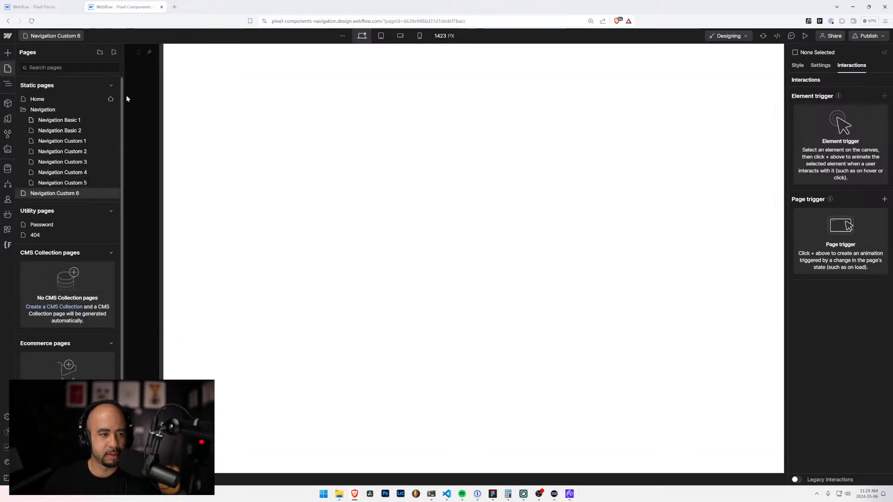
pyautogui.click(114, 53)
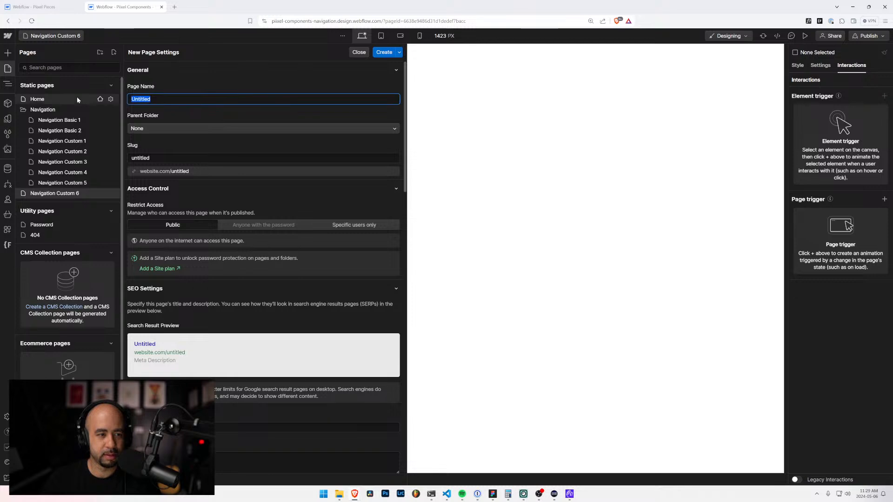
pyautogui.write('Navigation Custom 7')
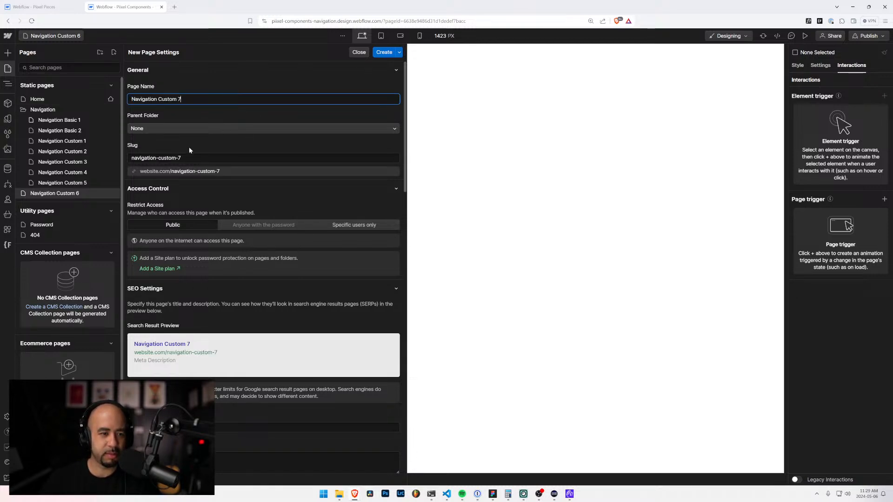
pyautogui.click(181, 129)
pyautogui.click(153, 149)
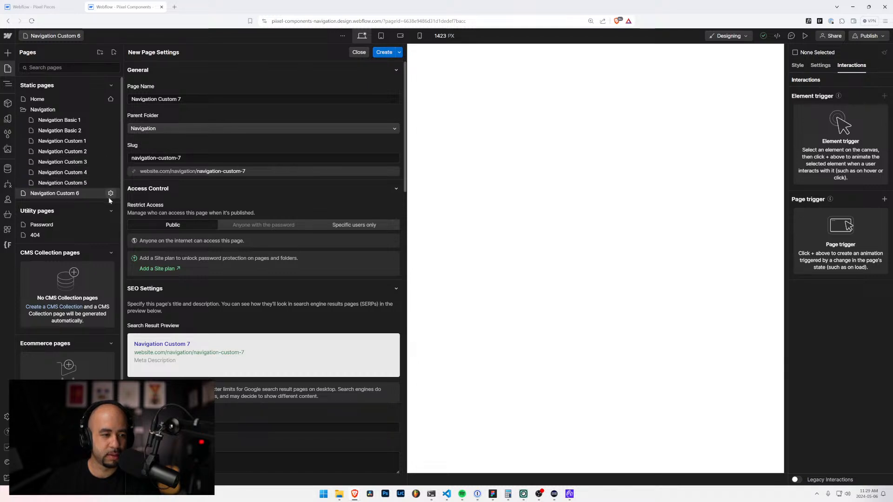
pyautogui.click(97, 171)
# Step: Set the Navigation Custom 6 page's parent folder to Navigation and reorder it above Navigation Custom 7
pyautogui.click(73, 37)
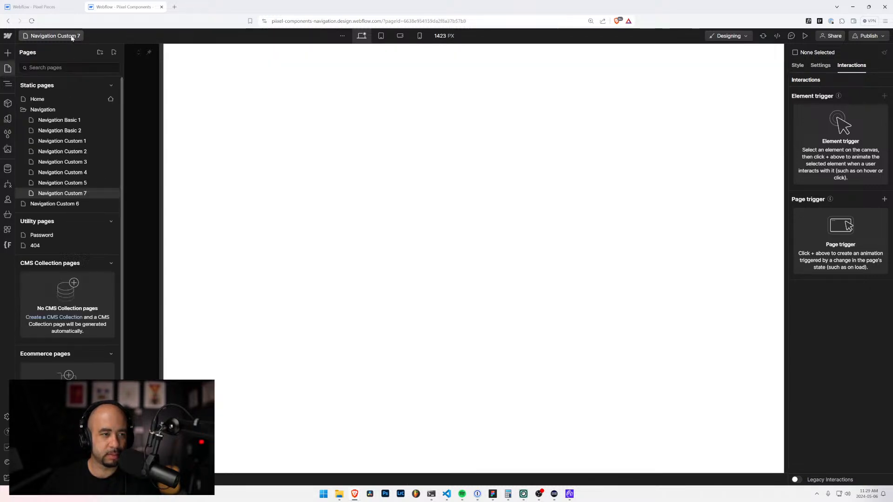
pyautogui.click(110, 204)
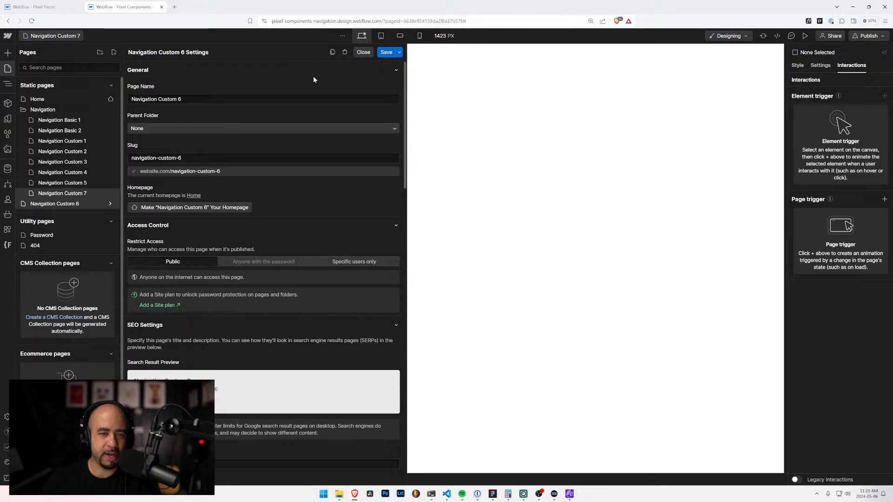
pyautogui.click(185, 99)
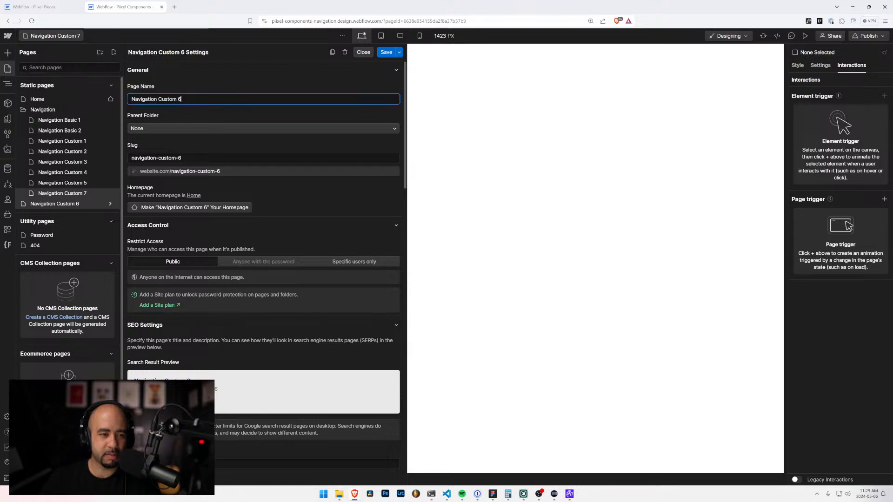
pyautogui.click(261, 129)
pyautogui.click(149, 151)
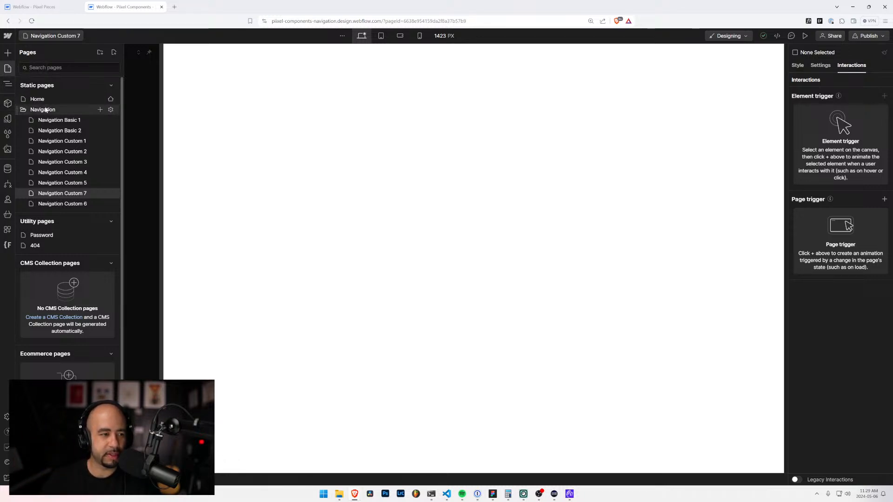
pyautogui.moveTo(16, 206); pyautogui.dragTo(18, 188)
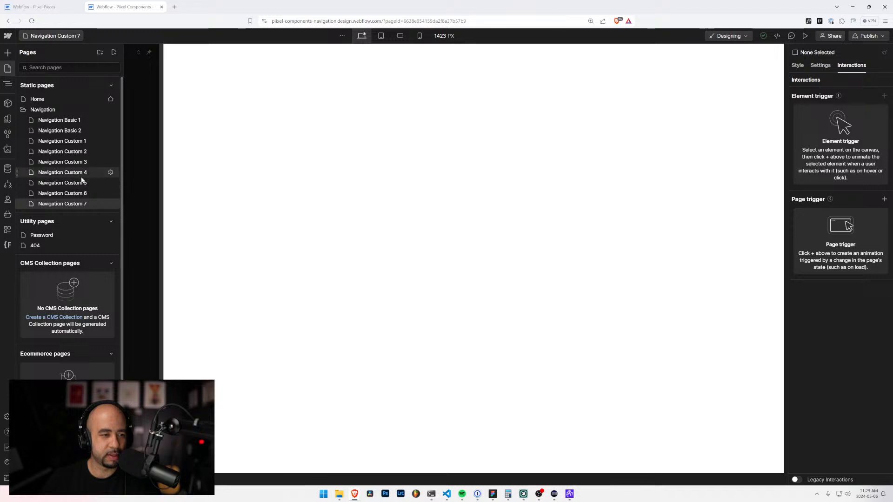
# Step: Create a new page named Navigation Custom 8 without a parent folder
pyautogui.click(113, 52)
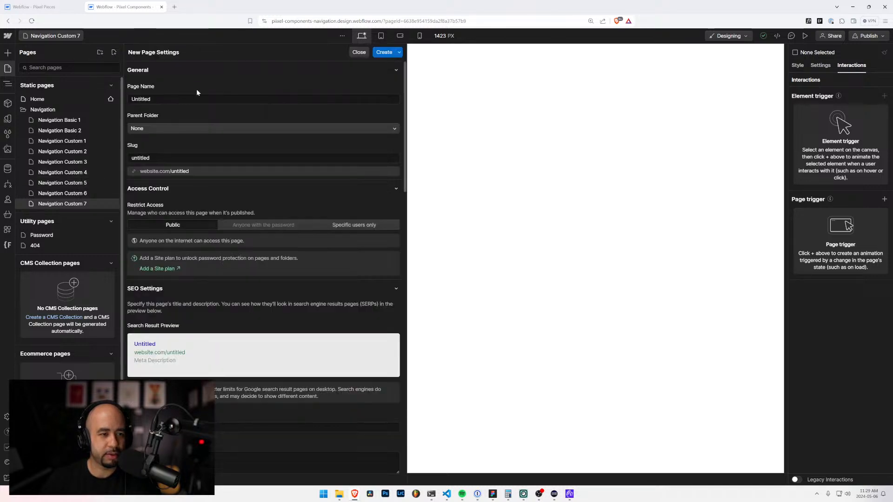
pyautogui.write('Navigation Custom 7')
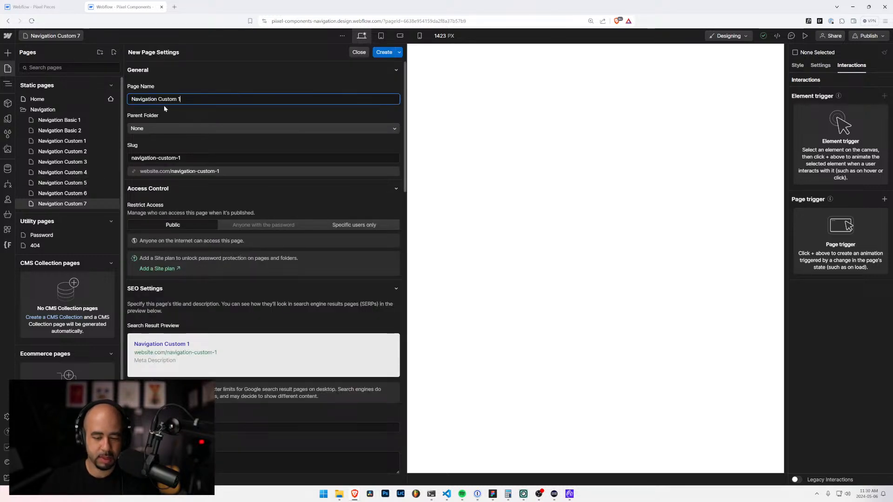
pyautogui.press('BackSpace')
pyautogui.write('8')
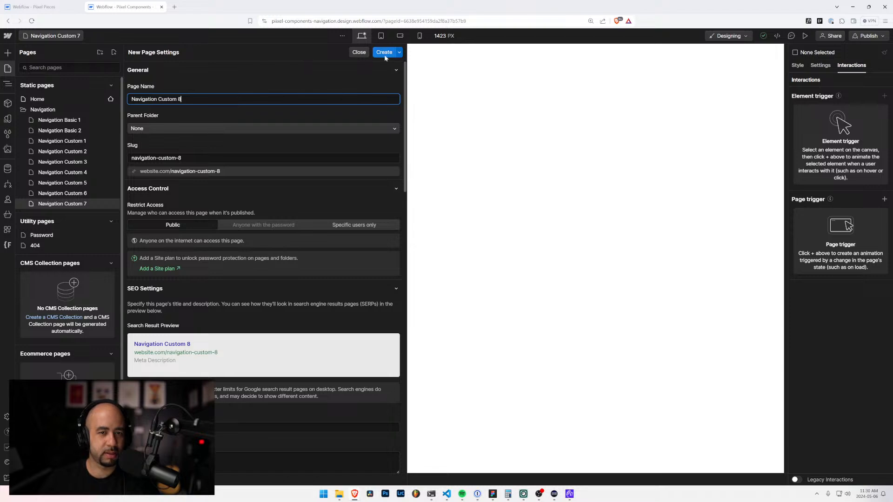
pyautogui.press('Return')
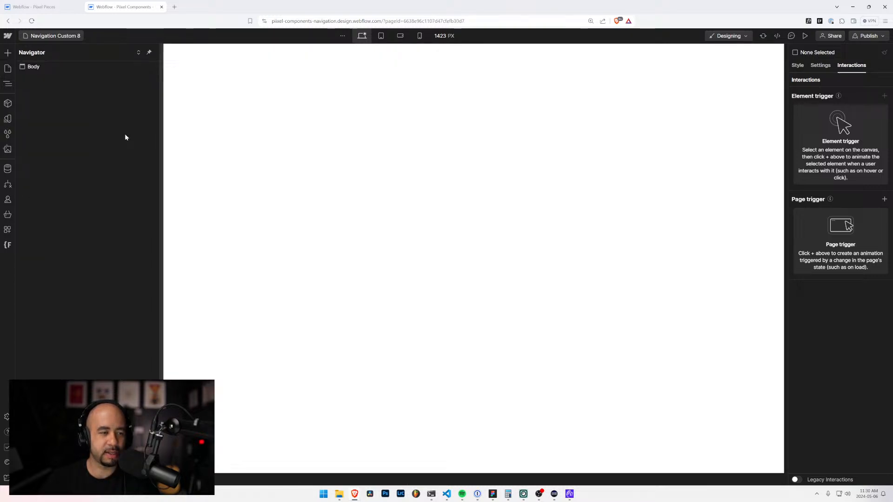
# Step: Set the Navigation Custom 8 page's parent folder to Navigation and save the change
pyautogui.click(72, 35)
pyautogui.click(112, 215)
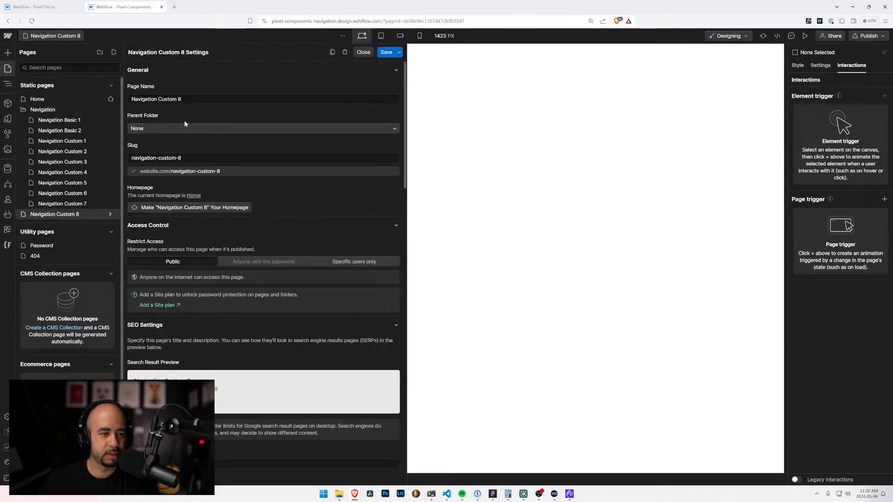
pyautogui.click(183, 125)
pyautogui.click(175, 149)
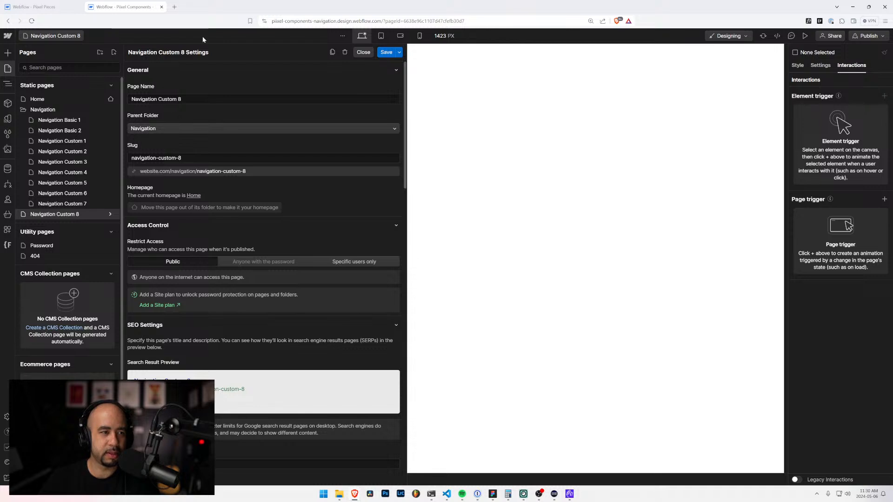
# Step: Switch to the Piixel Pieces project, open the Navigation Minimal 1 page's settings and copy its page name
pyautogui.click(47, 6)
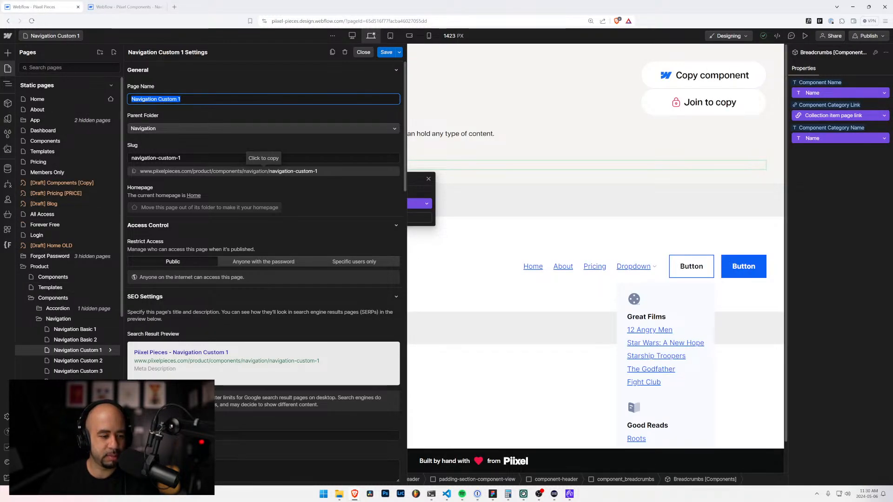
pyautogui.write('Navigation Minimal 1')
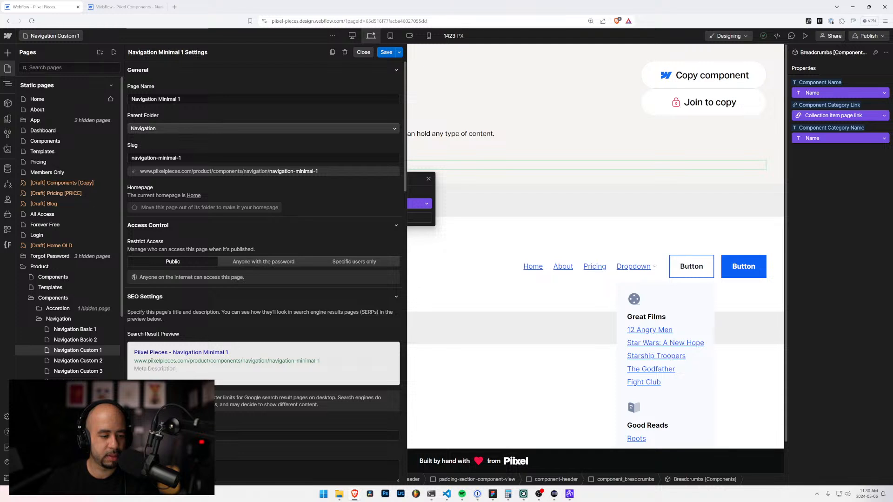
pyautogui.moveTo(190, 99); pyautogui.dragTo(103, 93)
pyautogui.hotkey('ctrl', 'c')
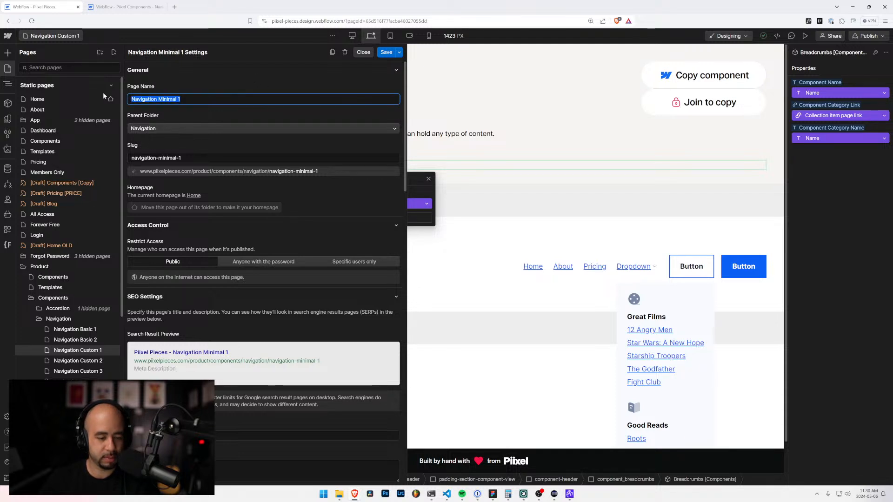
# Step: In the navigation components project, create a new page named Navigation Minimal 1 with Navigation as its parent folder
pyautogui.click(119, 7)
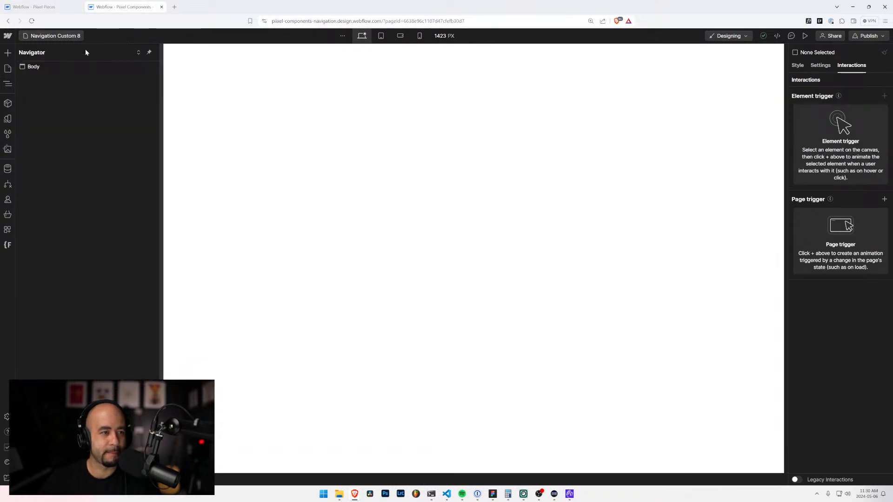
pyautogui.click(51, 37)
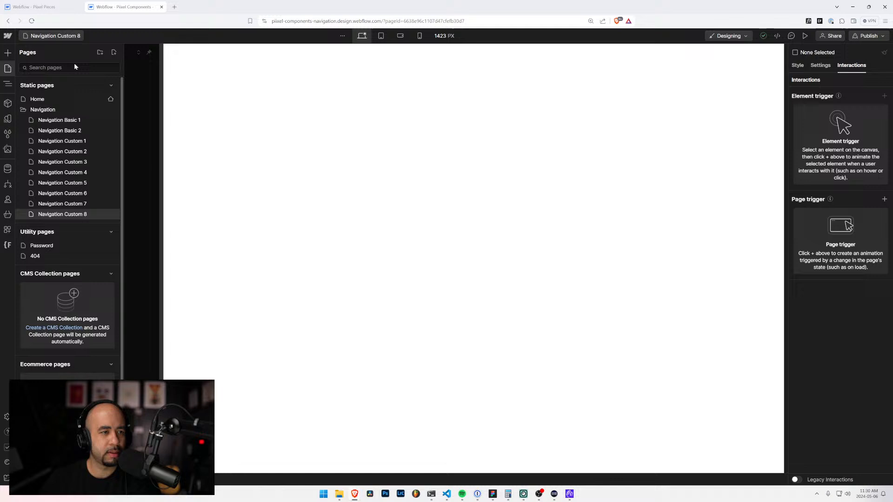
pyautogui.click(114, 53)
pyautogui.hotkey('ctrl', 'v')
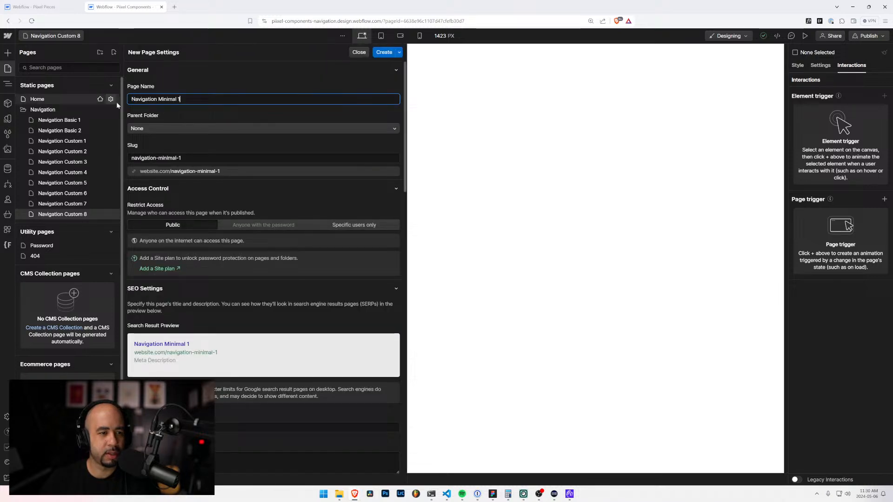
pyautogui.click(155, 128)
pyautogui.click(154, 152)
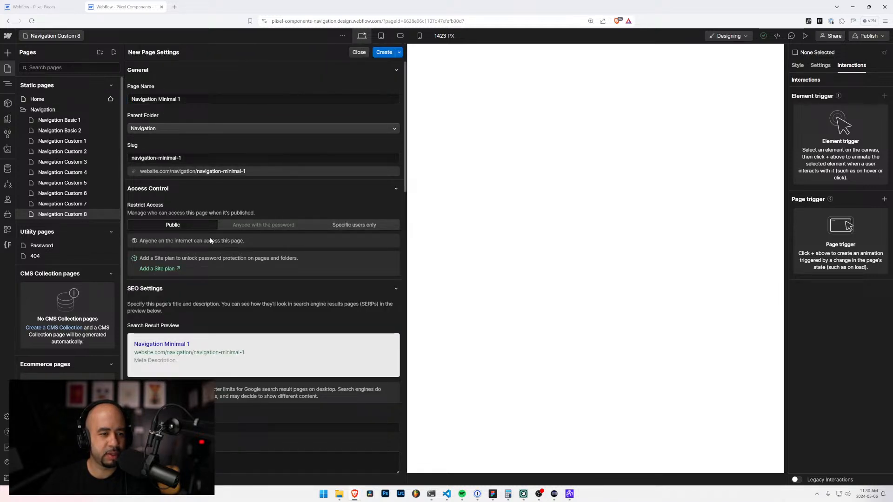
pyautogui.click(384, 53)
# Step: In the Piixel Pieces project, close the page settings and copy the nav-custom-1 element from the Navigation Custom 1 page
pyautogui.click(51, 6)
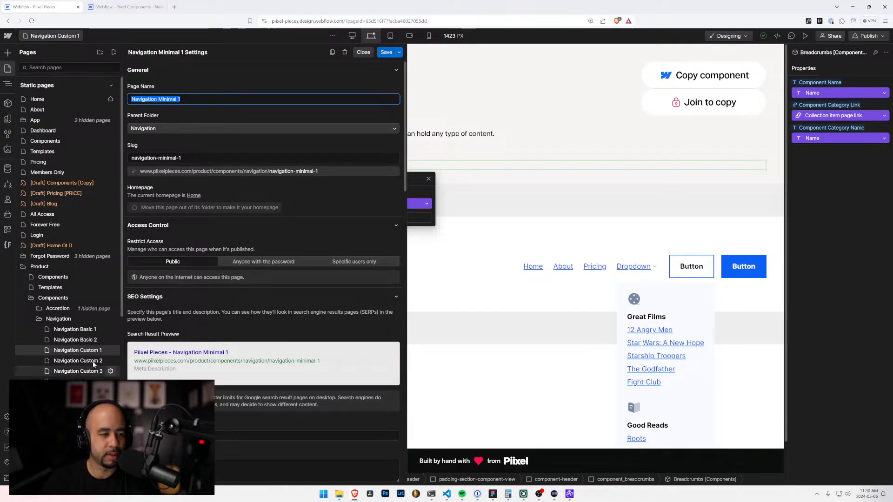
pyautogui.click(110, 392)
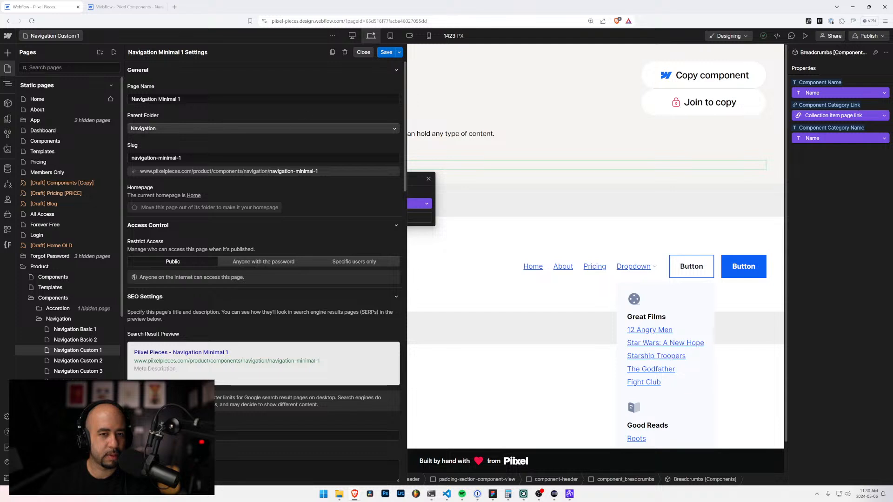
pyautogui.click(363, 52)
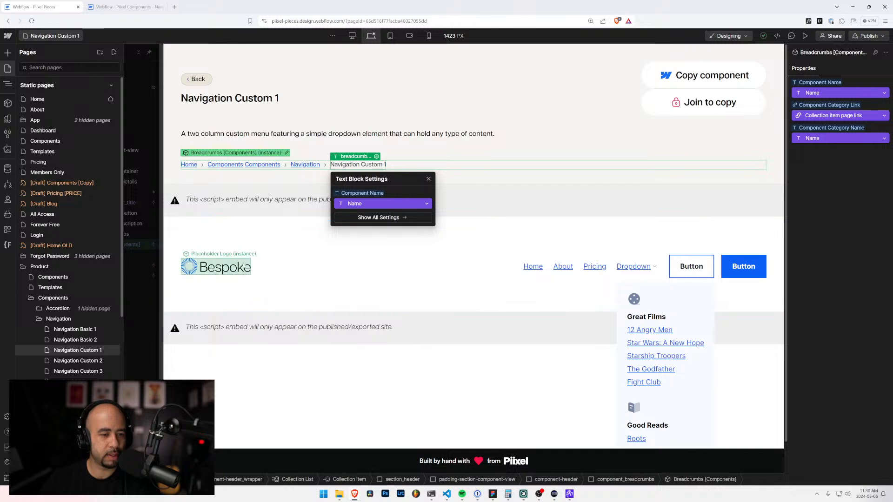
pyautogui.click(229, 264)
pyautogui.click(295, 257)
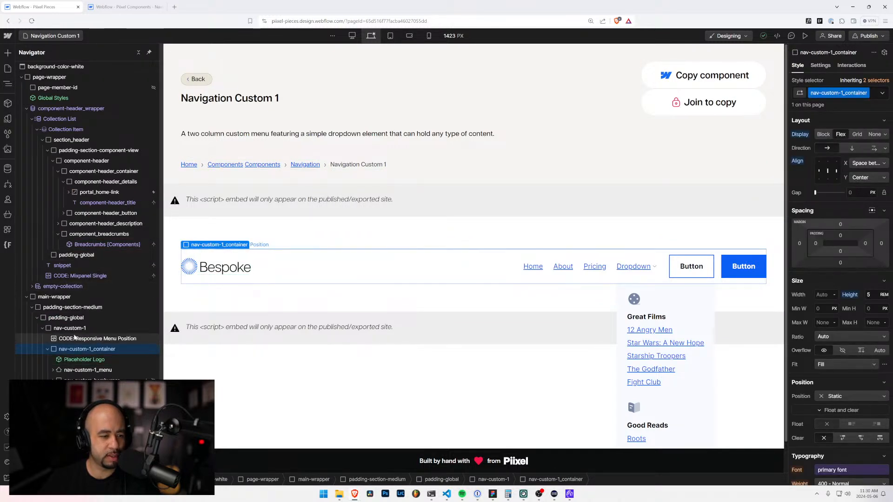
pyautogui.click(86, 328)
pyautogui.click(42, 328)
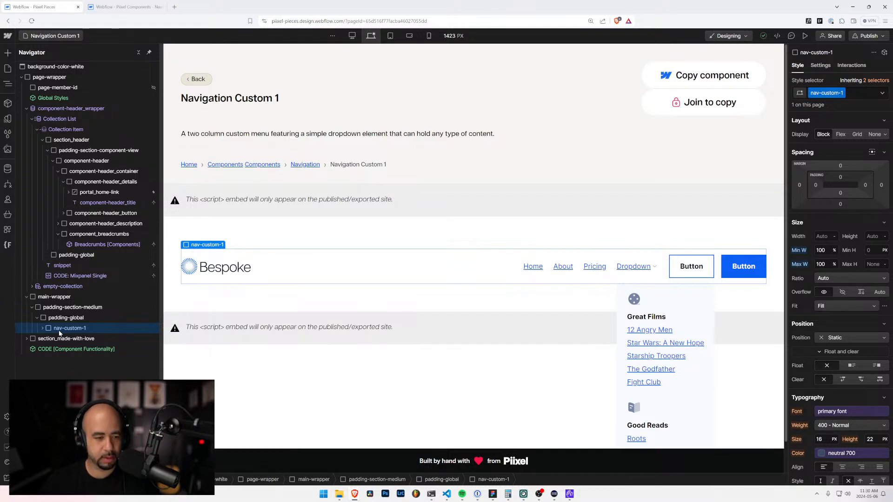
# Step: Paste nav-custom-1 into the Body of the Navigation Custom 1 page in the navigation components project and dismiss the paste notice
pyautogui.hotkey('ctrl', 'Tab')
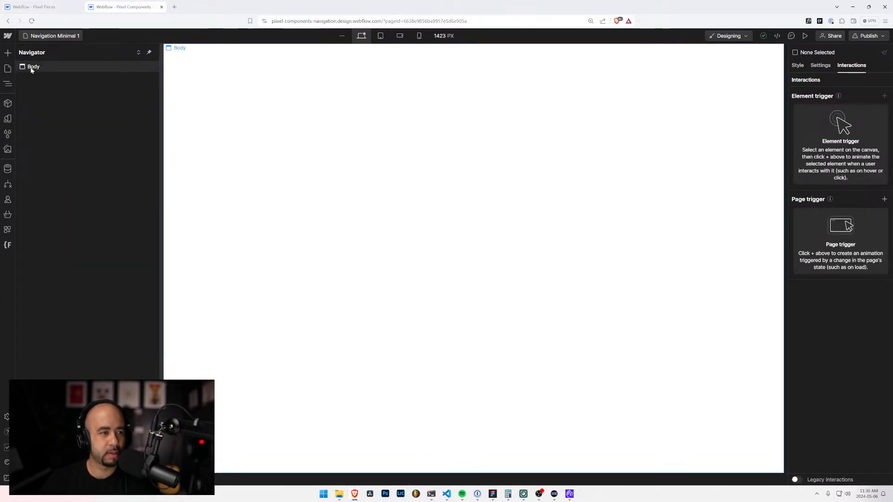
pyautogui.click(31, 68)
pyautogui.click(42, 38)
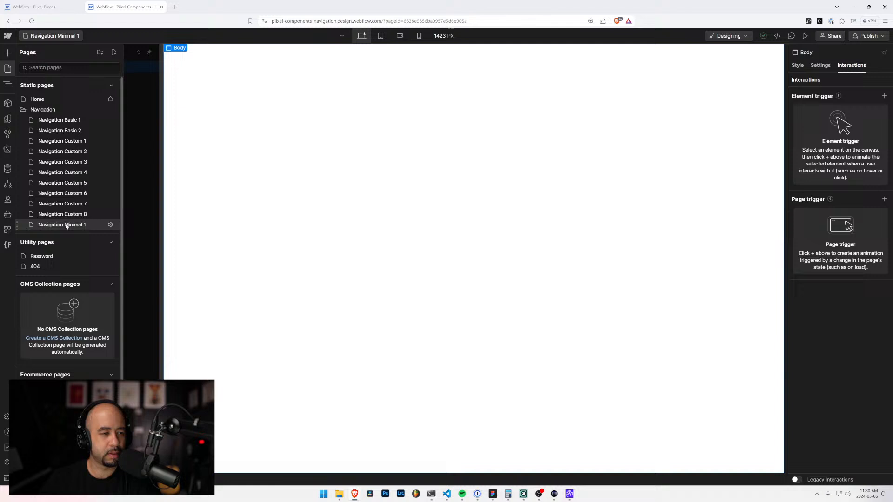
pyautogui.click(66, 142)
pyautogui.click(30, 68)
pyautogui.hotkey('ctrl', 'v')
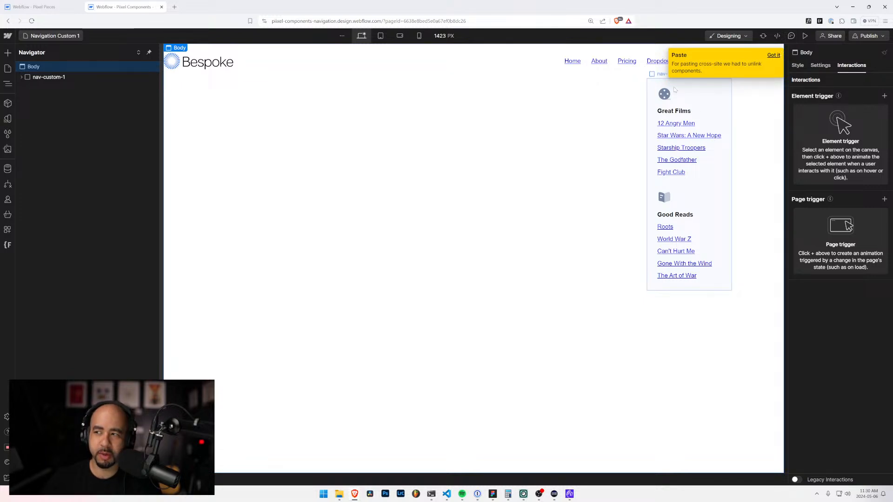
pyautogui.click(773, 55)
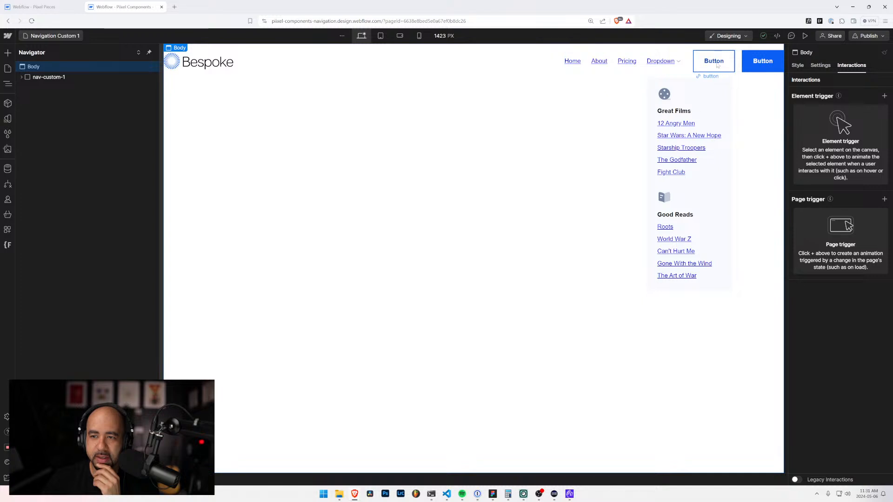
# Step: Examine the style settings of the pasted nav-custom-1_container on the Navigation Custom 1 page
pyautogui.click(323, 68)
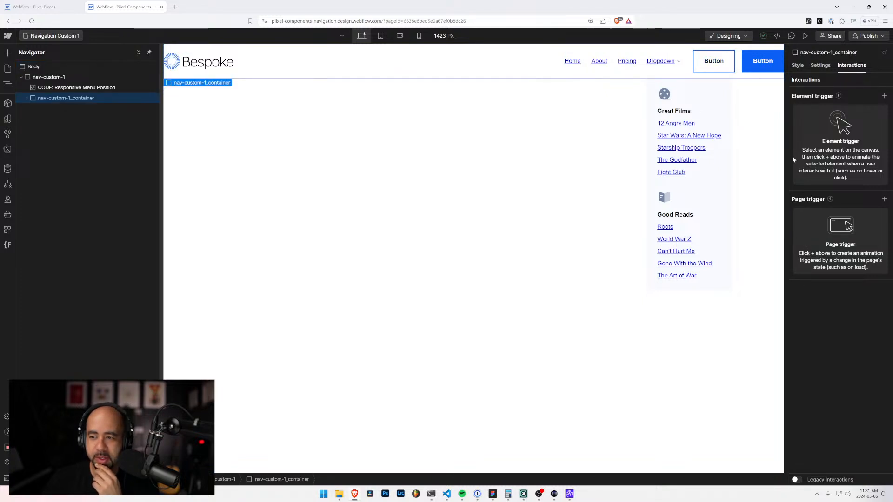
pyautogui.click(798, 66)
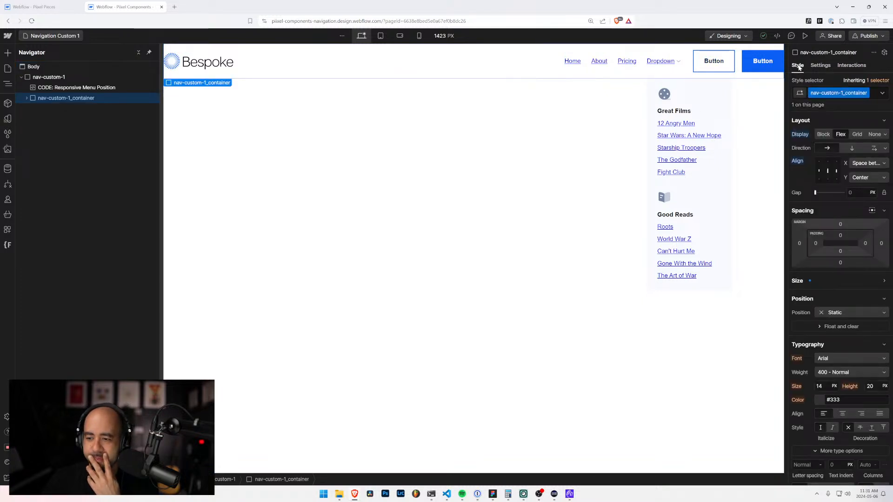
pyautogui.click(7, 69)
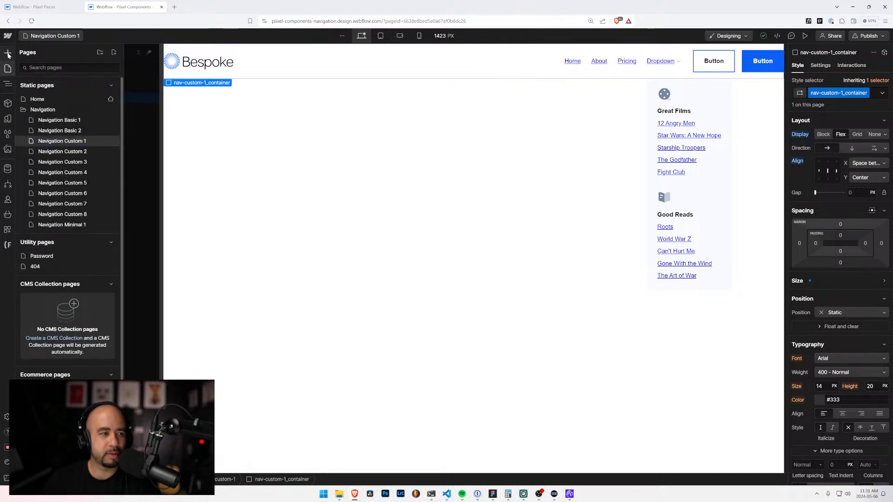
pyautogui.click(8, 55)
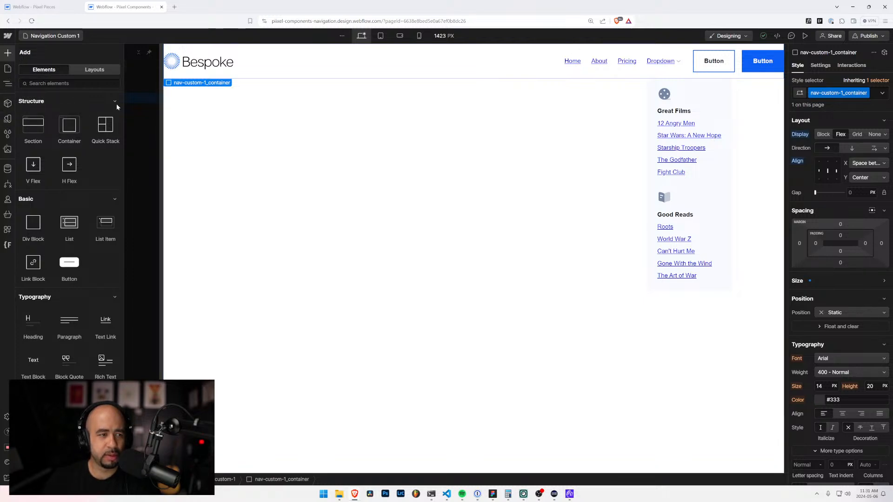
pyautogui.click(6, 83)
# Step: Select the Body, target its Body (All Pages) tag and look through the available typography fonts
pyautogui.click(35, 68)
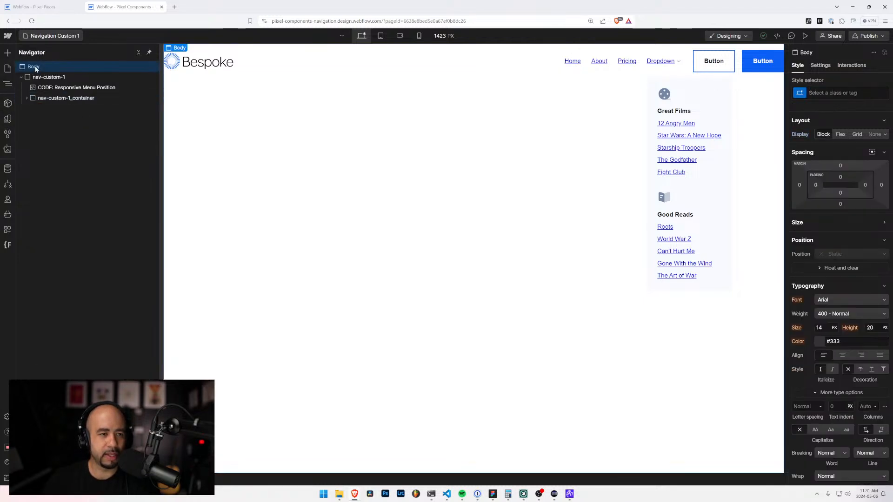
pyautogui.click(803, 93)
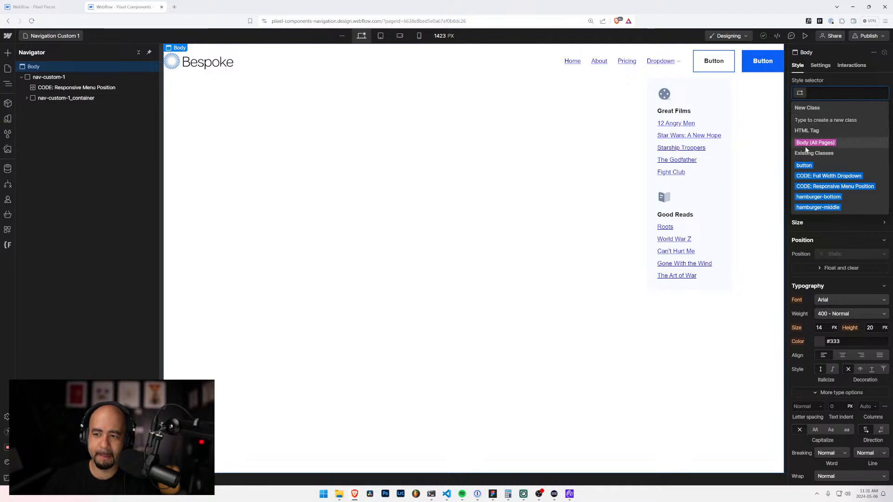
pyautogui.click(806, 147)
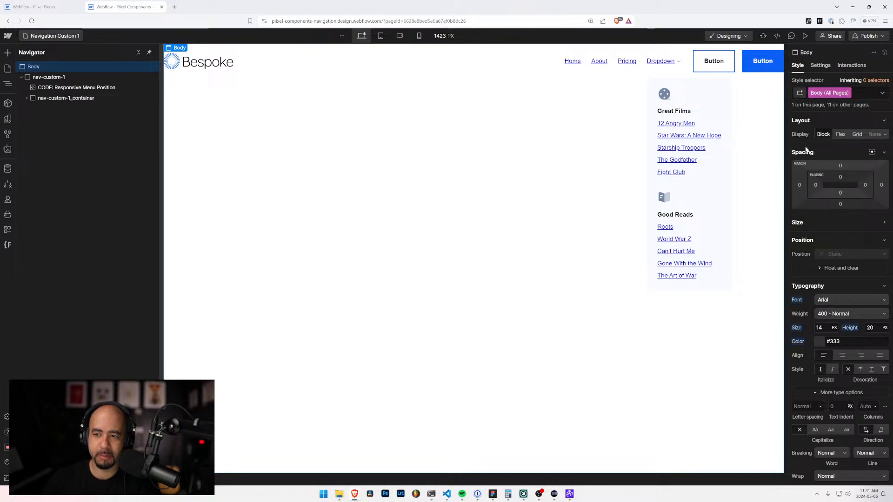
pyautogui.click(837, 301)
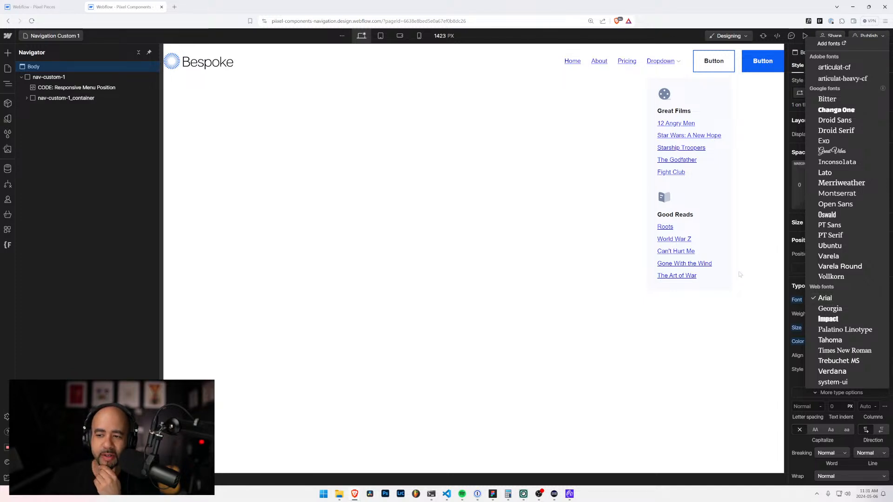
# Step: Open the site settings of the Piixel Components - Navigation project and go to its font settings
pyautogui.click(7, 37)
pyautogui.click(7, 37)
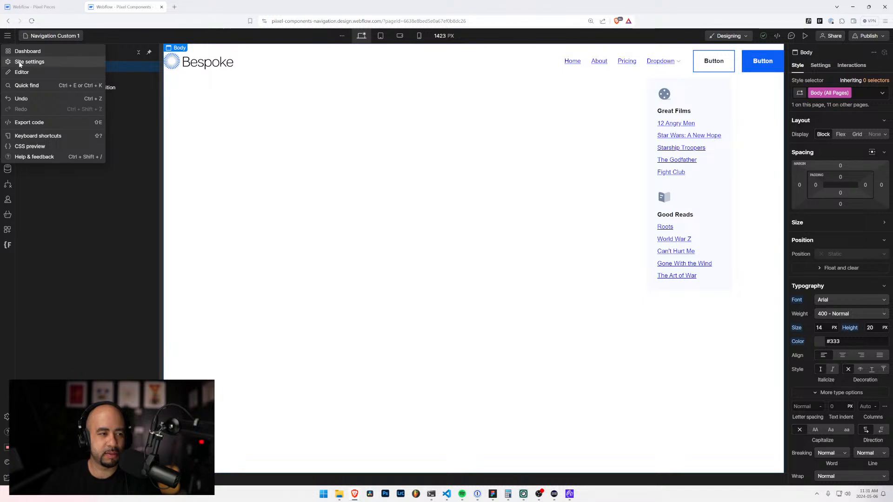
pyautogui.click(20, 64)
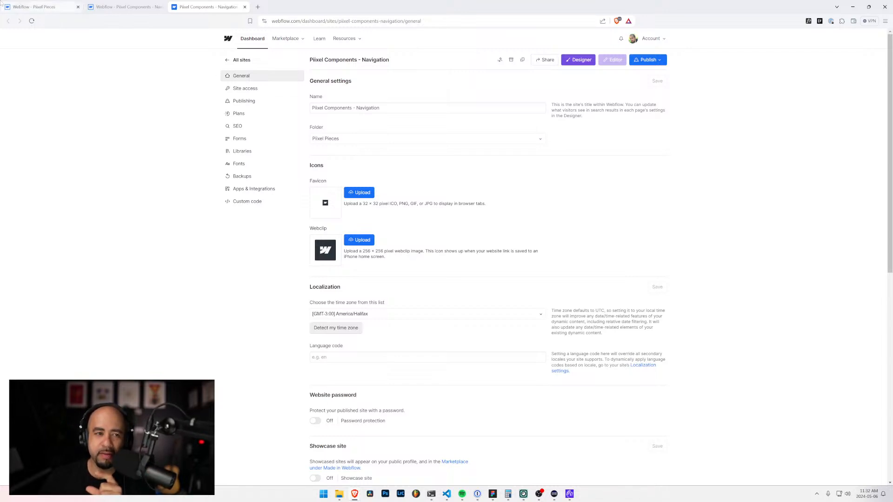
pyautogui.click(124, 7)
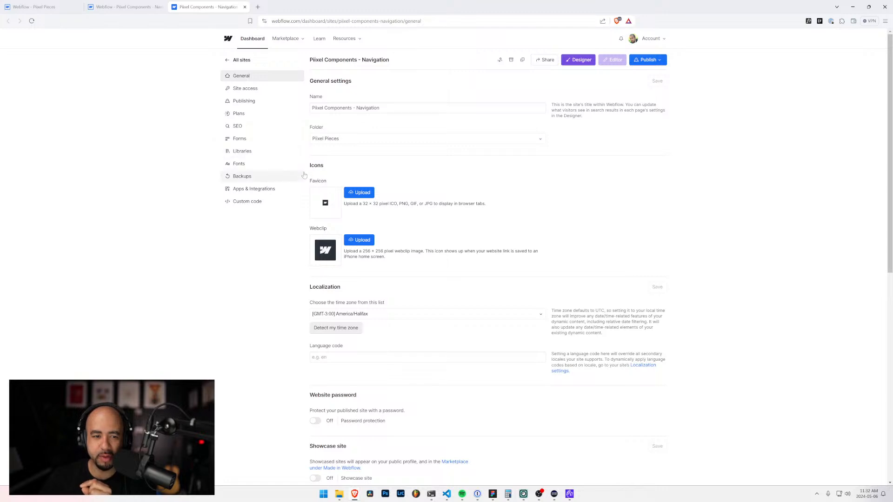
pyautogui.click(246, 165)
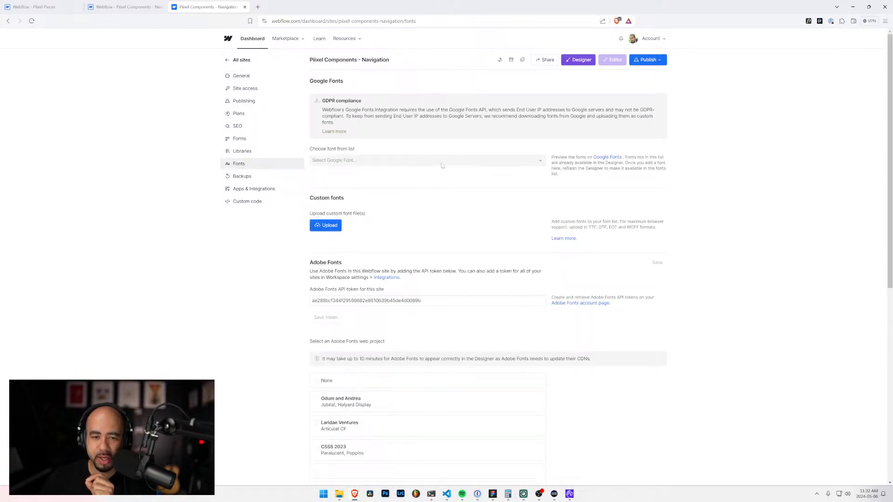
# Step: Add the Google font Inter to the site with the Regular and 700 variants and the latin script
pyautogui.click(446, 161)
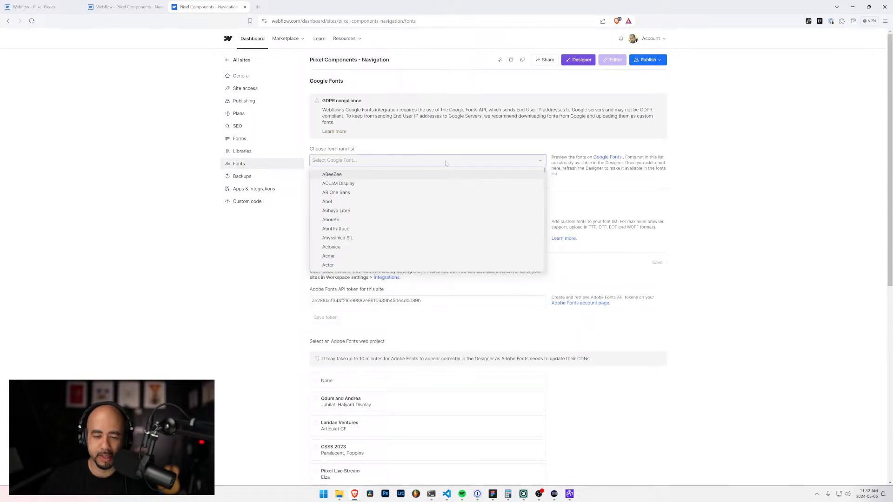
pyautogui.write('inte')
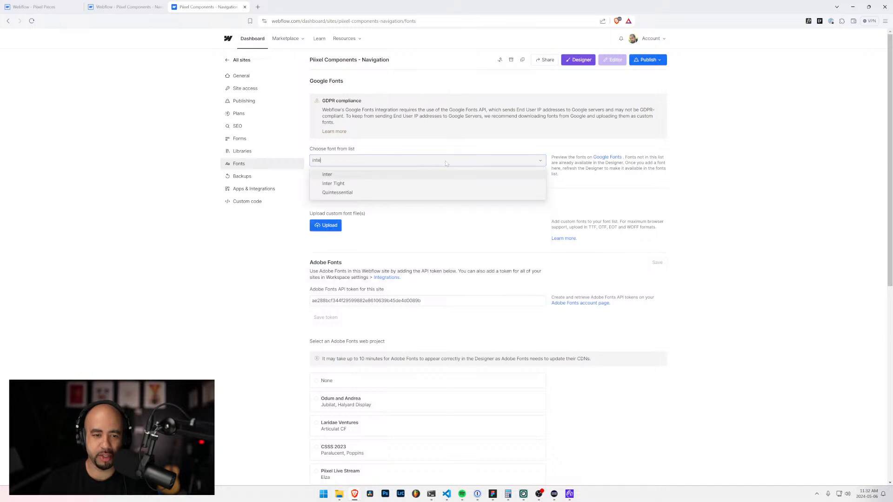
pyautogui.click(325, 175)
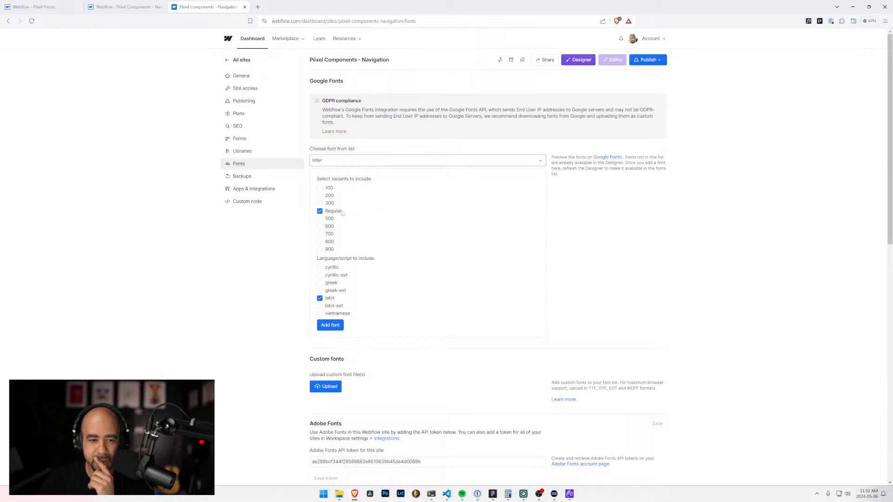
pyautogui.click(323, 234)
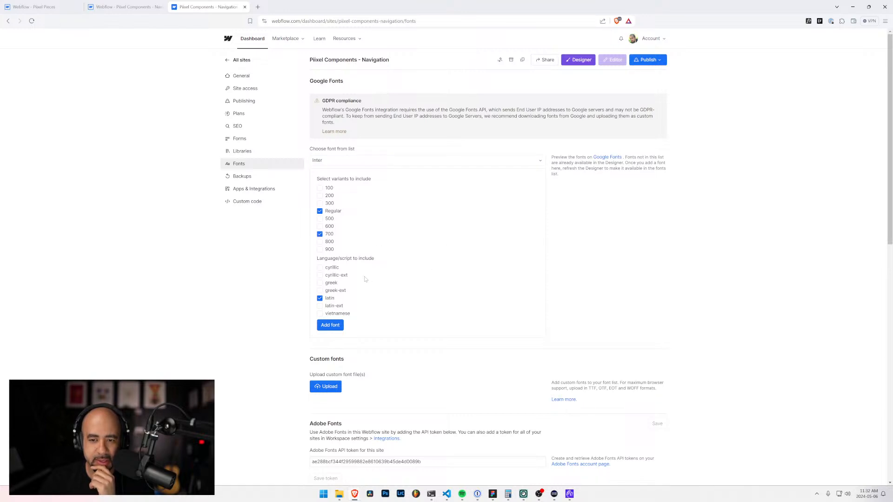
pyautogui.click(345, 161)
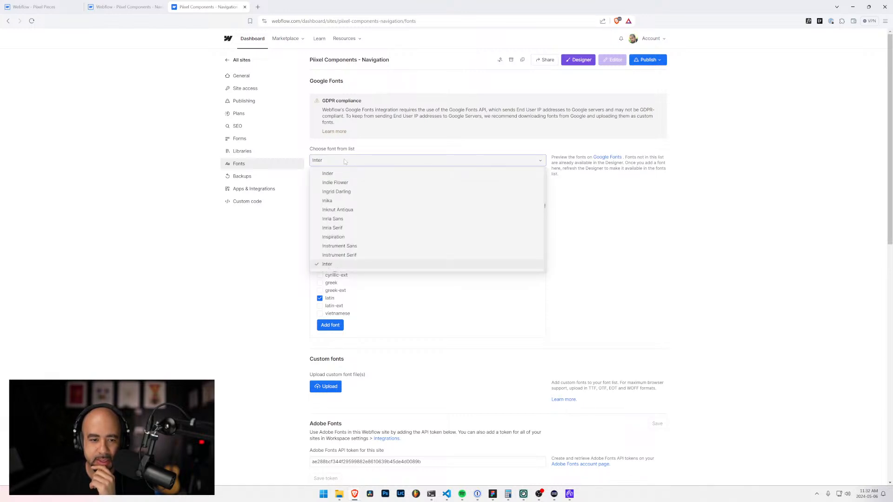
pyautogui.scroll(-1, 343, 182)
pyautogui.click(330, 230)
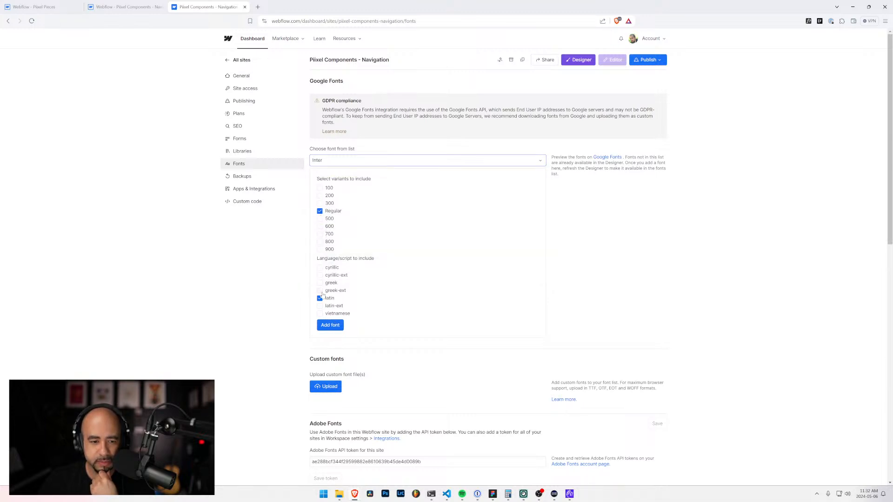
pyautogui.scroll(-1, 332, 289)
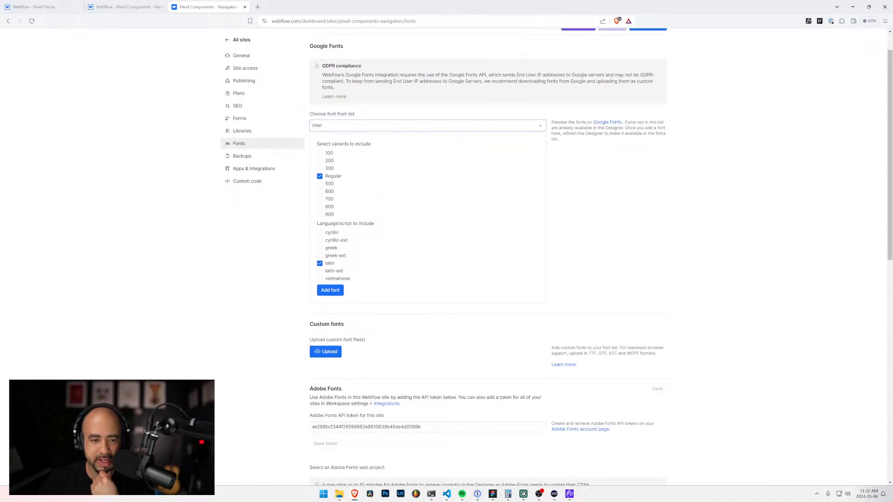
pyautogui.click(320, 199)
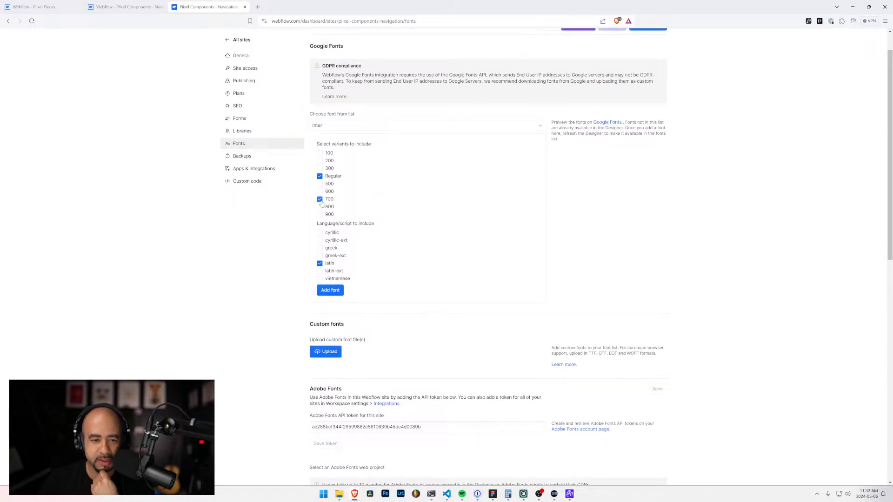
pyautogui.click(330, 290)
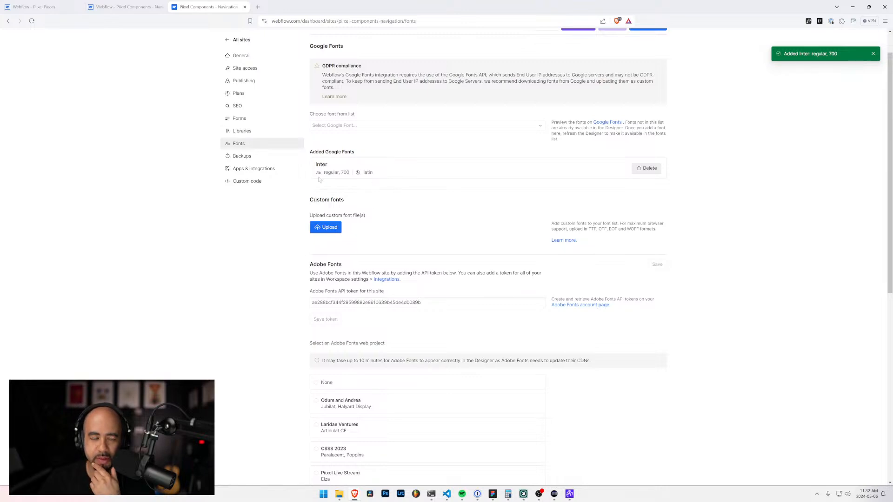
# Step: Return to the navigation project's Designer, check the Body (All Pages) font list and reload the page
pyautogui.click(139, 5)
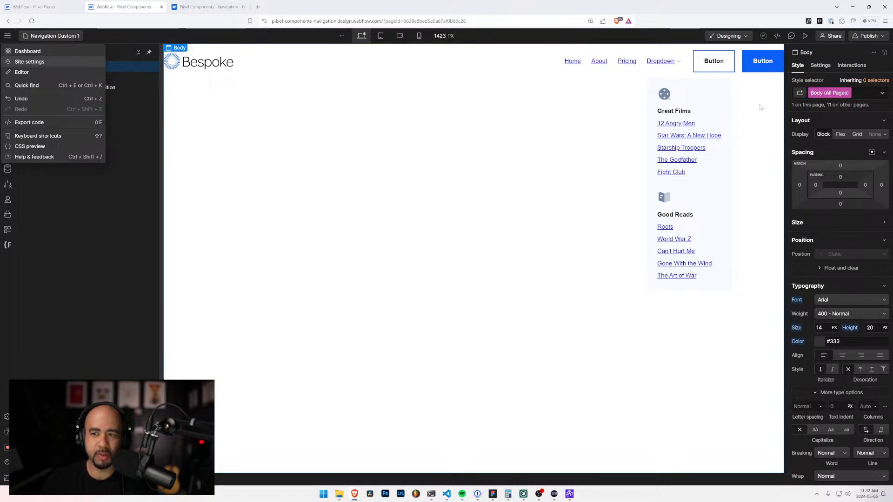
pyautogui.click(839, 299)
pyautogui.click(837, 298)
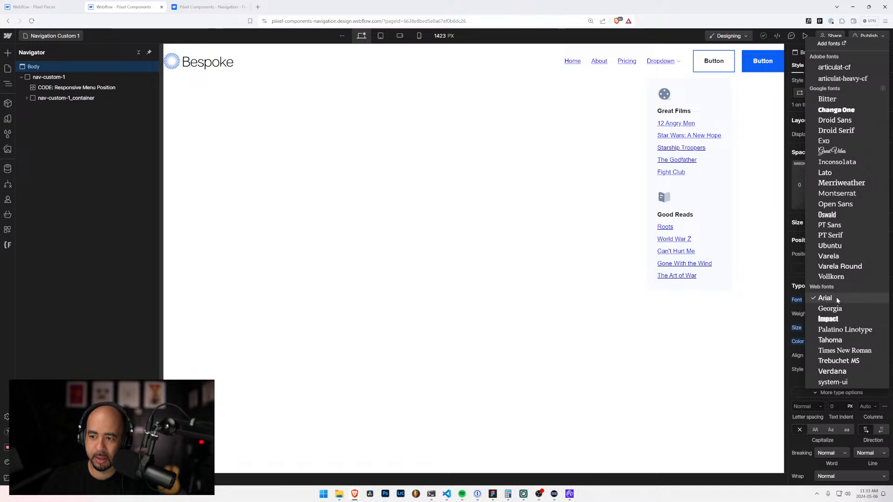
pyautogui.click(233, 148)
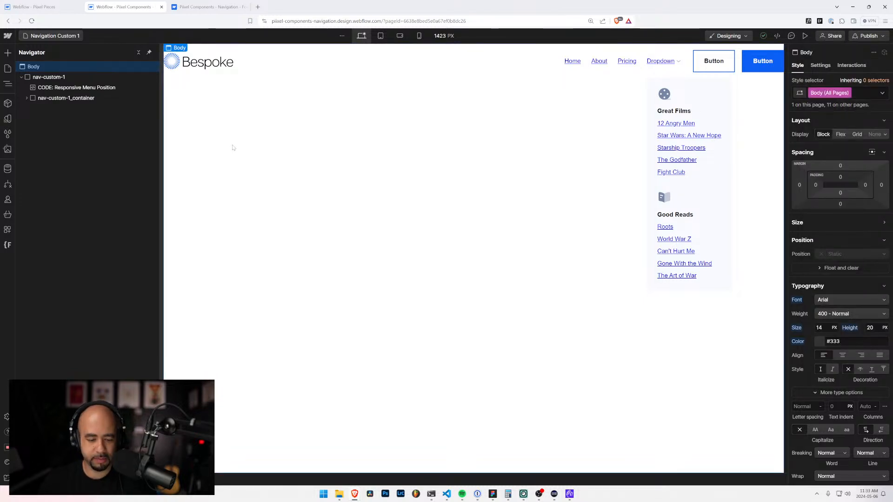
pyautogui.hotkey('ctrl', 'r')
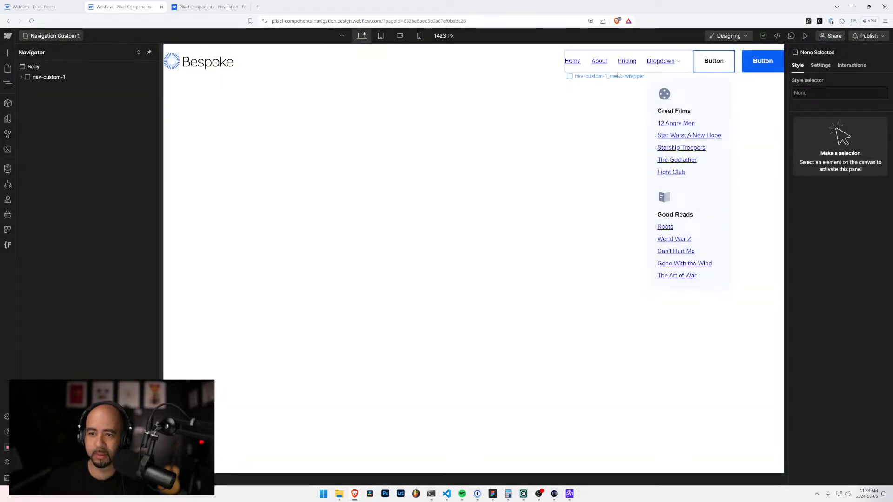
# Step: Set the font of the Body (All Pages) tag to Inter and check the nav-custom-1_container
pyautogui.click(40, 67)
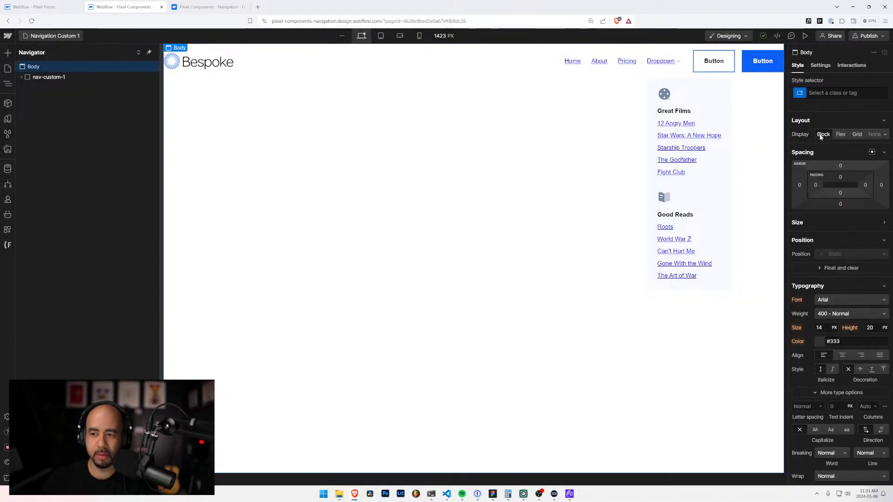
pyautogui.click(812, 93)
pyautogui.click(801, 142)
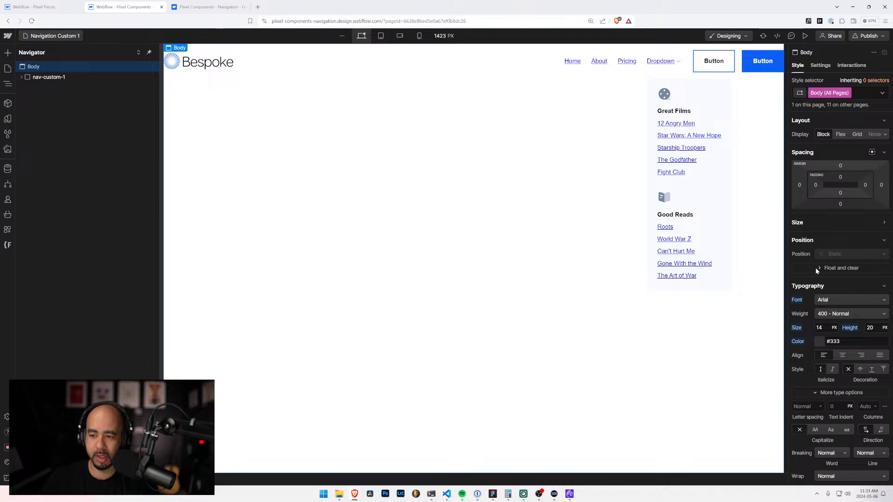
pyautogui.click(831, 300)
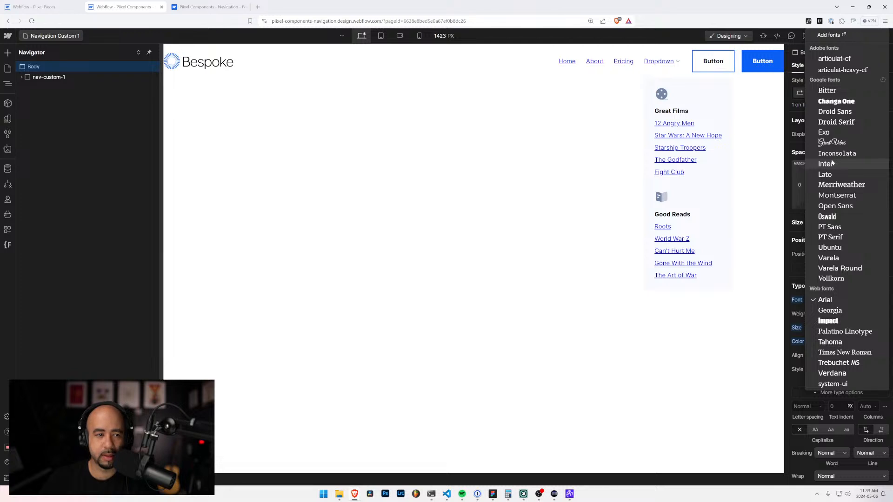
pyautogui.click(827, 164)
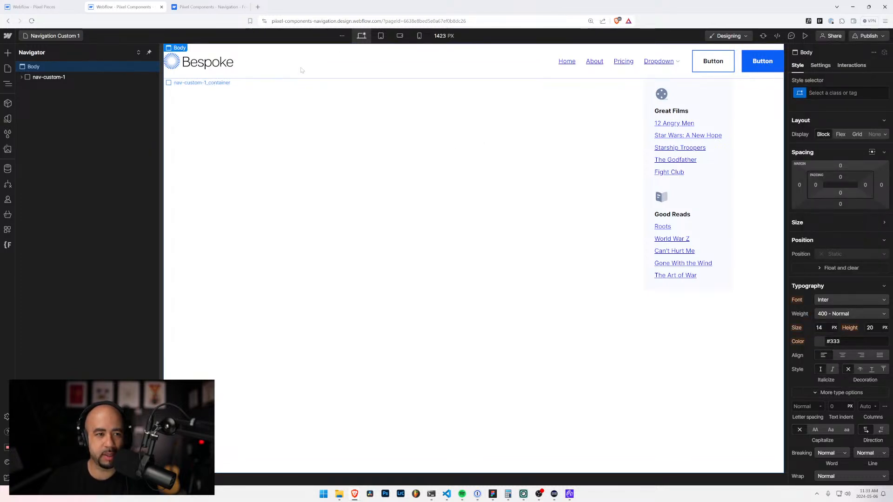
pyautogui.click(340, 61)
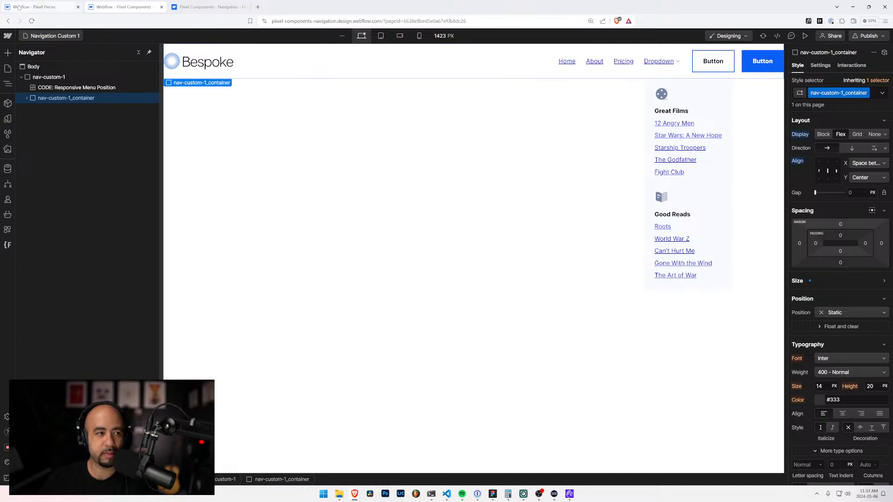
# Step: Open the dashboard in a separate tab and open the Piixel Components - Template project from the Piixel Pieces folder in the Designer
pyautogui.click(8, 35)
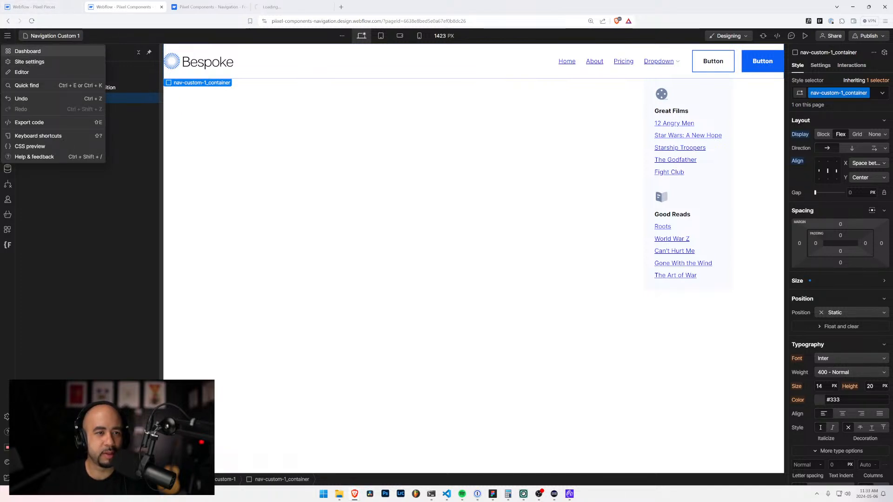
pyautogui.moveTo(300, 7); pyautogui.dragTo(216, 7)
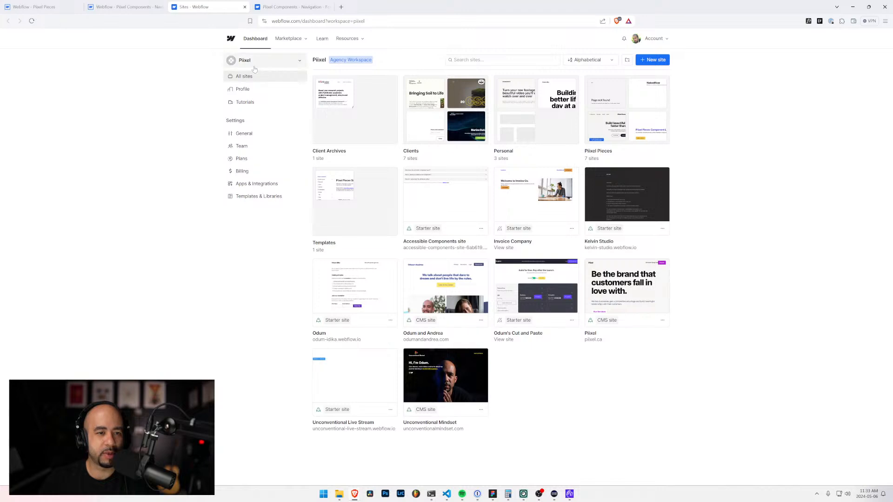
pyautogui.click(627, 101)
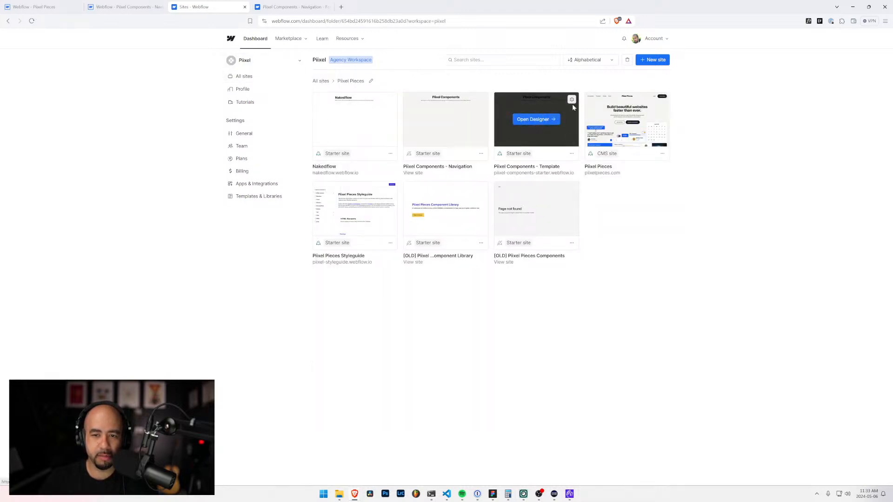
pyautogui.click(536, 119)
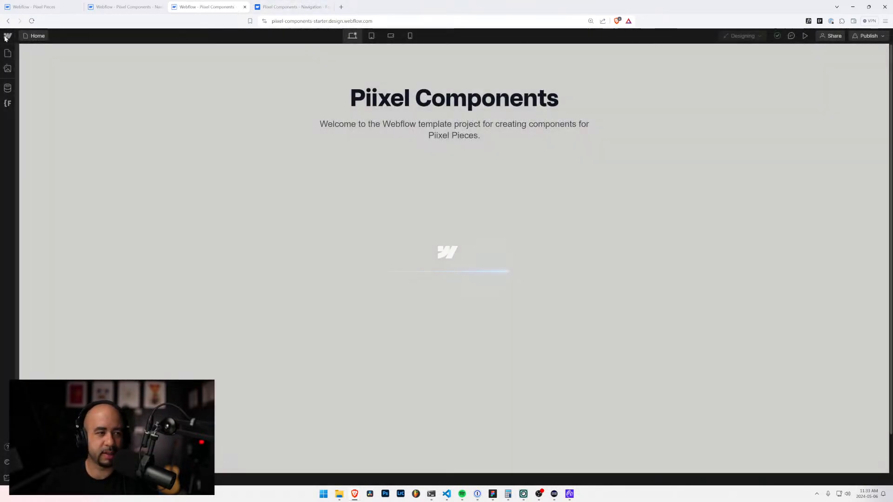
# Step: Go to the font settings in the template project's site settings
pyautogui.click(5, 38)
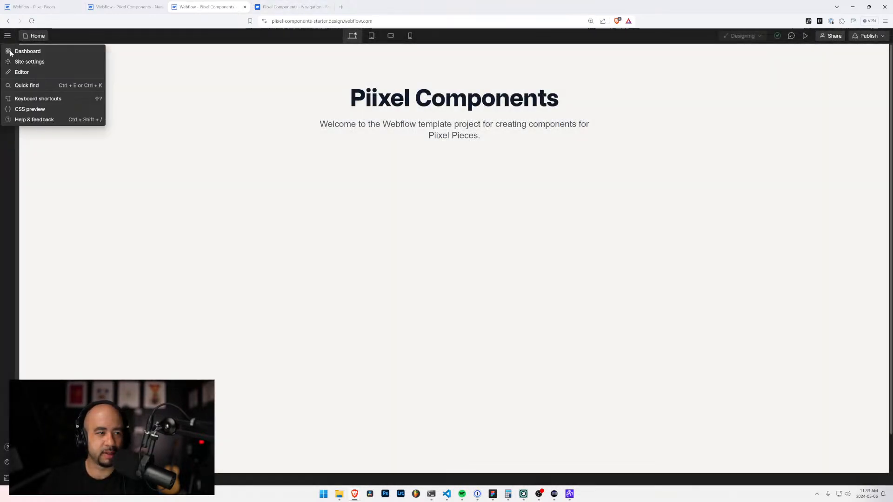
pyautogui.click(20, 65)
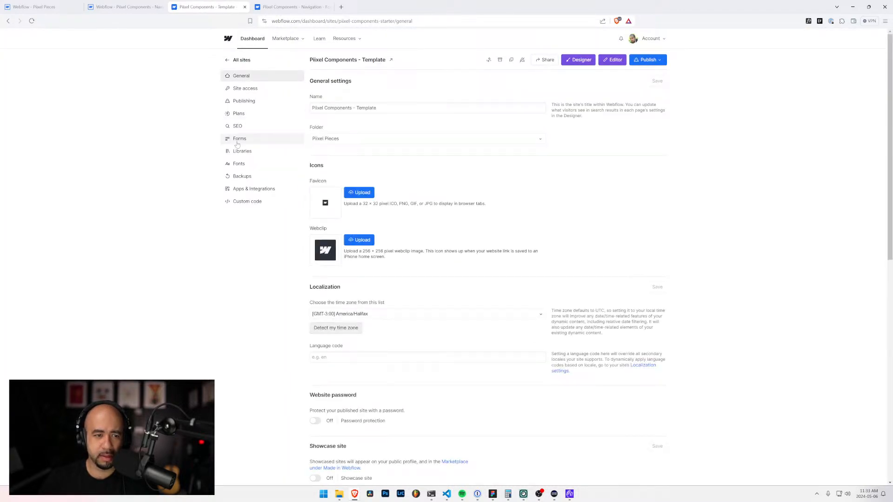
pyautogui.click(252, 164)
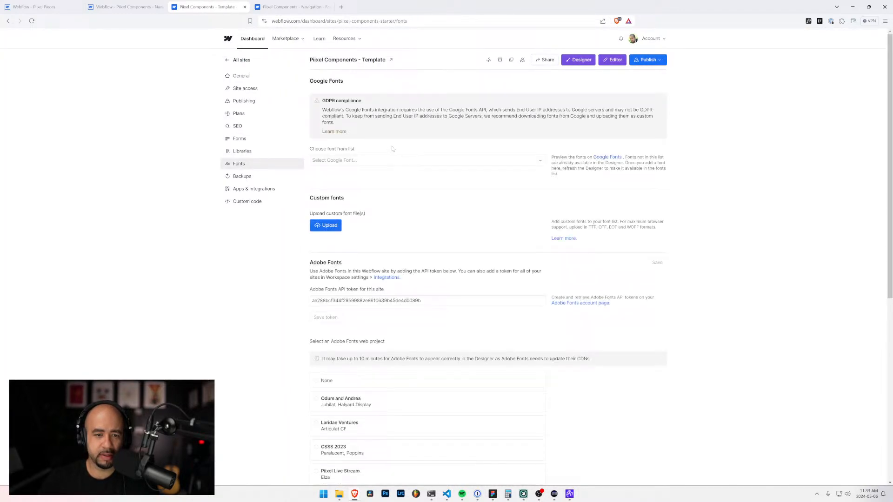
# Step: Choose the Google font Inter with the Regular and 700 variants and the latin script
pyautogui.click(365, 163)
pyautogui.write('in')
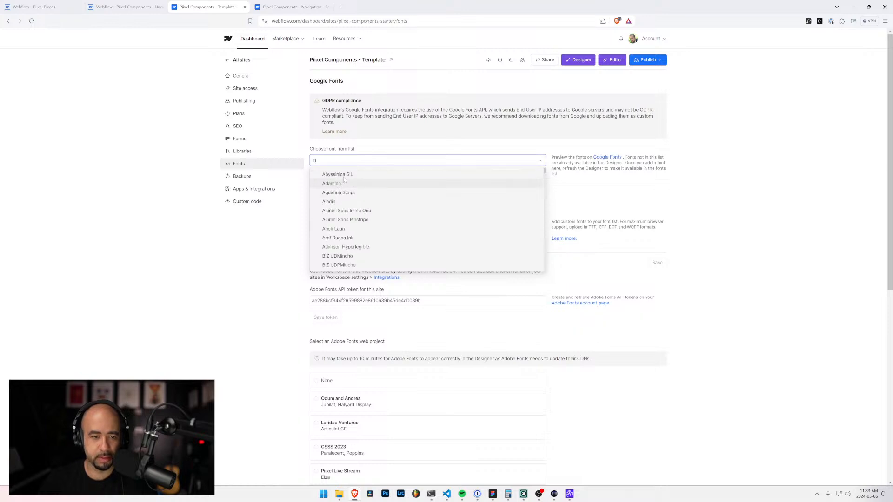
pyautogui.write('ter')
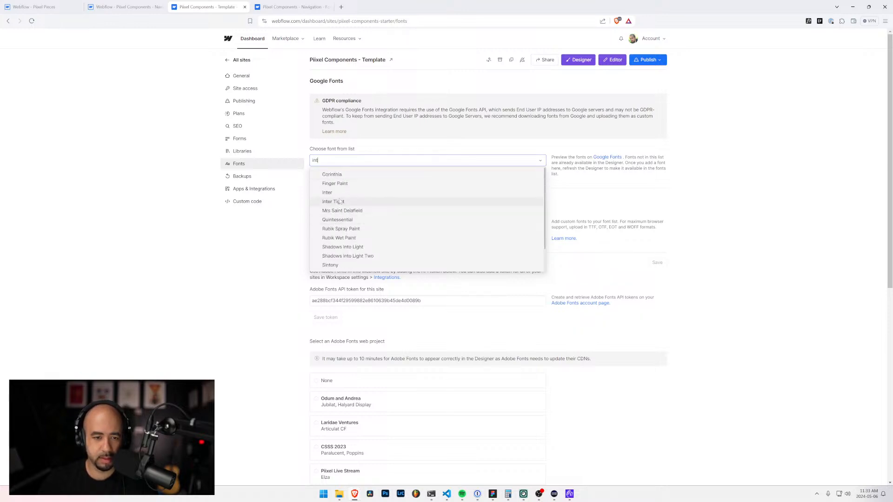
pyautogui.click(332, 200)
pyautogui.click(321, 234)
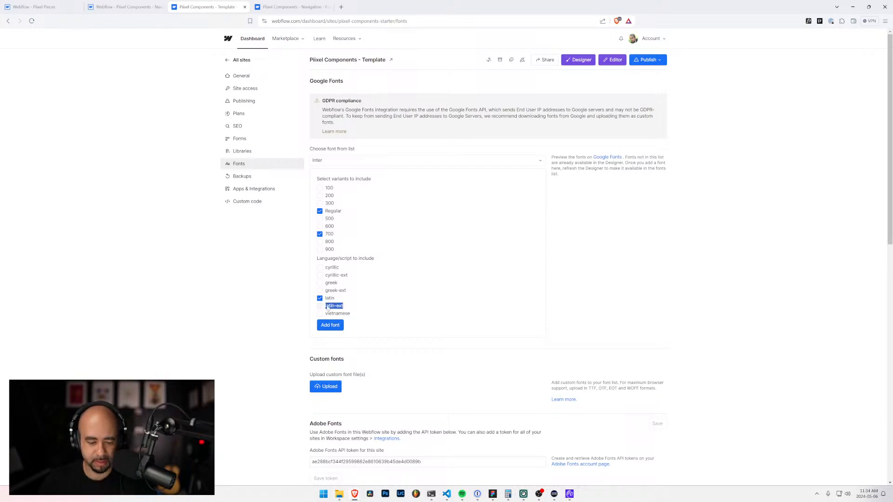
# Step: Search the web for "latin-ext meaning" and read the explanation of Latin Extended in the expanded Stack Overflow answer
pyautogui.hotkey('ctrl', 'c')
pyautogui.click(341, 7)
pyautogui.hotkey('ctrl', 'v')
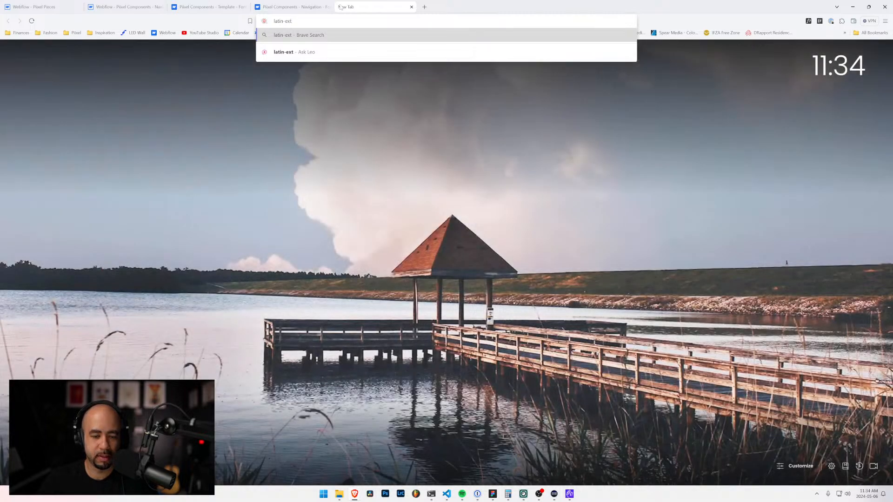
pyautogui.write('meaning')
pyautogui.press('Return')
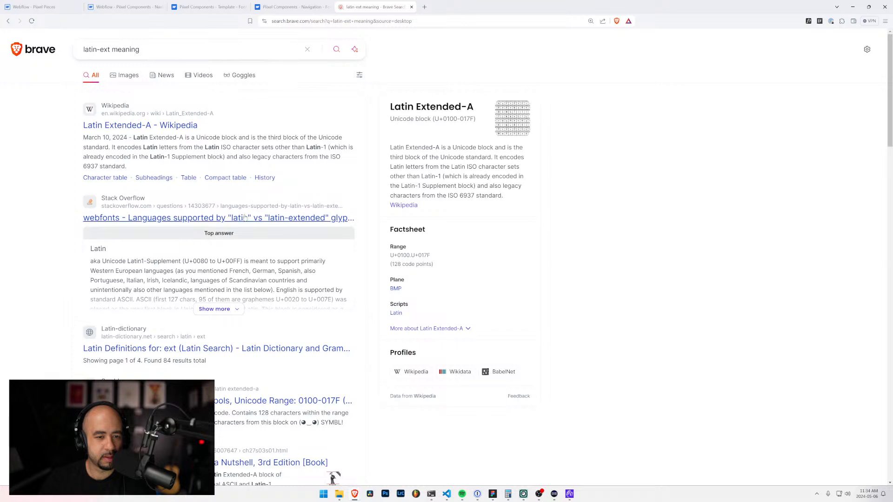
pyautogui.click(204, 309)
pyautogui.scroll(-2, 133, 351)
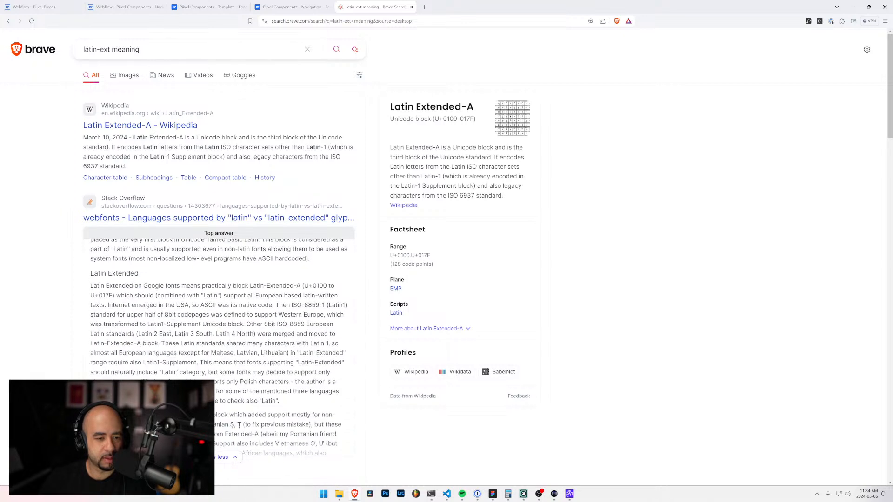
pyautogui.moveTo(138, 286); pyautogui.dragTo(288, 296)
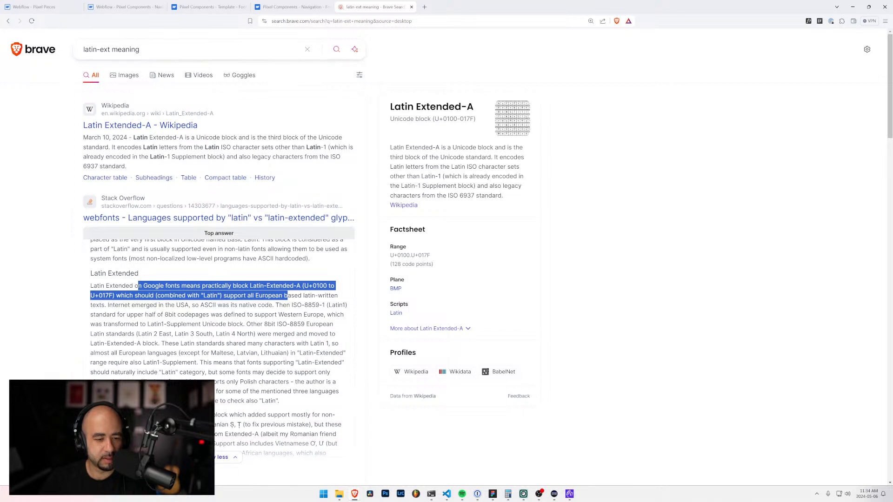
# Step: Close the search page and add the configured Inter font to the template site
pyautogui.click(411, 7)
pyautogui.click(340, 330)
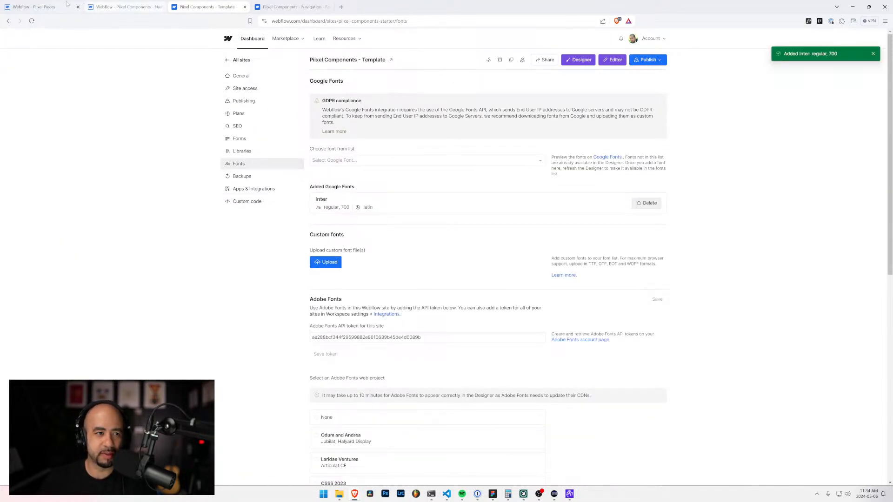
# Step: Return to the navigation project's Designer and open the Navigation Custom 2 page
pyautogui.click(125, 7)
pyautogui.click(54, 4)
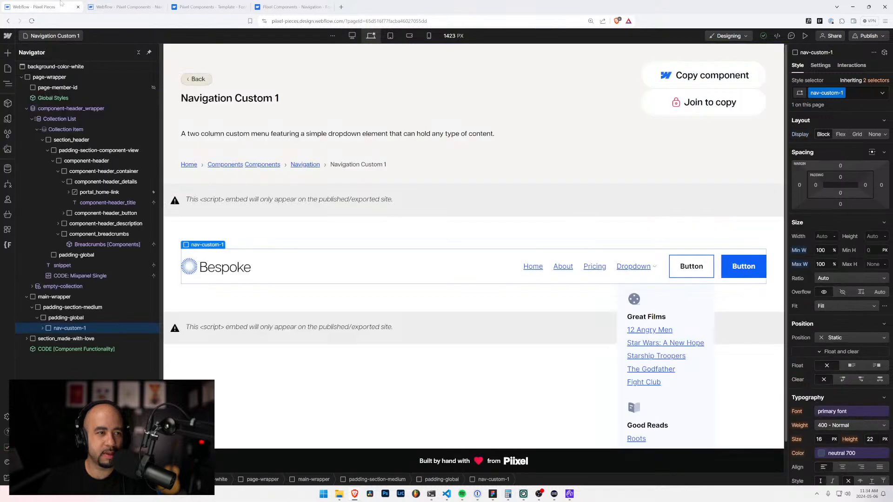
pyautogui.click(122, 6)
pyautogui.click(198, 7)
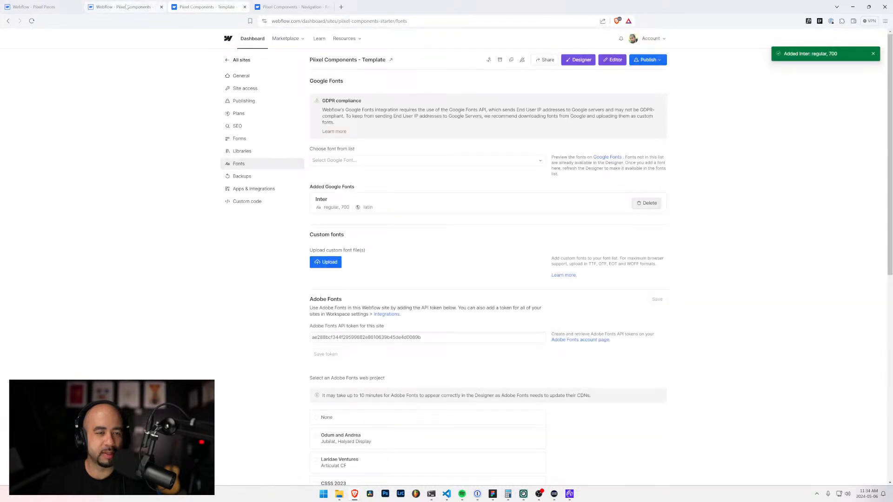
pyautogui.click(293, 6)
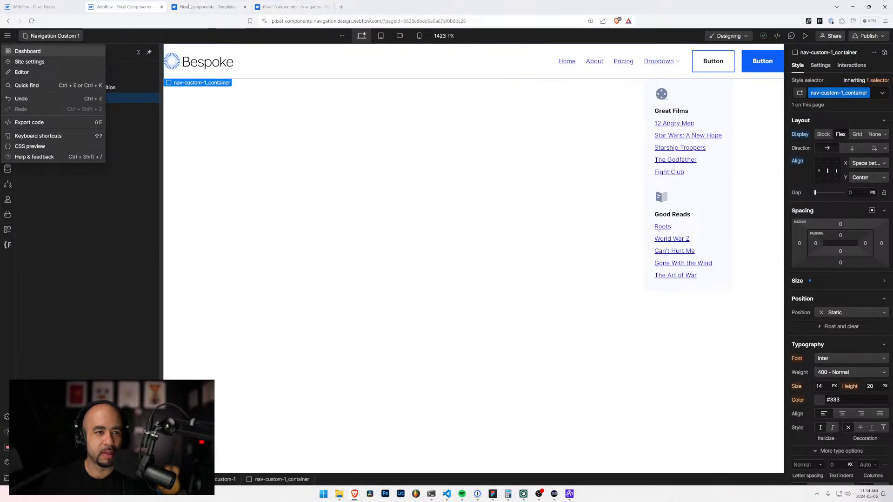
pyautogui.click(169, 95)
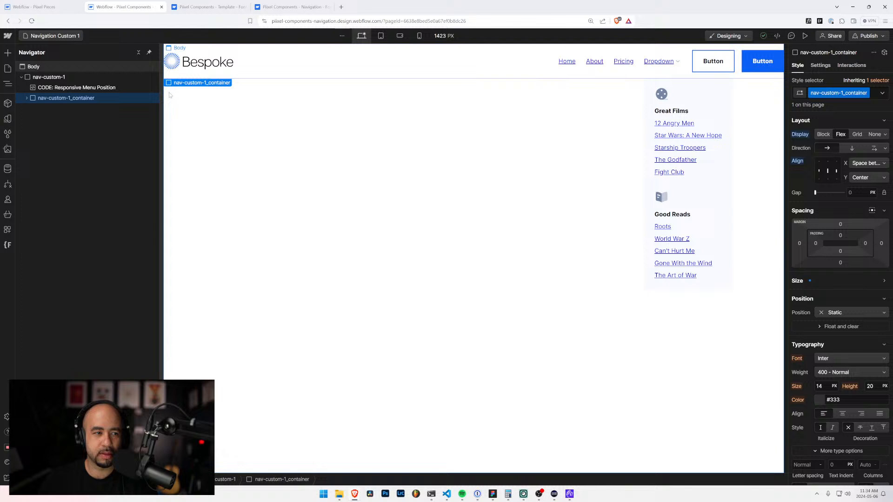
pyautogui.click(58, 35)
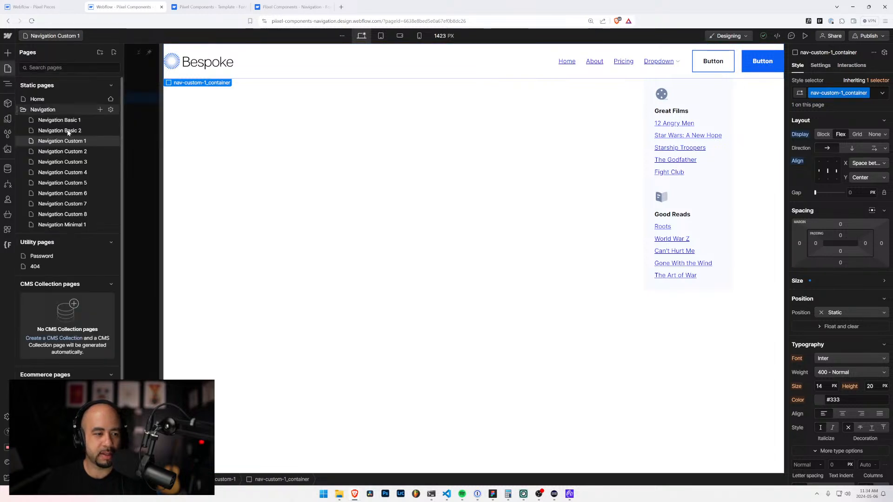
pyautogui.click(69, 154)
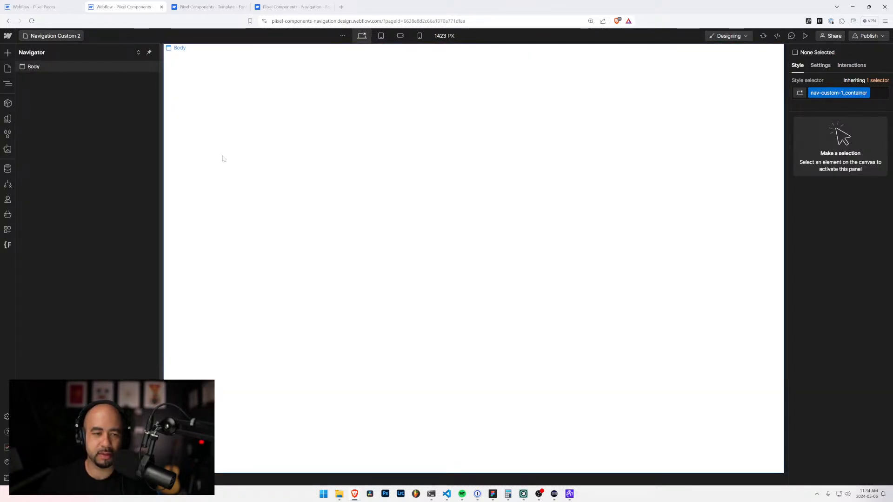
# Step: Switch to the Piixel Pieces project, open its Navigation Custom 2 page and select the nav-custom-2 element
pyautogui.click(38, 6)
pyautogui.click(55, 36)
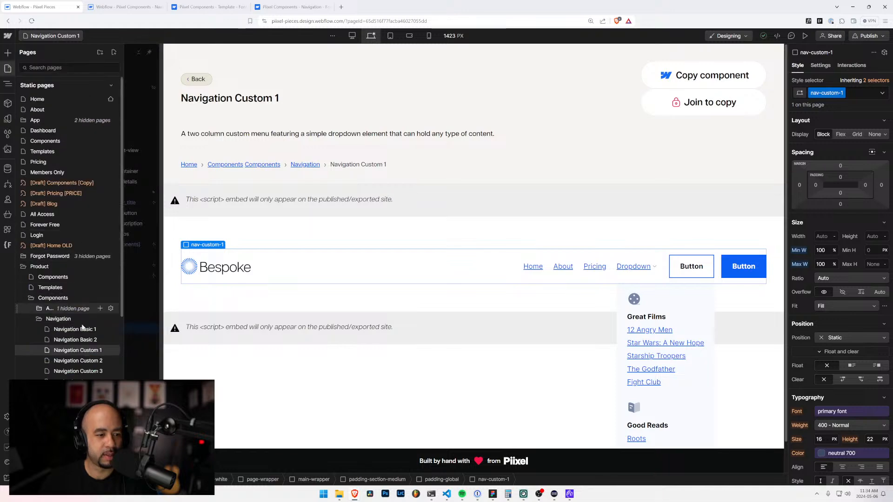
pyautogui.click(84, 361)
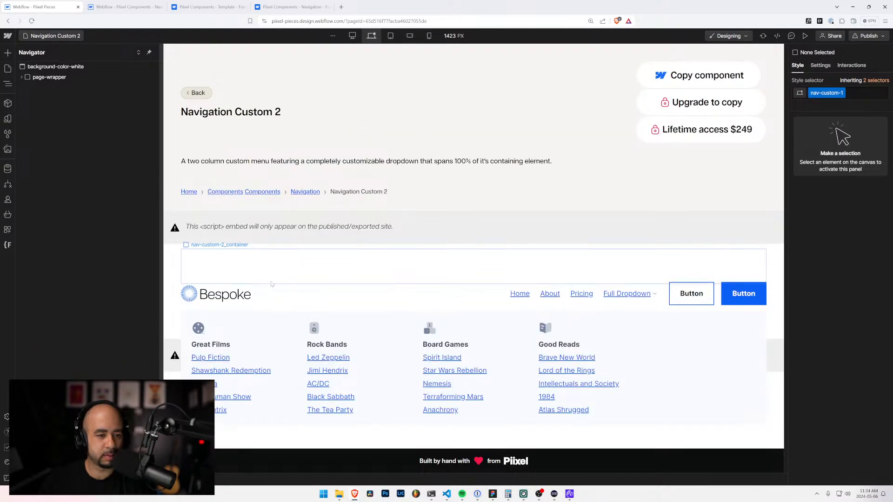
pyautogui.click(224, 295)
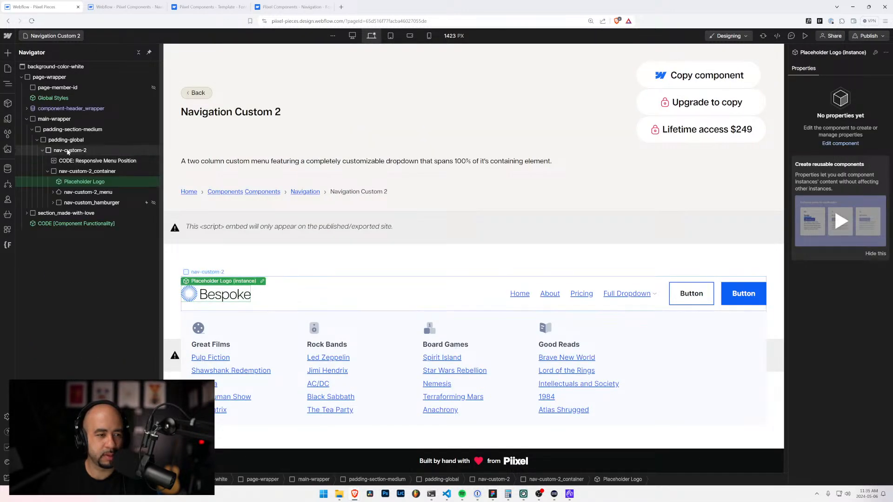
pyautogui.click(43, 150)
pyautogui.click(67, 152)
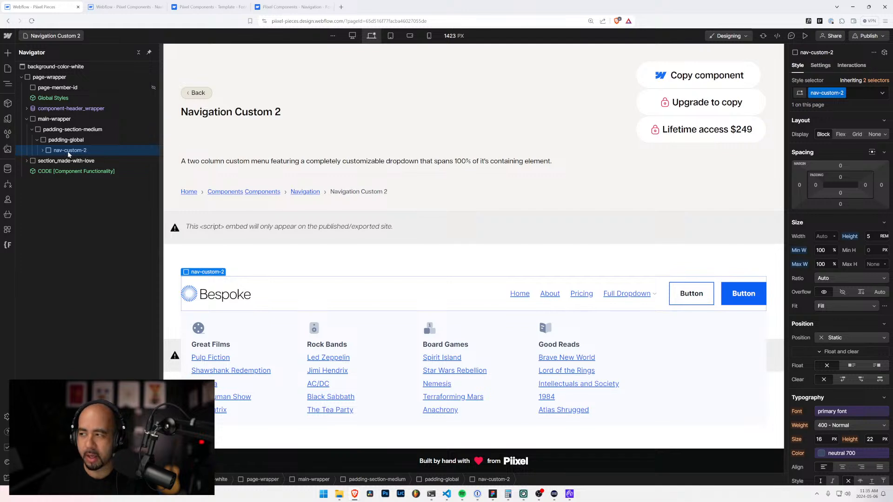
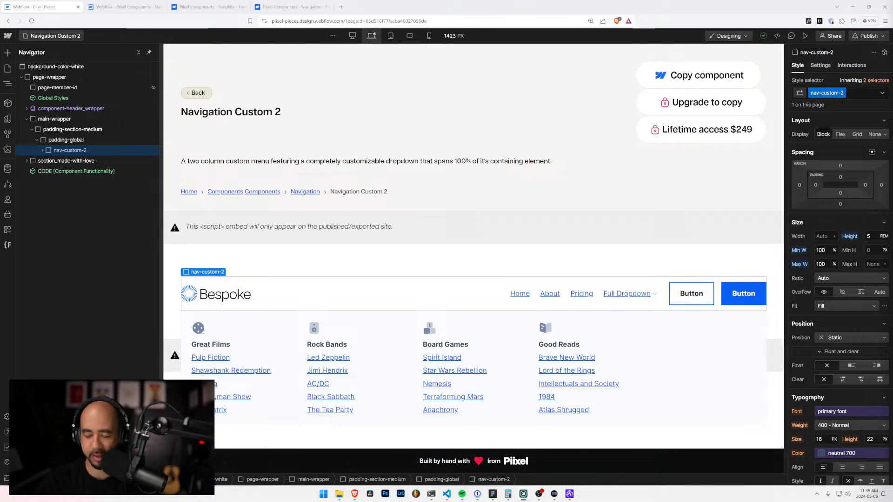
# Step: Copy the nav-custom-2 element from Piixel Pieces and paste it into the Body of the navigation project's Navigation Custom 2 page
pyautogui.click(77, 140)
pyautogui.click(71, 152)
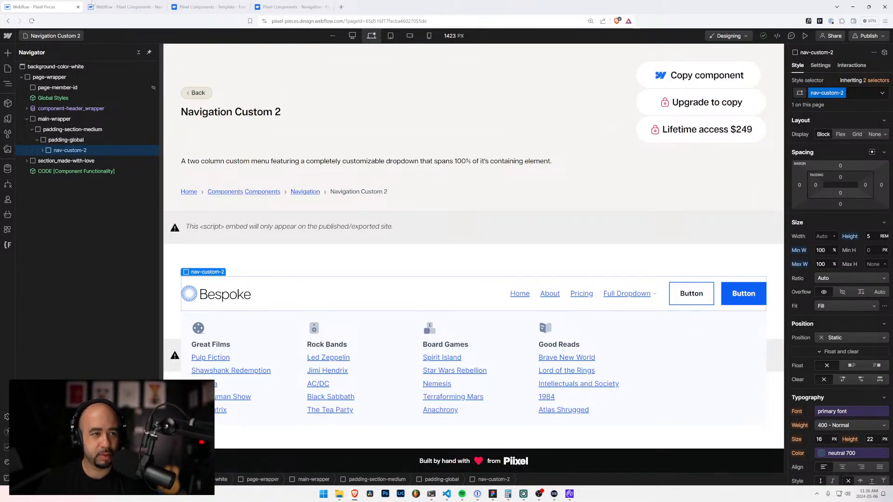
pyautogui.click(93, 5)
pyautogui.click(34, 67)
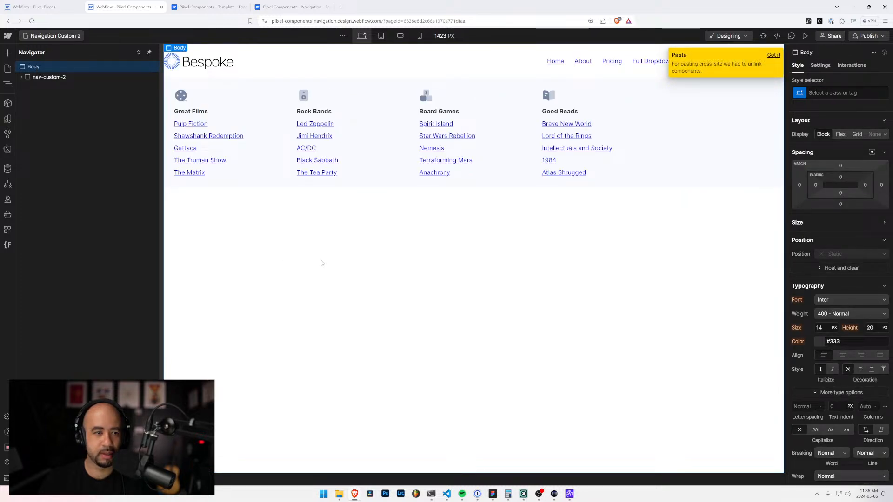
# Step: Open the Navigation Custom 3 page in both the Piixel Pieces project and the navigation components project
pyautogui.click(42, 5)
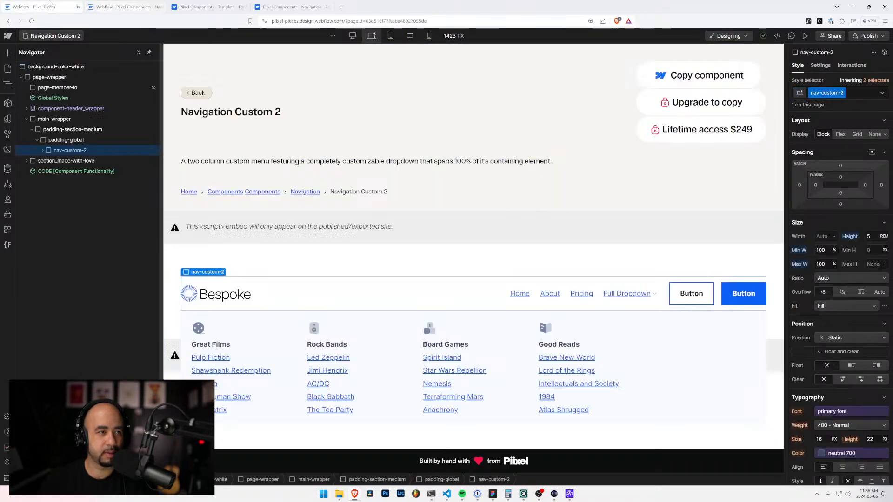
pyautogui.click(52, 36)
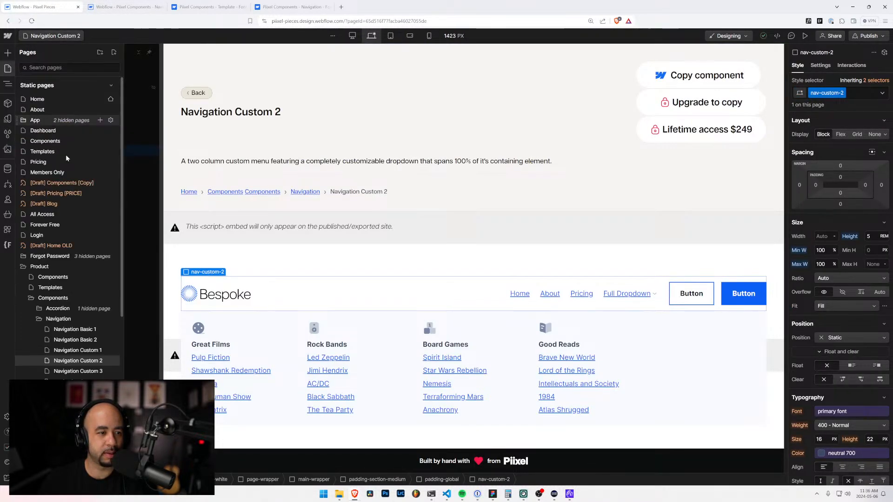
pyautogui.click(88, 372)
pyautogui.click(130, 6)
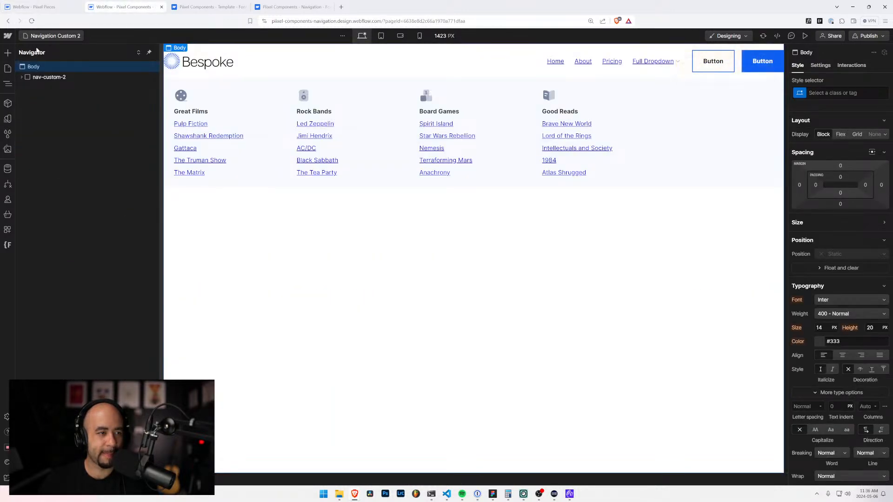
pyautogui.click(51, 36)
pyautogui.click(69, 166)
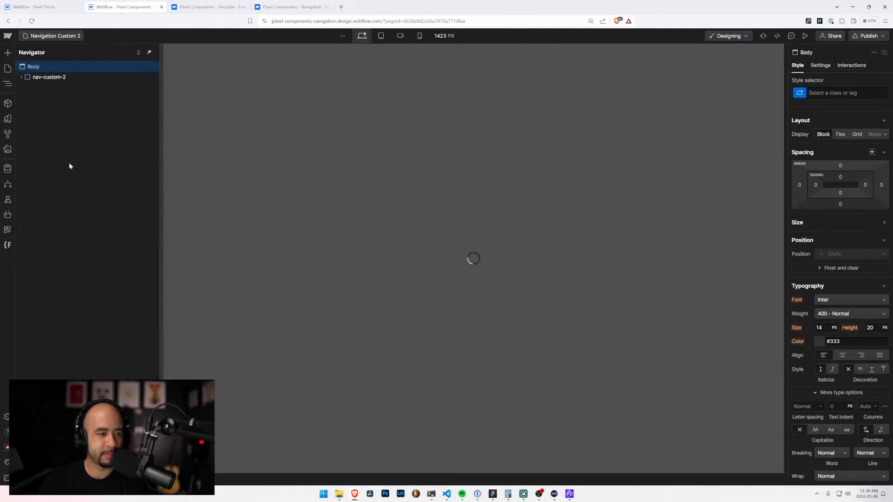
# Step: Copy the nav-custom-3 element from Piixel Pieces and paste it into the Body of the navigation project's Navigation Custom 3 page
pyautogui.click(42, 7)
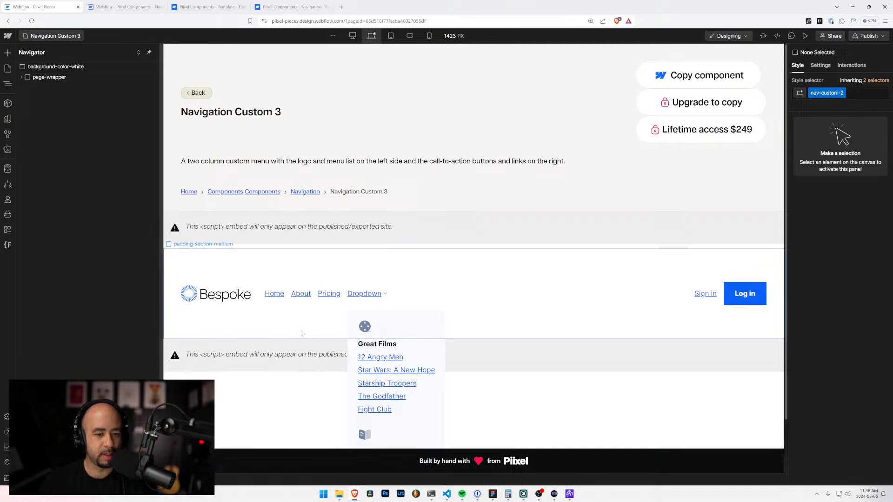
pyautogui.click(302, 334)
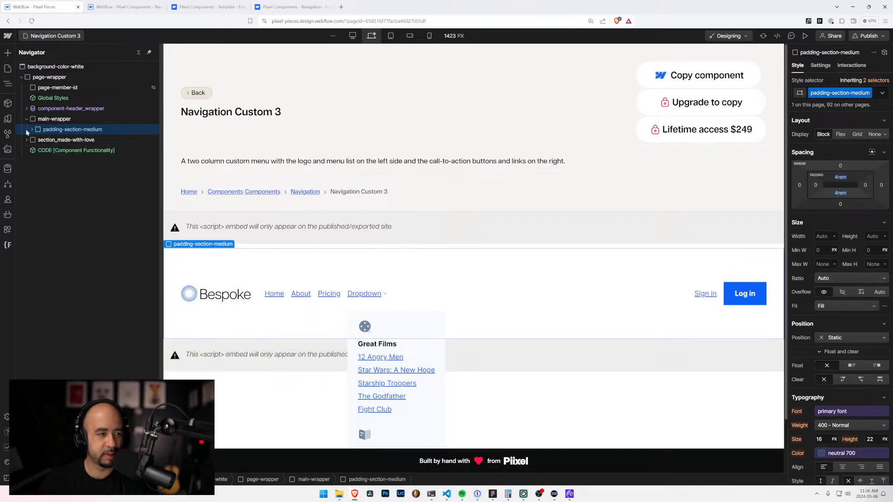
pyautogui.click(32, 129)
pyautogui.click(37, 140)
pyautogui.click(69, 150)
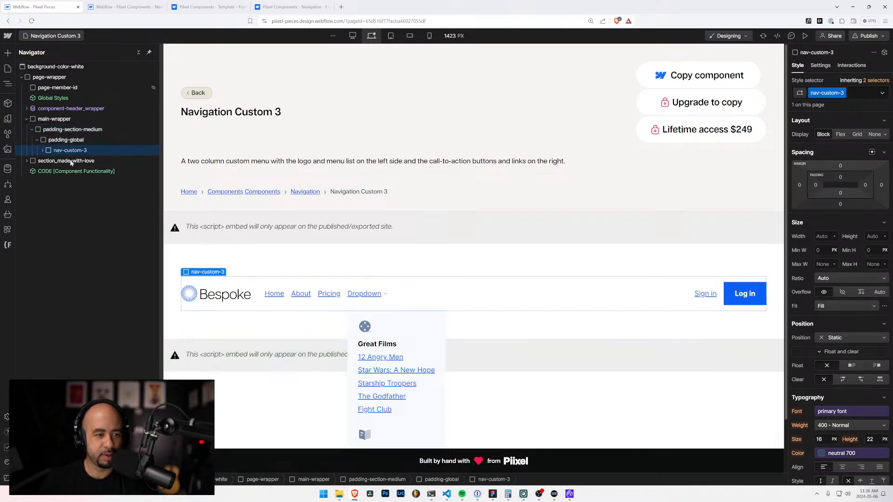
pyautogui.hotkey('ctrl', 'Tab')
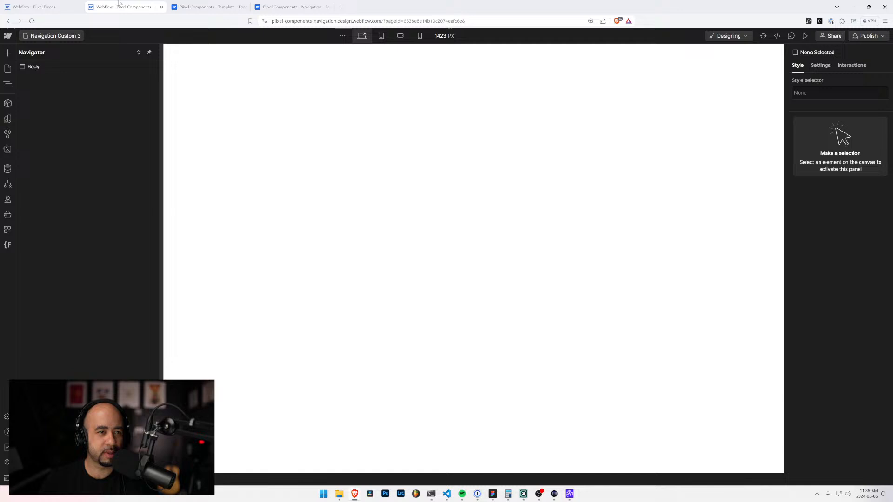
pyautogui.click(34, 68)
pyautogui.hotkey('ctrl', 'v')
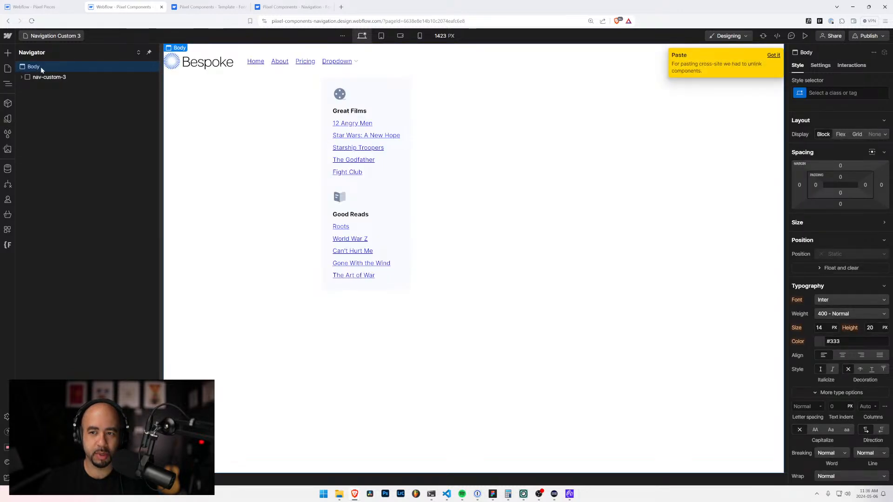
# Step: Open the Navigation Custom 4 page in both the Piixel Pieces project and the navigation components project
pyautogui.click(58, 6)
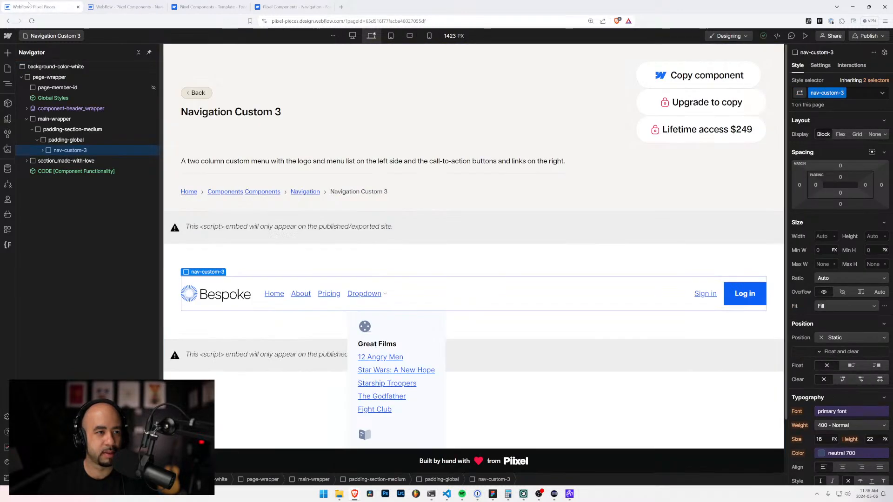
pyautogui.click(58, 37)
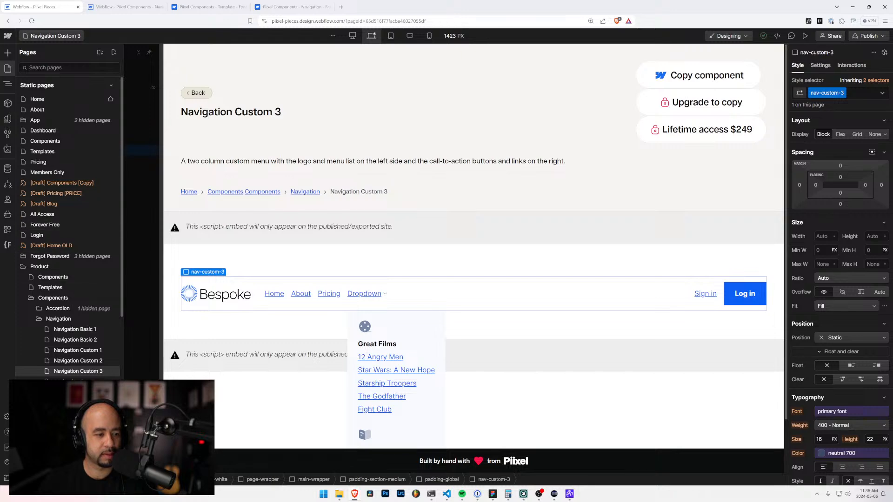
pyautogui.click(78, 382)
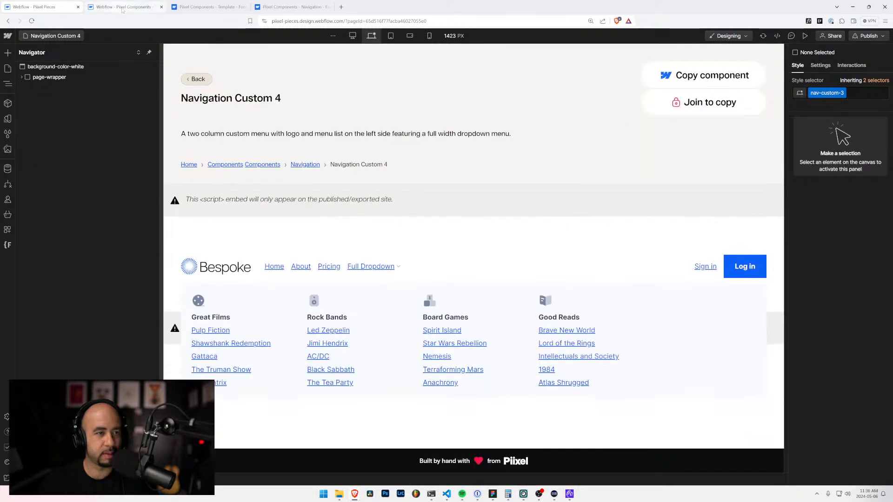
pyautogui.click(122, 6)
pyautogui.click(52, 36)
pyautogui.click(70, 184)
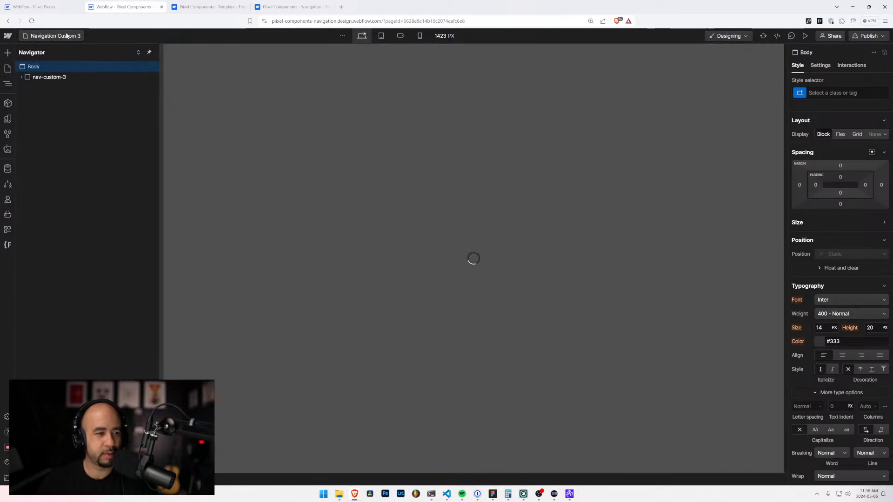
# Step: Copy the nav-custom-4 element from Piixel Pieces and paste it into the Body of the navigation project's Navigation Custom 4 page
pyautogui.click(66, 7)
pyautogui.click(258, 269)
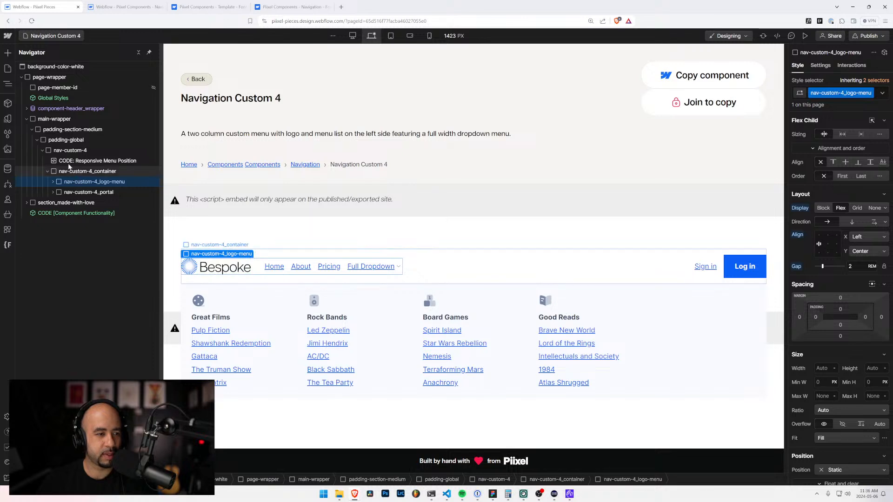
pyautogui.click(60, 151)
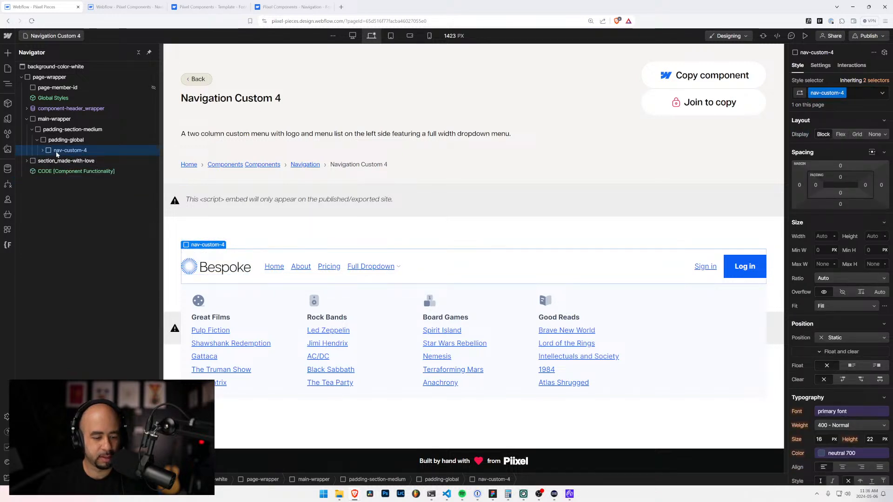
pyautogui.click(204, 7)
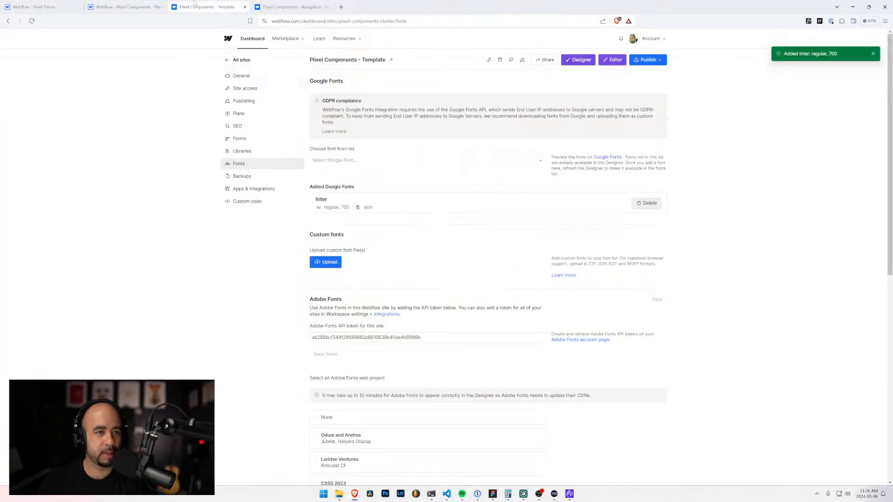
pyautogui.click(112, 10)
pyautogui.click(33, 68)
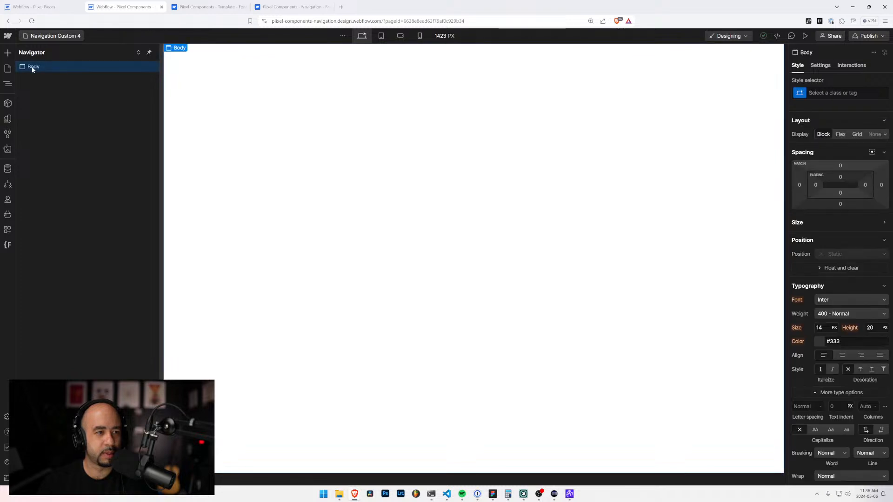
pyautogui.hotkey('ctrl', 'v')
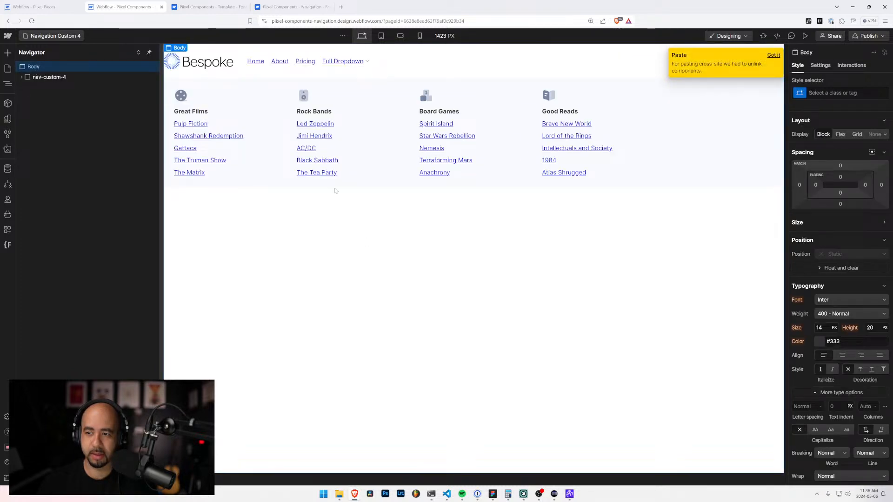
# Step: Examine the first mouse click interaction of nav-custom_hamburger inside nav-custom-4_portal and its lists of timed animations
pyautogui.press('h')
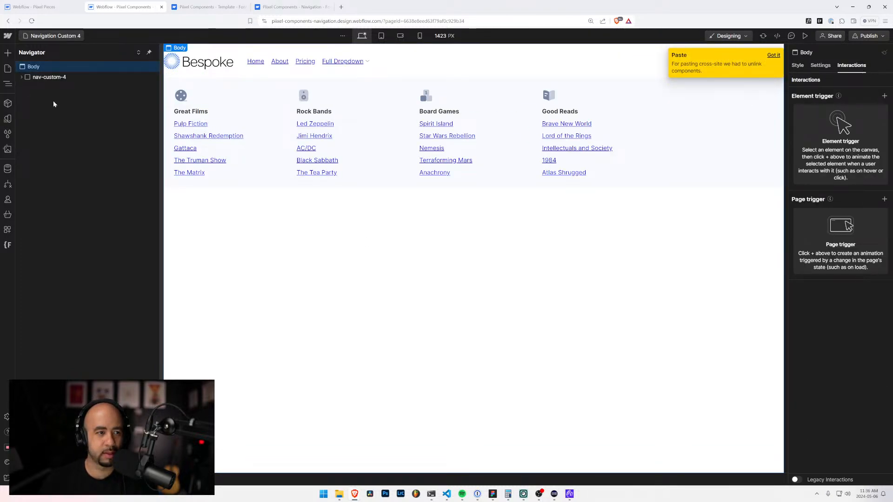
pyautogui.click(21, 77)
pyautogui.click(27, 97)
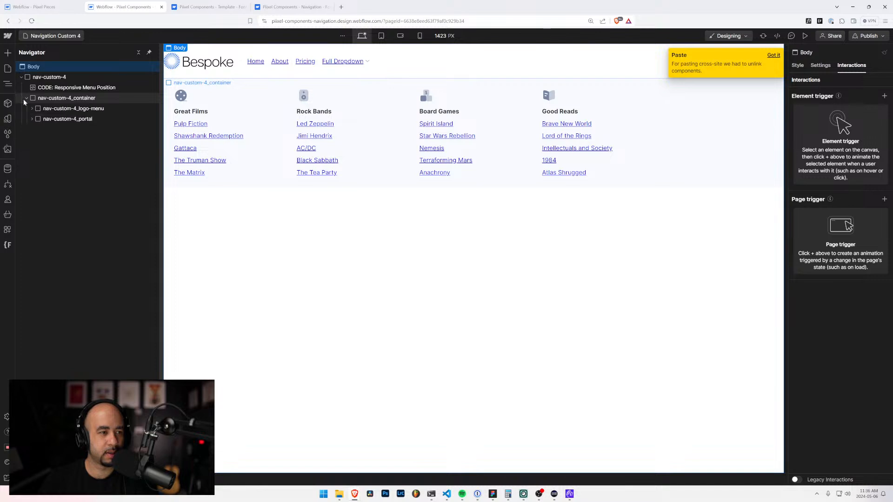
pyautogui.click(31, 108)
pyautogui.click(32, 140)
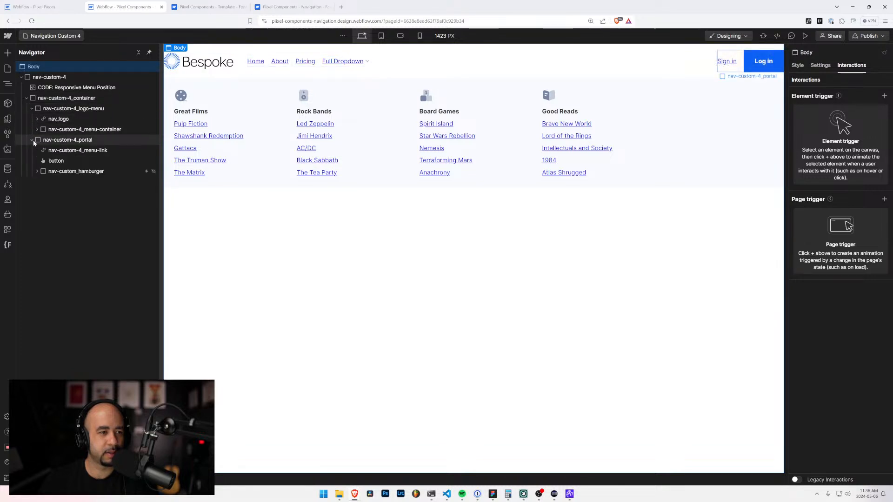
pyautogui.click(140, 171)
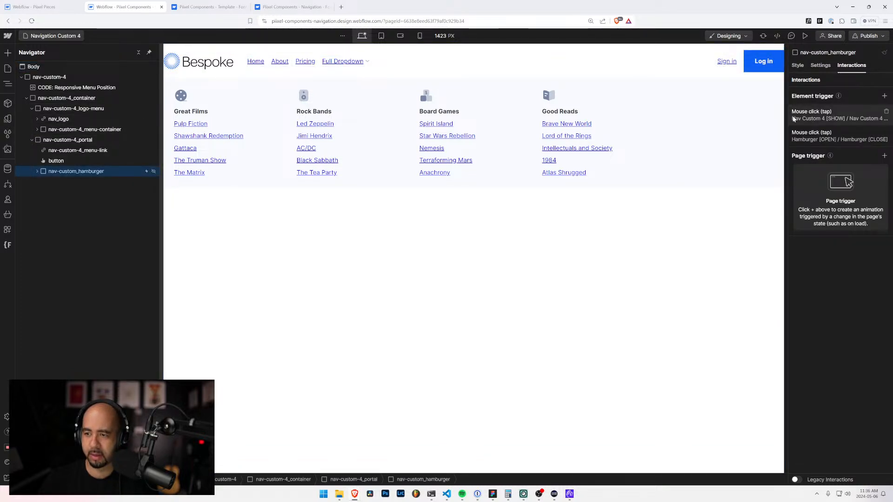
pyautogui.click(819, 115)
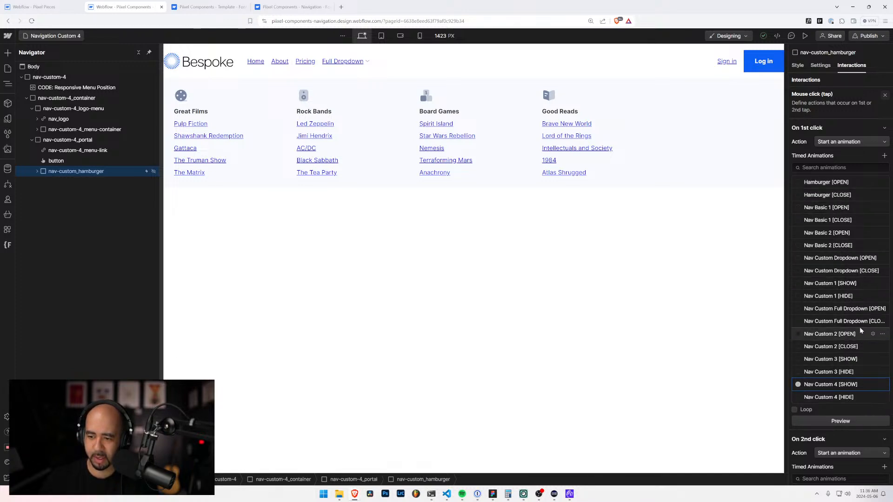
pyautogui.scroll(-6, 832, 371)
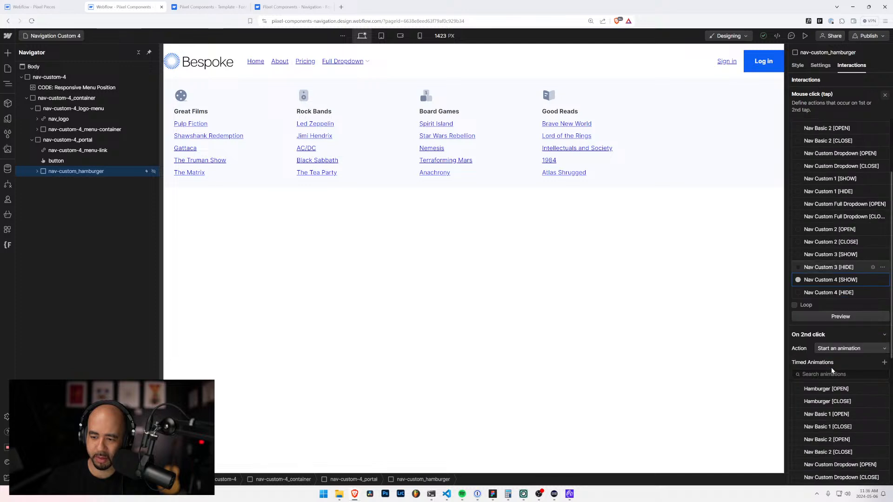
pyautogui.scroll(3, 833, 370)
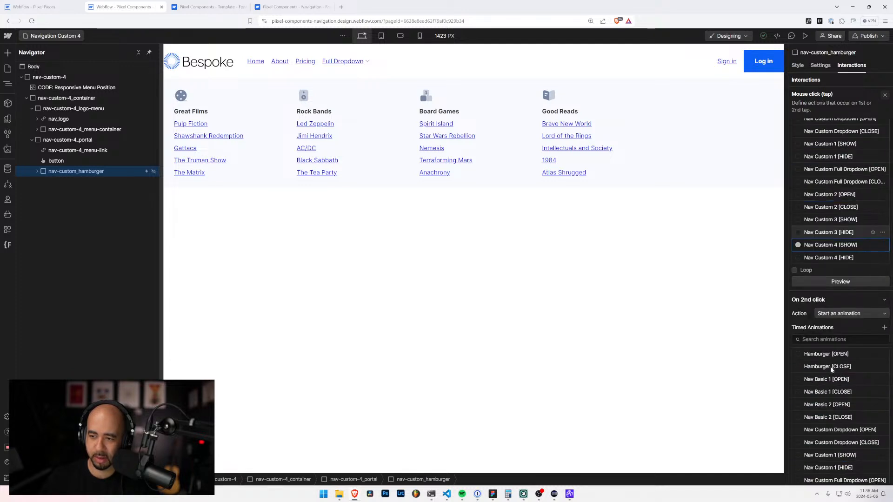
pyautogui.scroll(3, 830, 367)
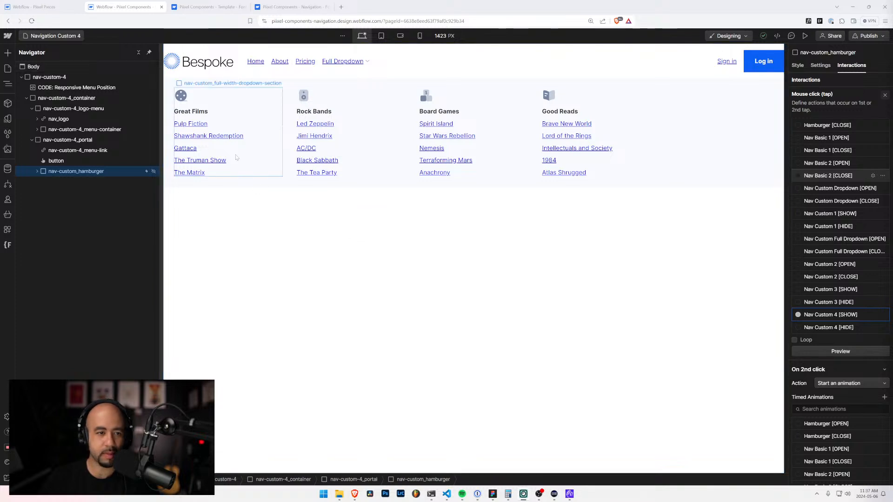
# Step: Open the Navigation Custom 5 page in both the Piixel Pieces project and the navigation components project
pyautogui.click(41, 8)
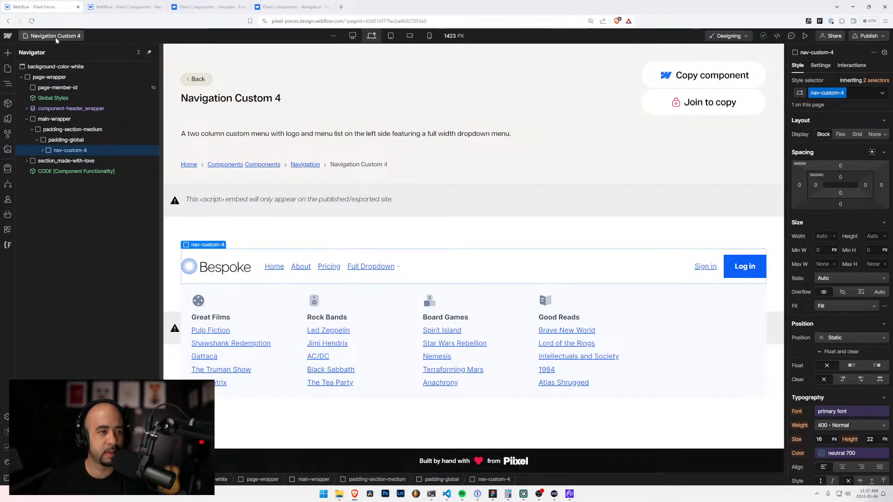
pyautogui.click(51, 36)
pyautogui.click(78, 393)
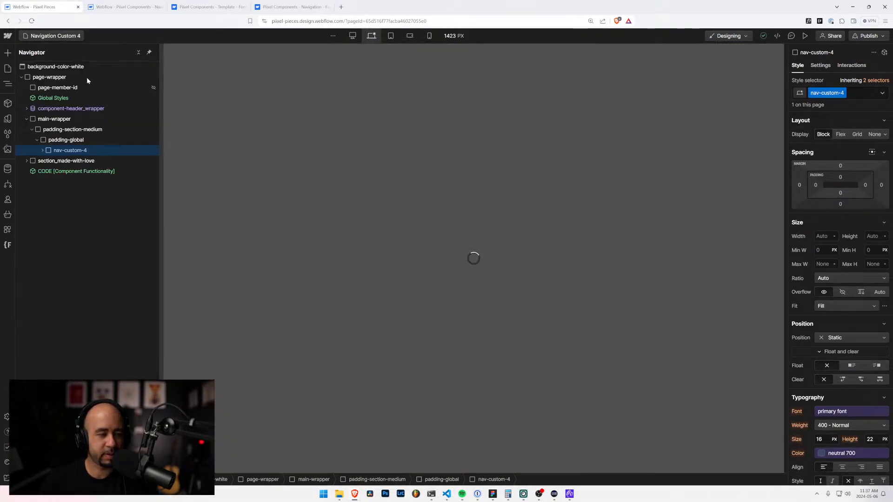
pyautogui.click(114, 11)
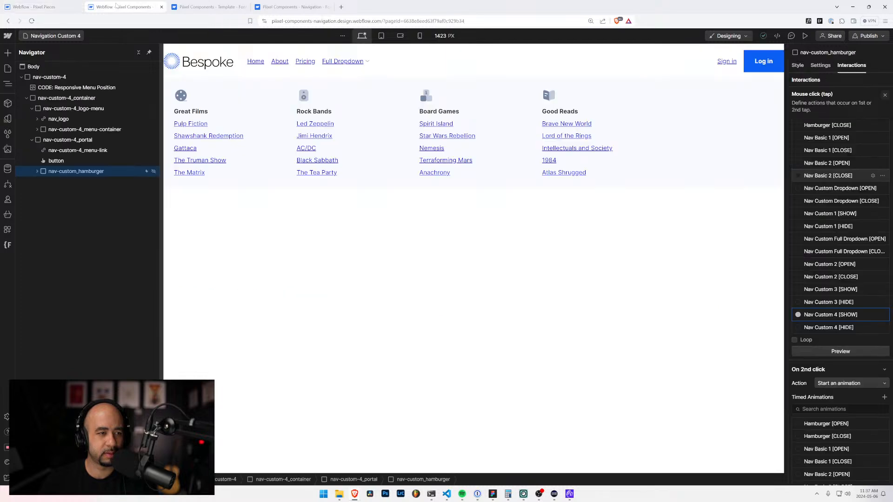
pyautogui.click(34, 37)
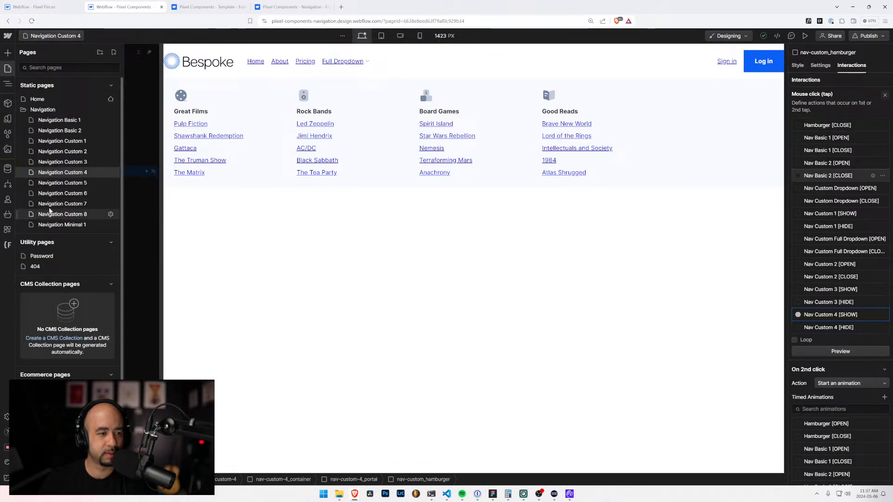
pyautogui.click(50, 184)
# Step: Copy the nav-custom-5 element from Piixel Pieces and paste it into the Body of the navigation project's Navigation Custom 5 page
pyautogui.click(46, 8)
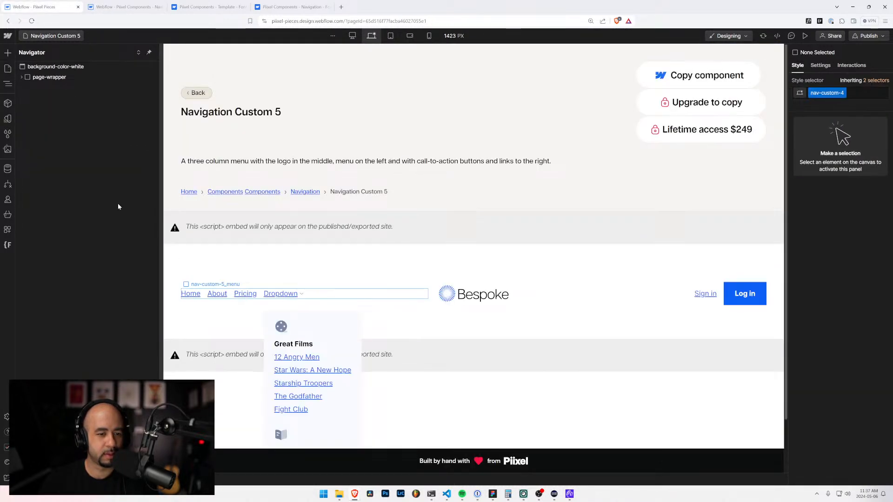
pyautogui.click(49, 151)
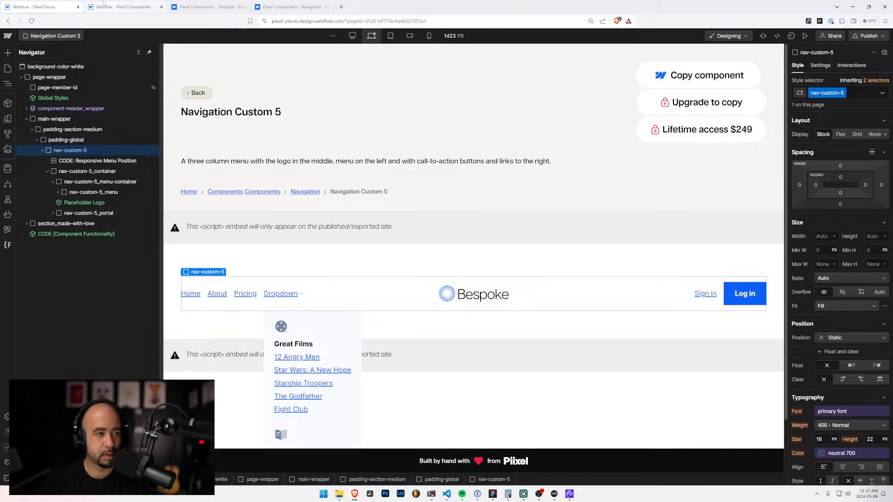
pyautogui.click(117, 7)
pyautogui.click(29, 67)
pyautogui.hotkey('ctrl', 'v')
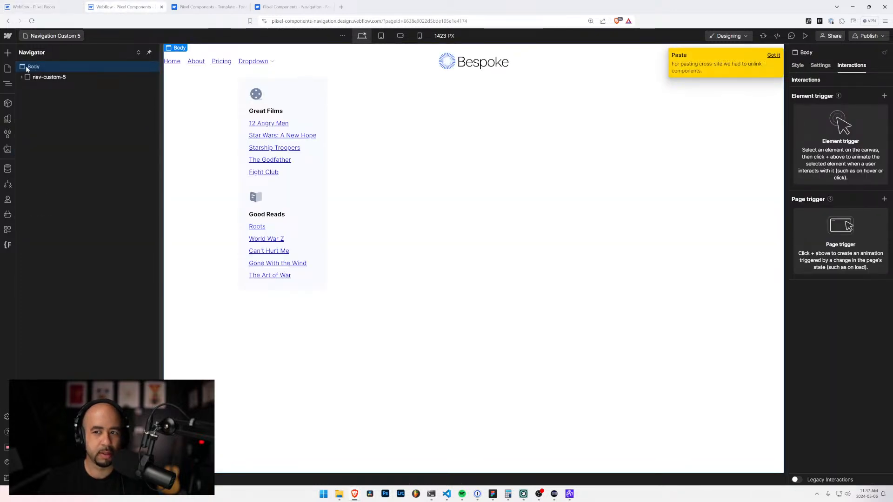
# Step: Open the Navigation Custom 6 page in the Piixel Pieces project and copy its nav-custom-6 element
pyautogui.click(34, 7)
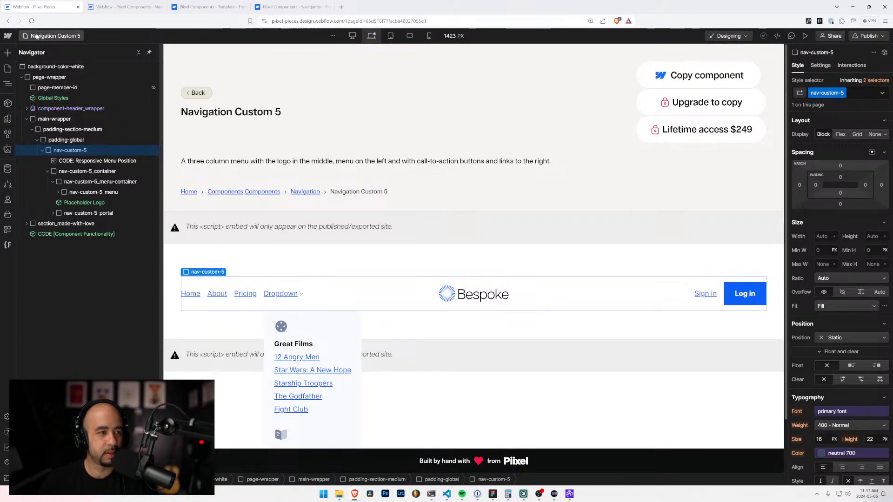
pyautogui.click(36, 37)
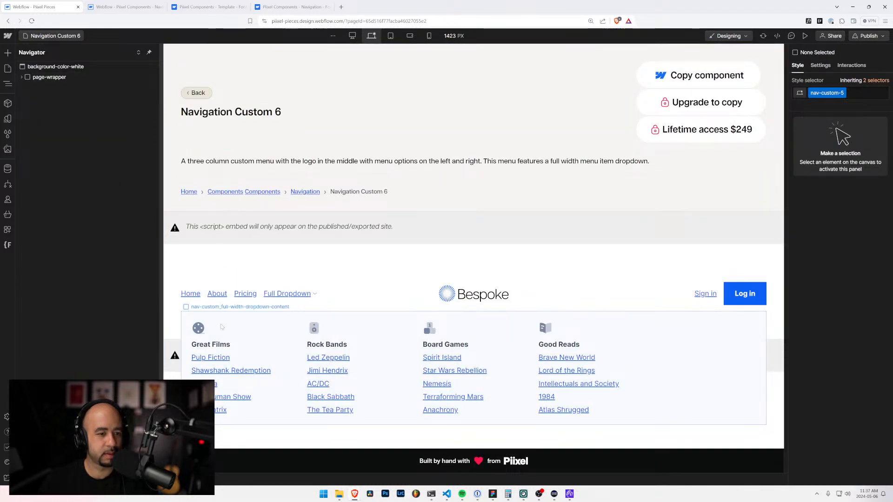
pyautogui.click(217, 269)
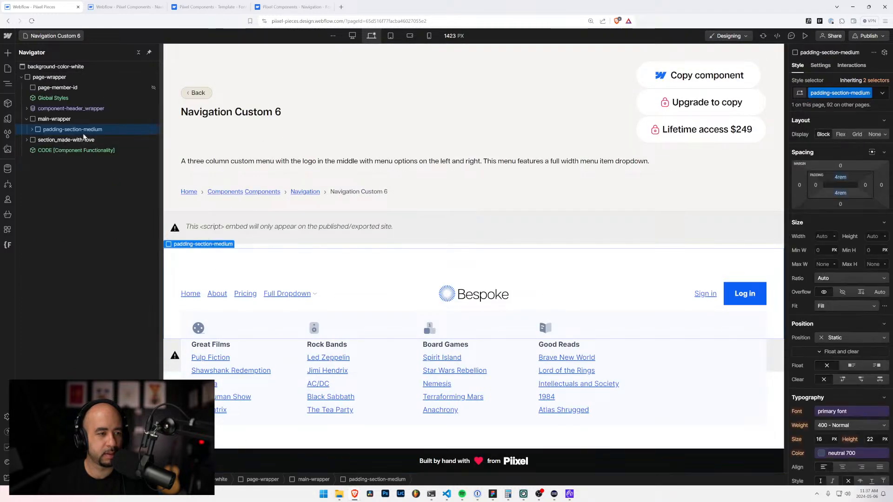
pyautogui.click(32, 130)
pyautogui.click(44, 140)
pyautogui.click(37, 140)
pyautogui.click(50, 151)
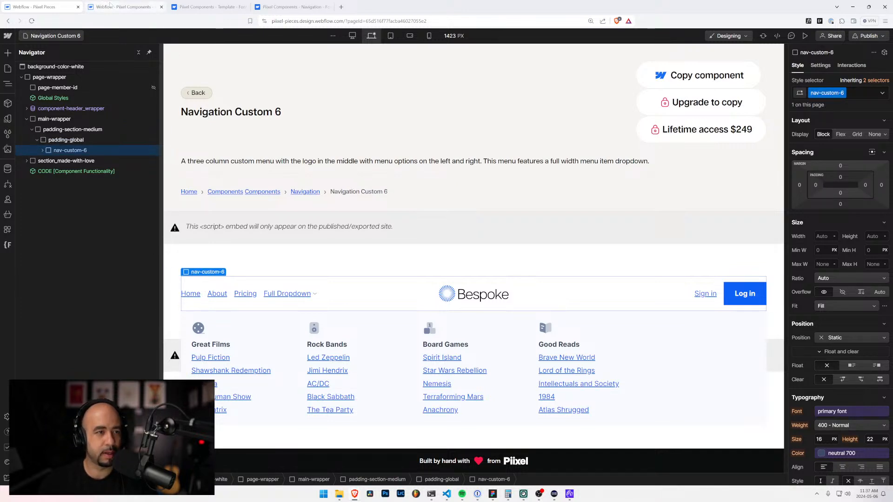
# Step: Paste the copied nav-custom-6 element into the Body of the navigation project's Navigation Custom 6 page
pyautogui.click(100, 7)
pyautogui.click(54, 36)
pyautogui.click(62, 193)
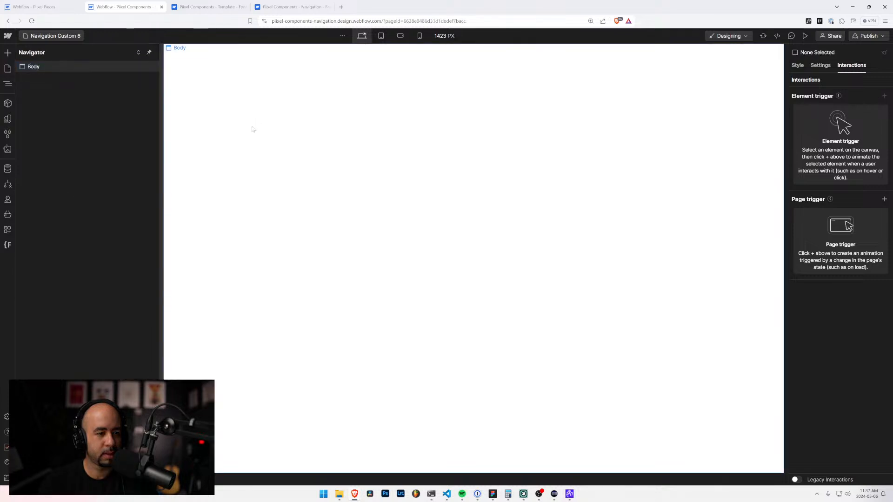
pyautogui.hotkey('ctrl', 'v')
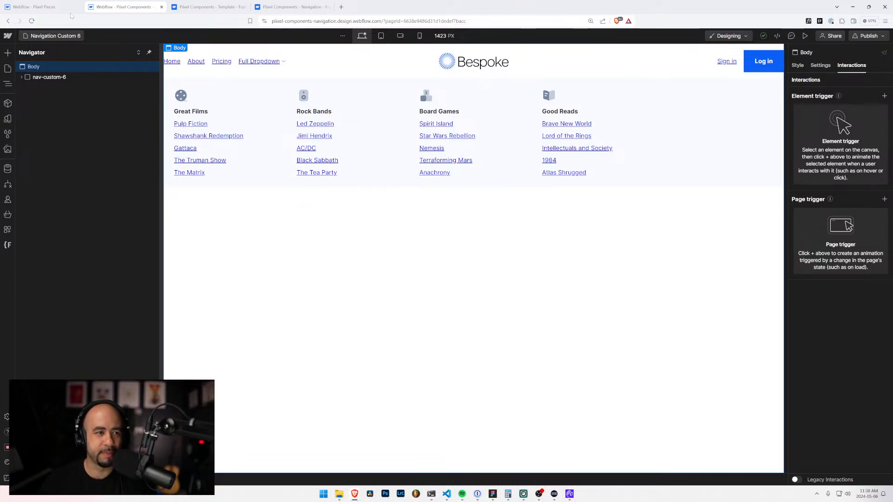
# Step: Open the Navigation Custom 7 page in the Piixel Pieces project and copy its nav-custom-7 element
pyautogui.click(53, 7)
pyautogui.click(60, 35)
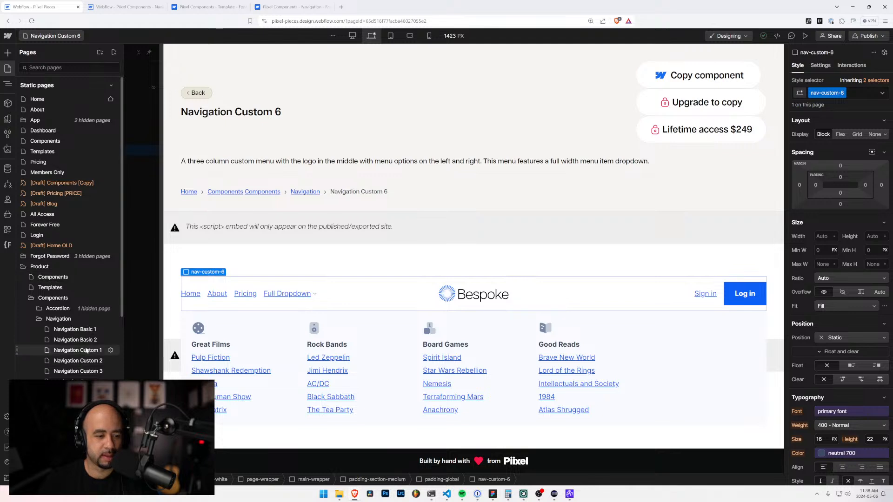
pyautogui.scroll(-2, 86, 351)
pyautogui.click(86, 352)
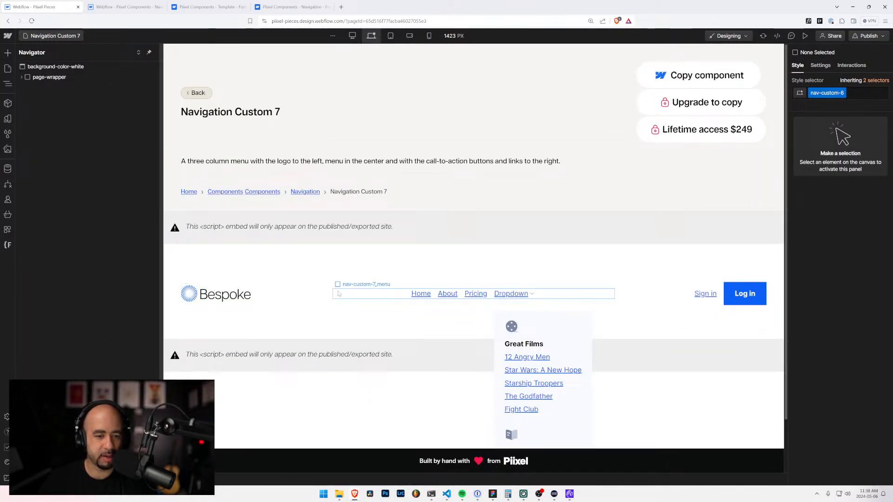
pyautogui.click(328, 303)
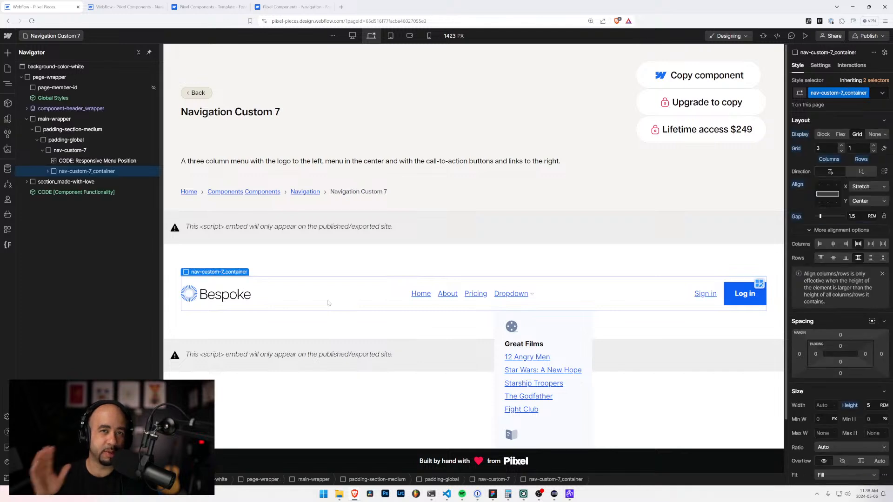
pyautogui.click(49, 151)
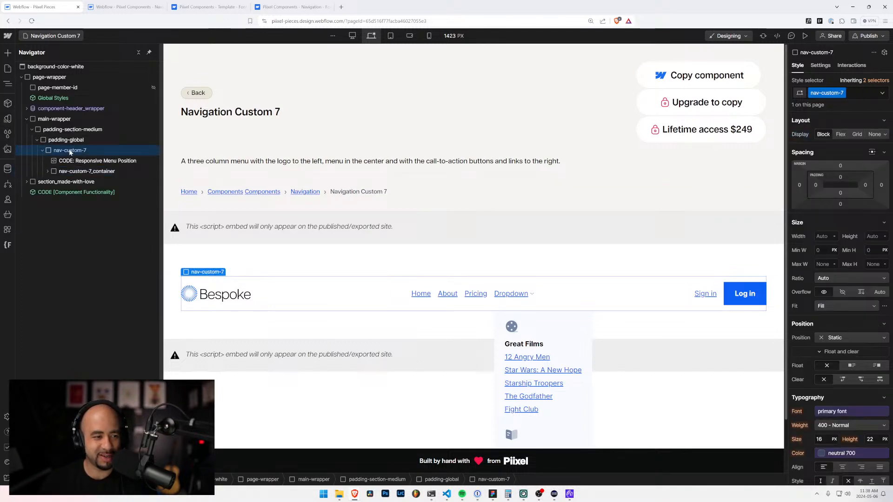
# Step: Paste the copied nav-custom-7 element into the Body of the navigation project's Navigation Custom 7 page
pyautogui.click(143, 6)
pyautogui.press('p')
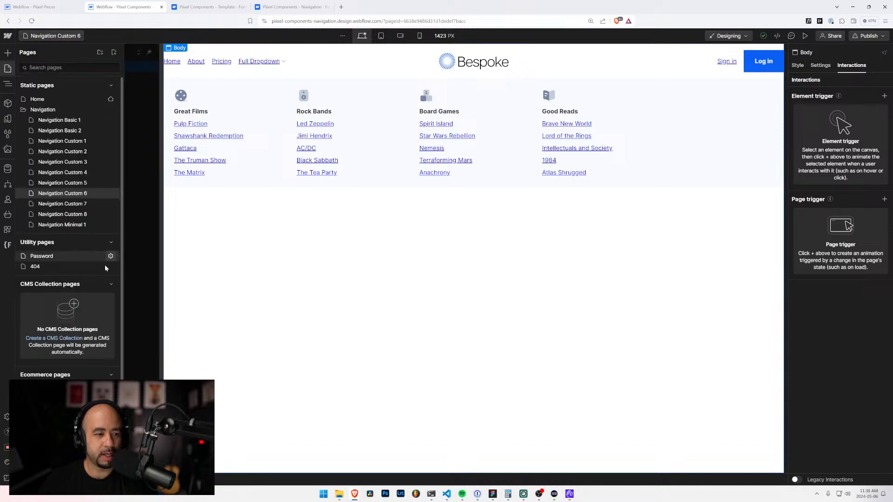
pyautogui.click(65, 203)
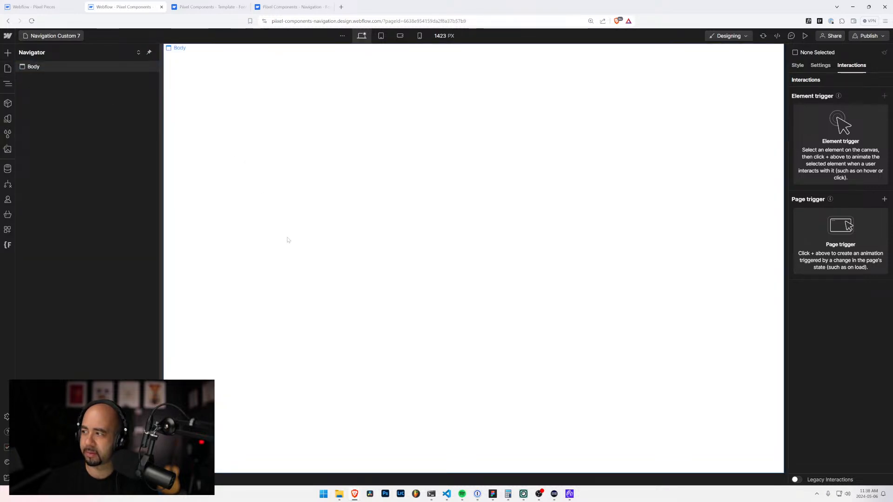
pyautogui.click(35, 68)
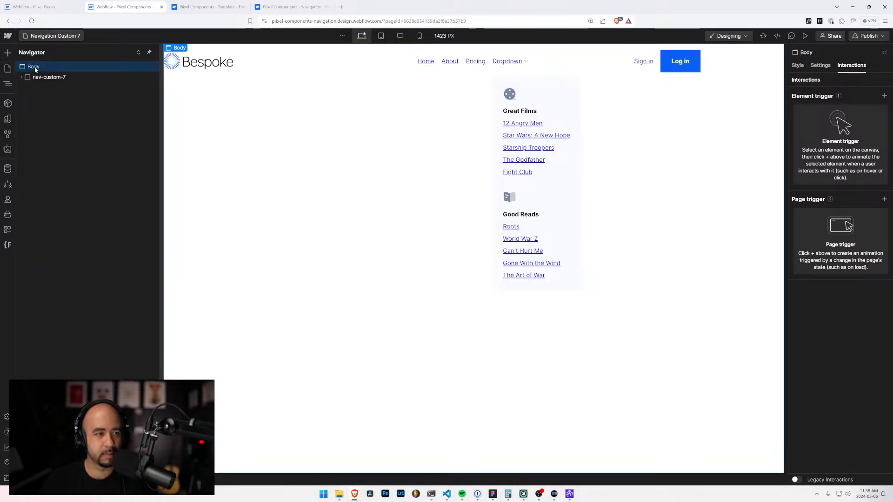
pyautogui.hotkey('ctrl', 'v')
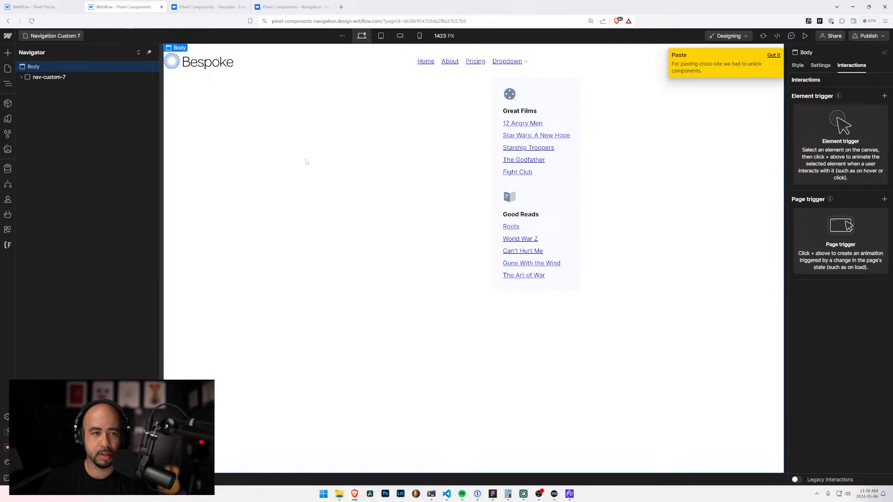
# Step: Open the Navigation Custom 8 page in the Piixel Pieces project and copy its nav-custom-8 element
pyautogui.click(47, 7)
pyautogui.click(55, 37)
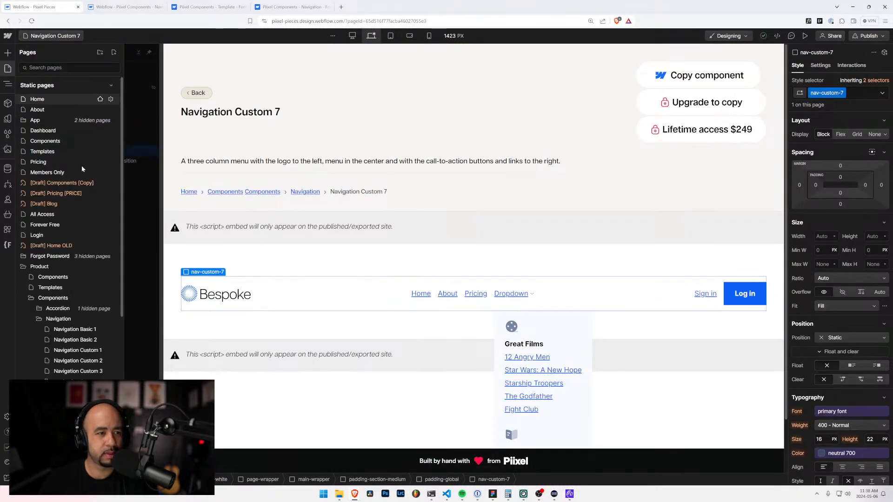
pyautogui.scroll(-5, 76, 177)
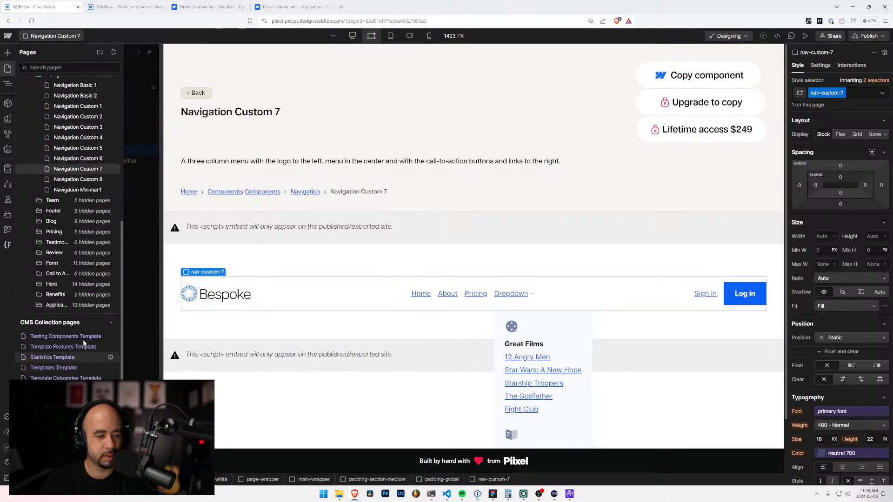
pyautogui.click(74, 180)
pyautogui.click(96, 181)
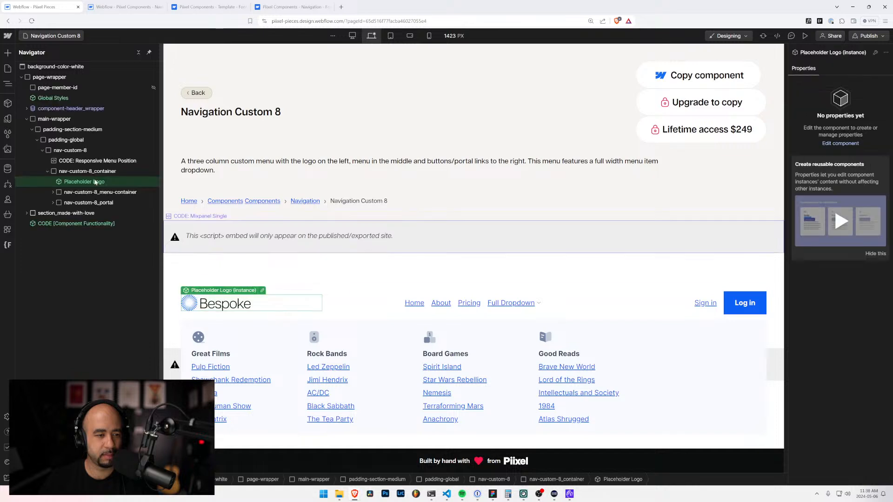
pyautogui.click(70, 151)
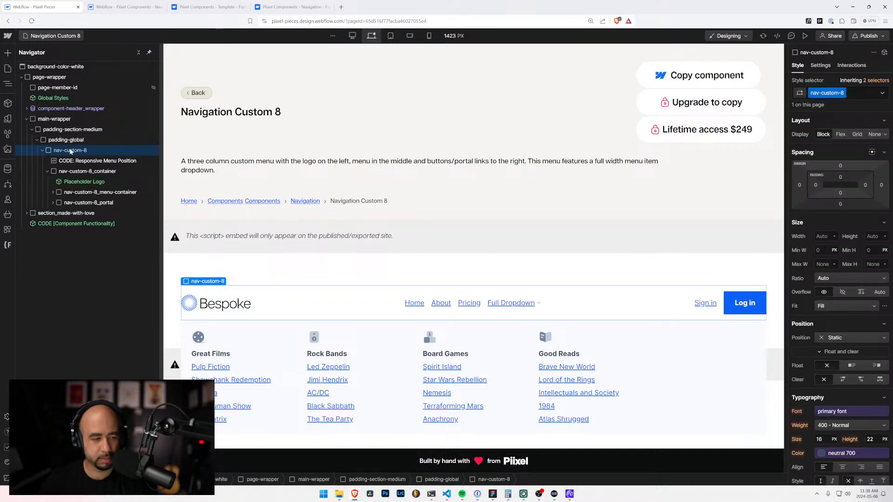
# Step: Paste the copied nav-custom-8 element into the Body of the navigation project's Navigation Custom 8 page
pyautogui.click(108, 7)
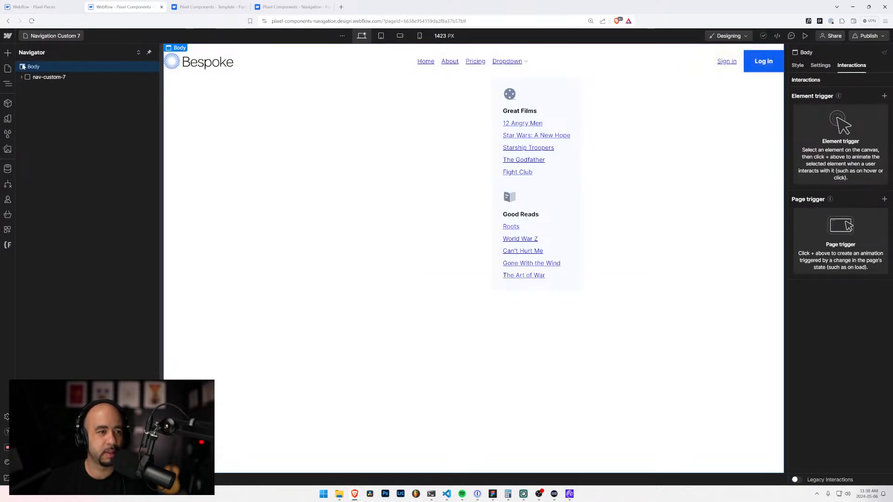
pyautogui.click(51, 36)
pyautogui.click(66, 215)
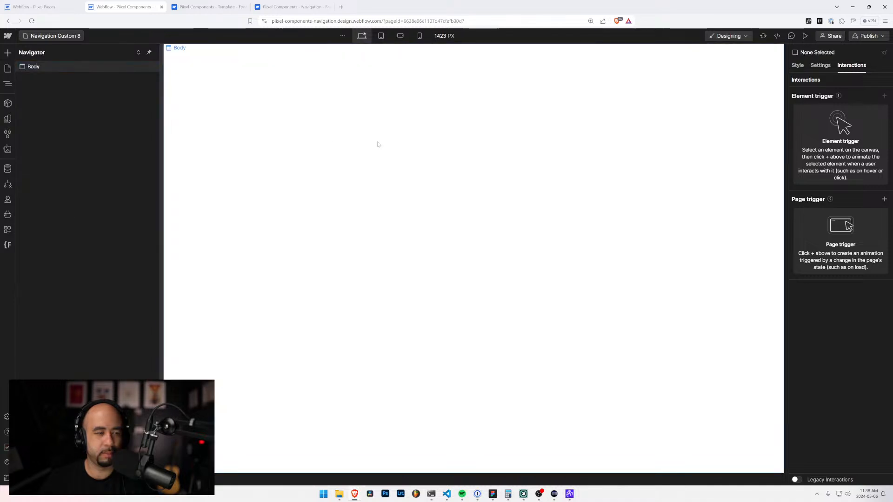
pyautogui.hotkey('ctrl', 'v')
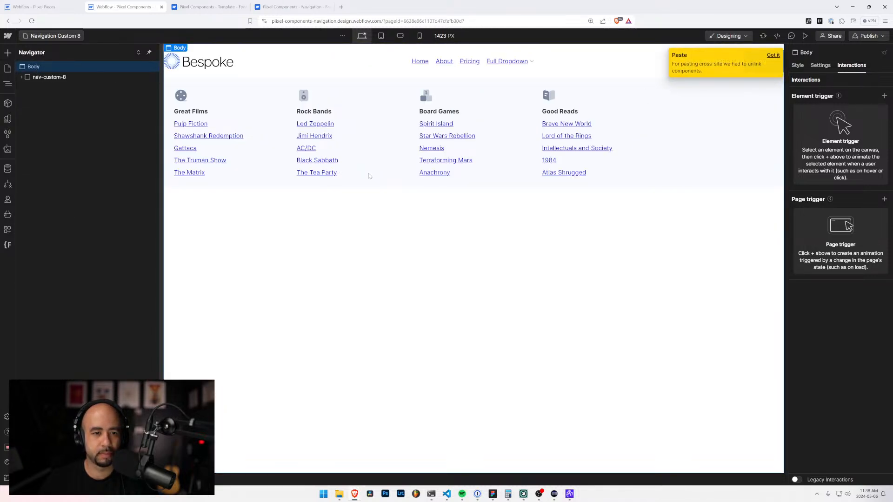
# Step: Open the Navigation Minimal 1 page in both the Piixel Pieces project and the navigation components project
pyautogui.click(35, 7)
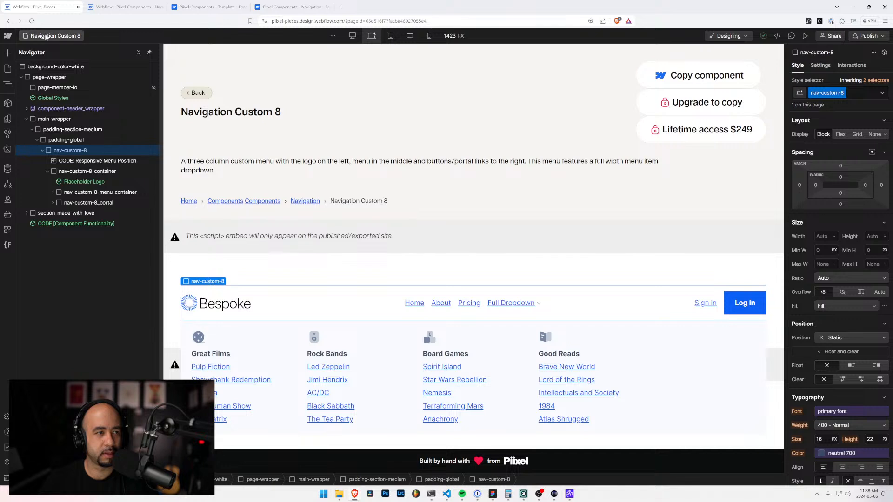
pyautogui.click(49, 37)
pyautogui.scroll(-3, 82, 321)
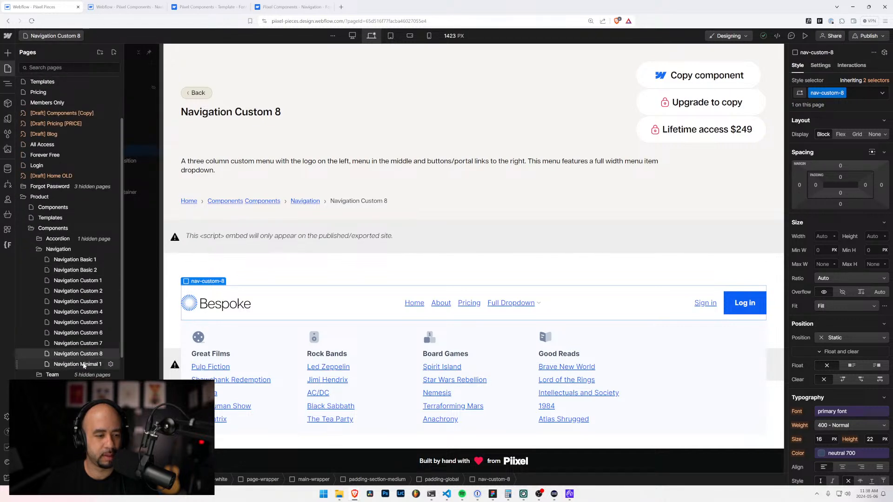
pyautogui.click(88, 362)
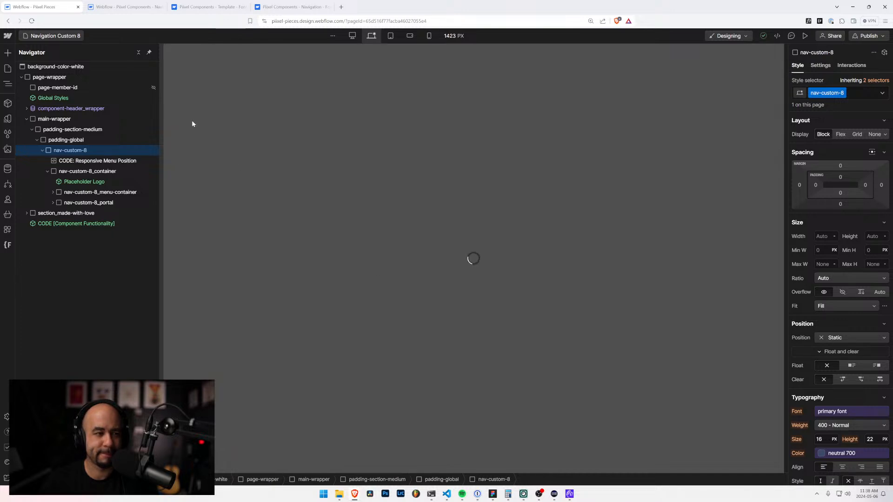
pyautogui.click(121, 8)
pyautogui.click(46, 36)
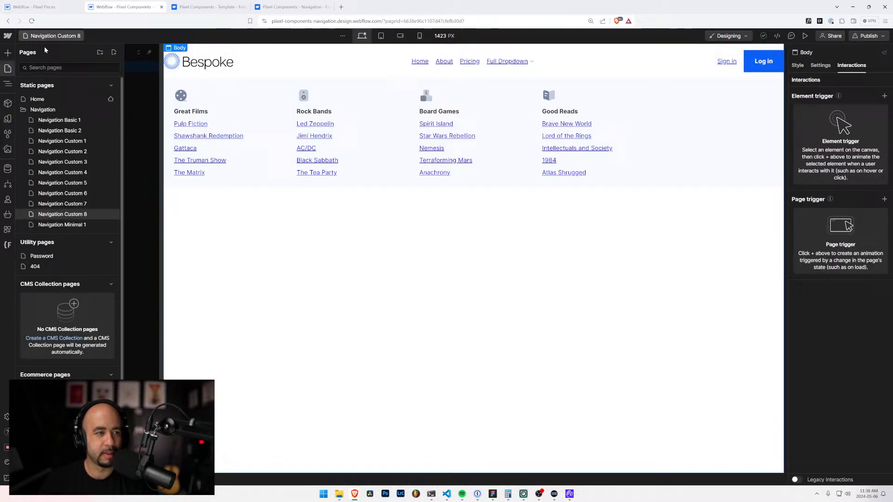
pyautogui.click(62, 225)
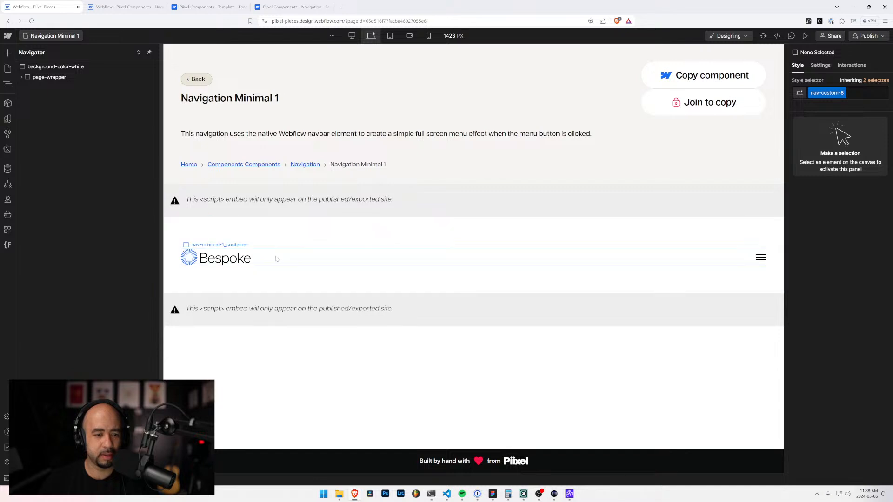
# Step: Copy the nav-minimal-1 element from Piixel Pieces and paste it into the Body of the navigation project's Navigation Minimal 1 page
pyautogui.click(252, 247)
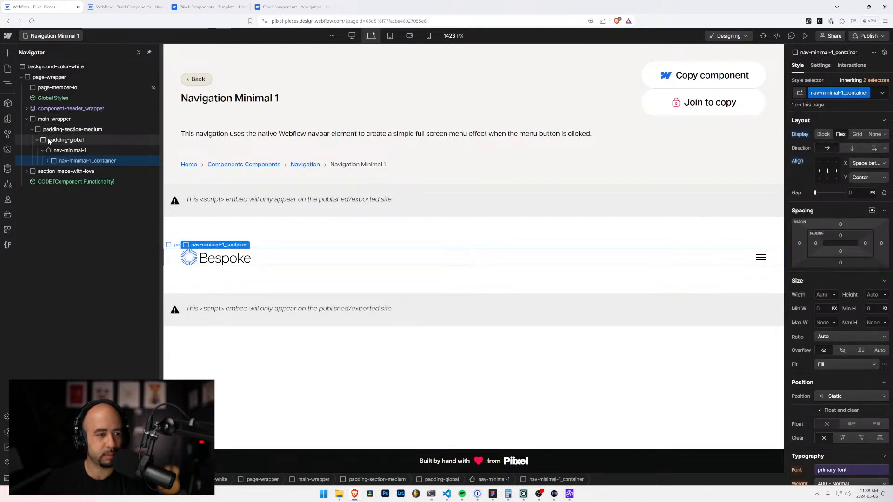
pyautogui.click(49, 151)
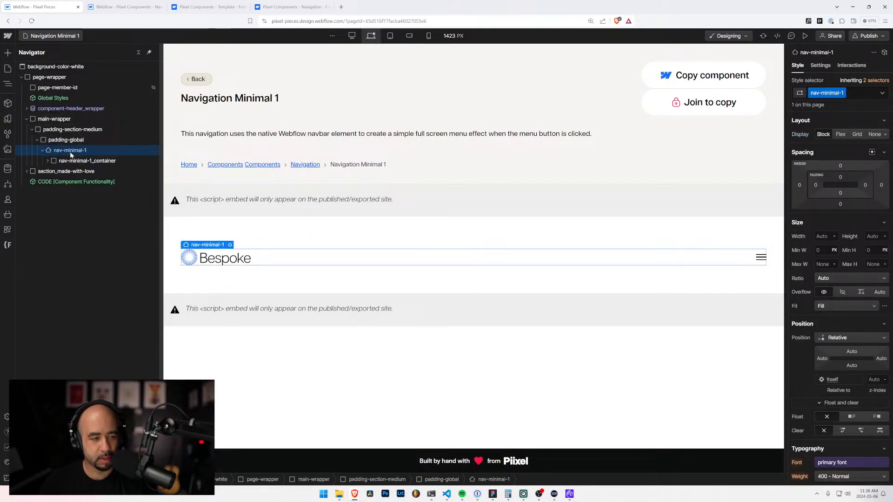
pyautogui.hotkey('ctrl', 'c')
pyautogui.click(123, 6)
pyautogui.click(35, 68)
pyautogui.hotkey('ctrl', 'v')
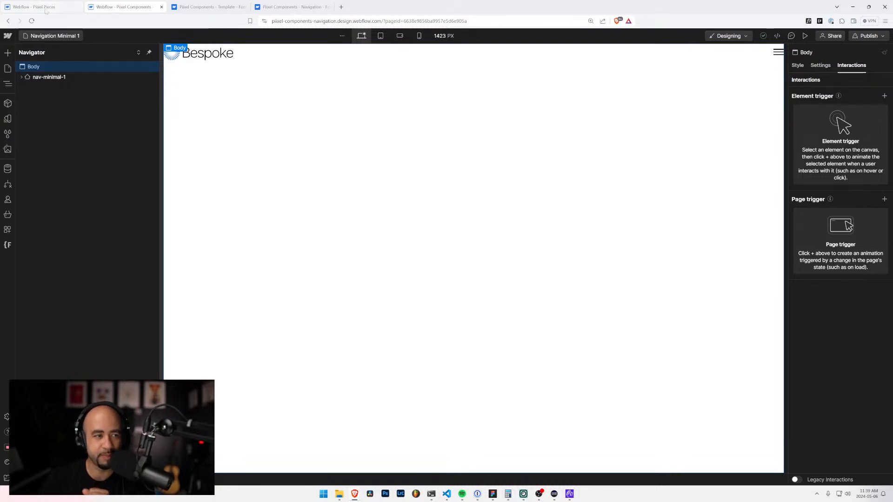
# Step: Collapse the Navigation folder in the navigation project's list of static pages
pyautogui.click(43, 3)
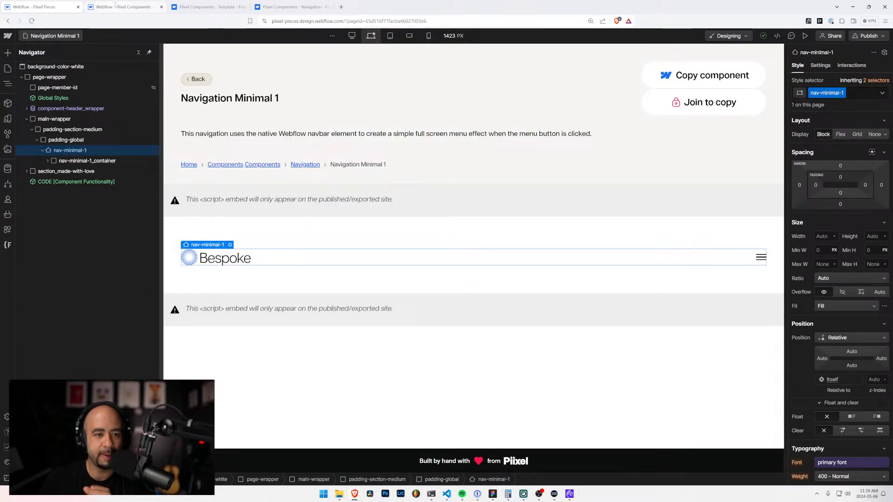
pyautogui.click(116, 5)
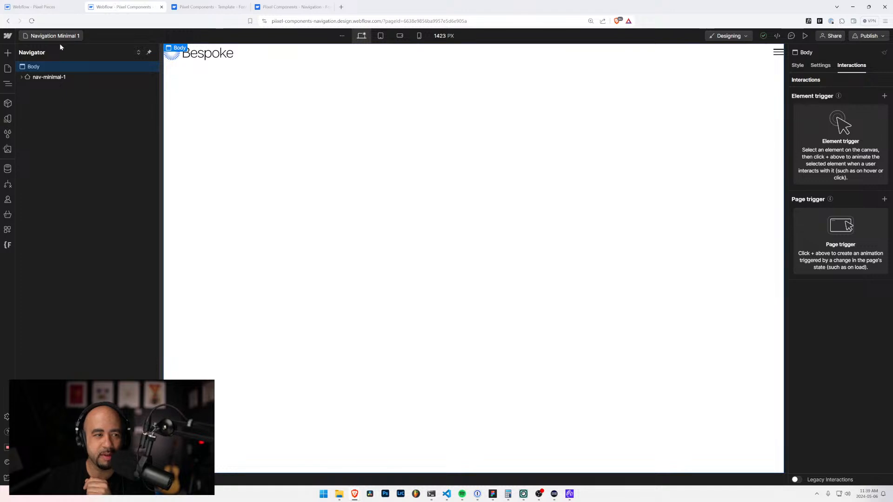
pyautogui.click(47, 37)
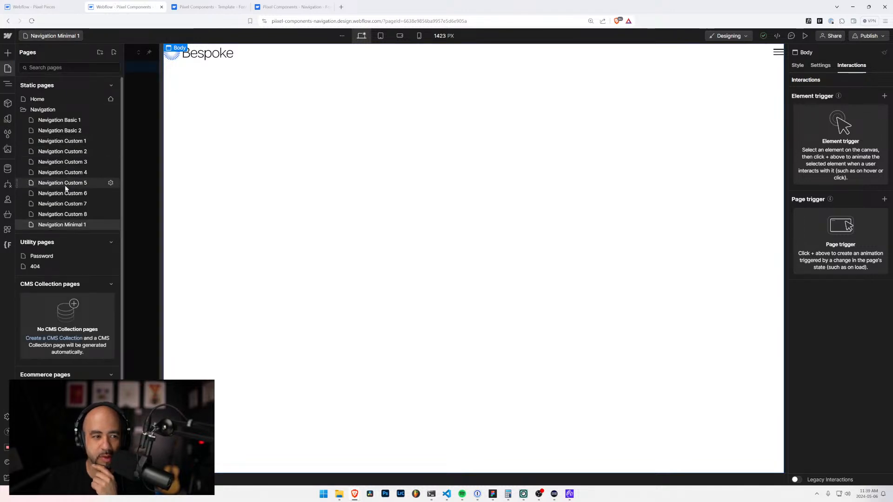
pyautogui.click(24, 111)
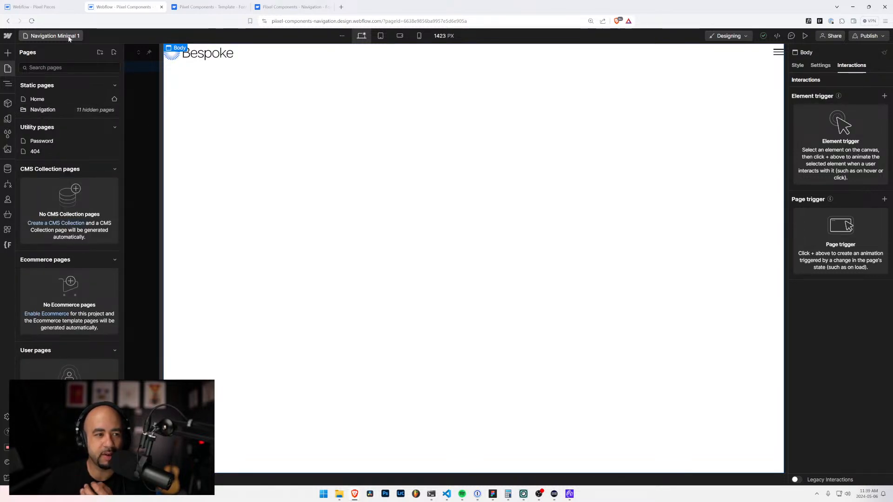